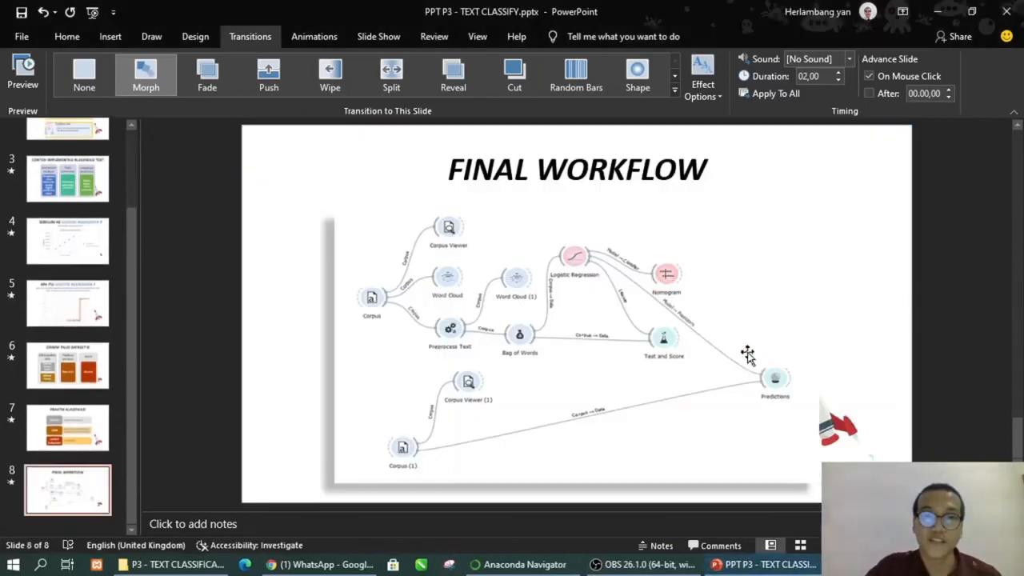
Switch to Anaconda Navigator, launch Orange 3, and dismiss its welcome dialog to reach an empty canvas
left_click(519, 564)
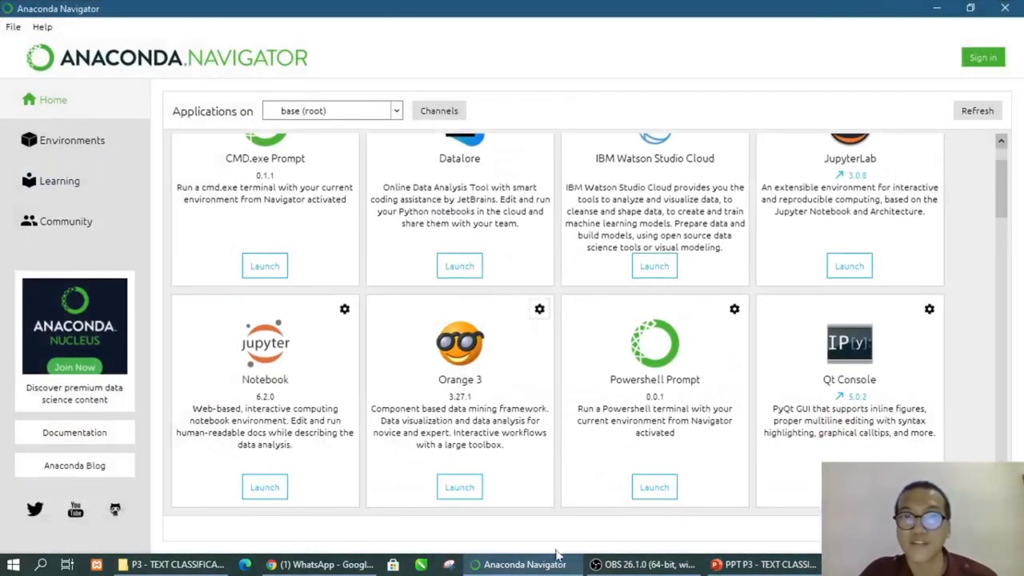
left_click(472, 488)
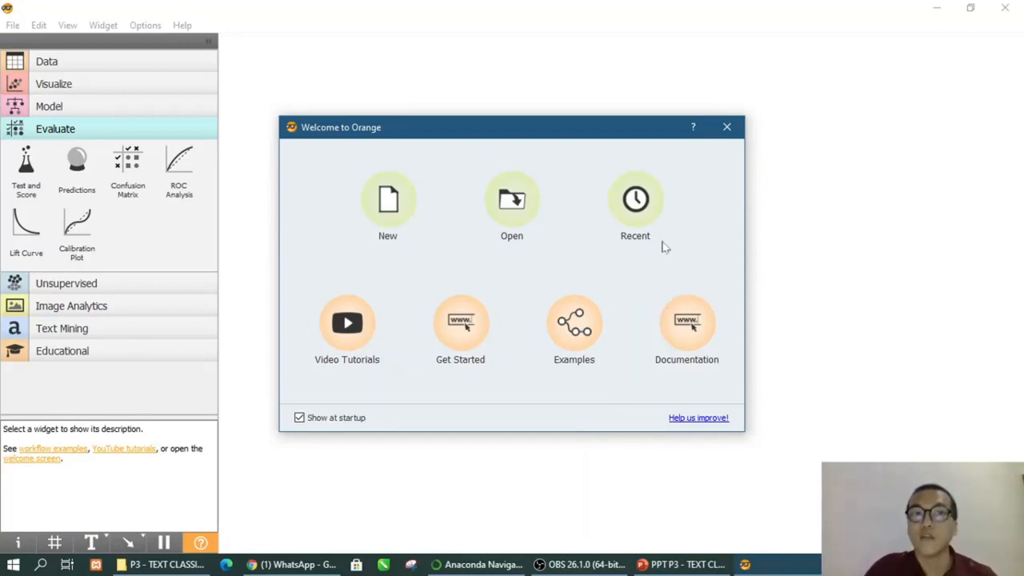
left_click(727, 128)
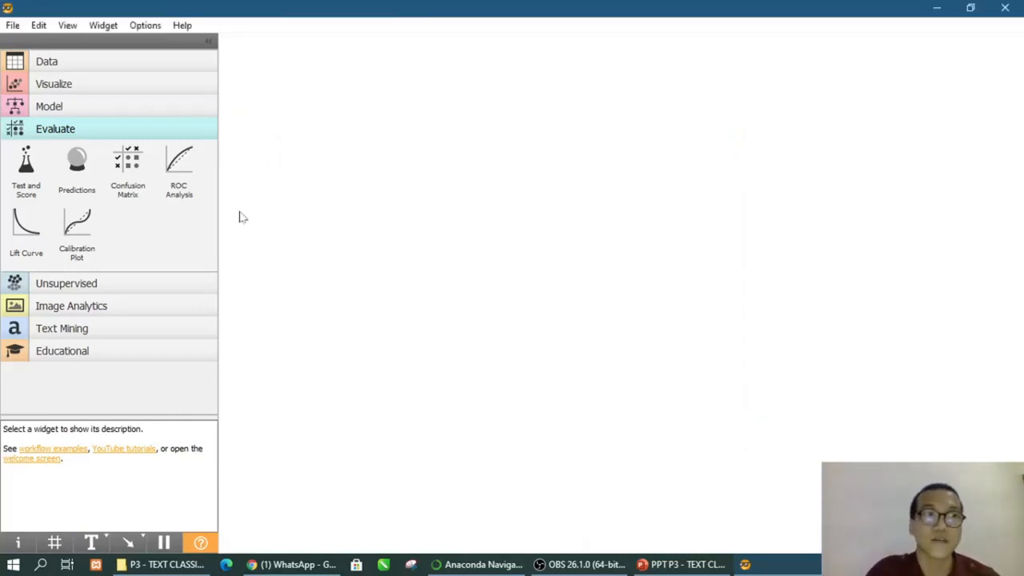
left_click(64, 338)
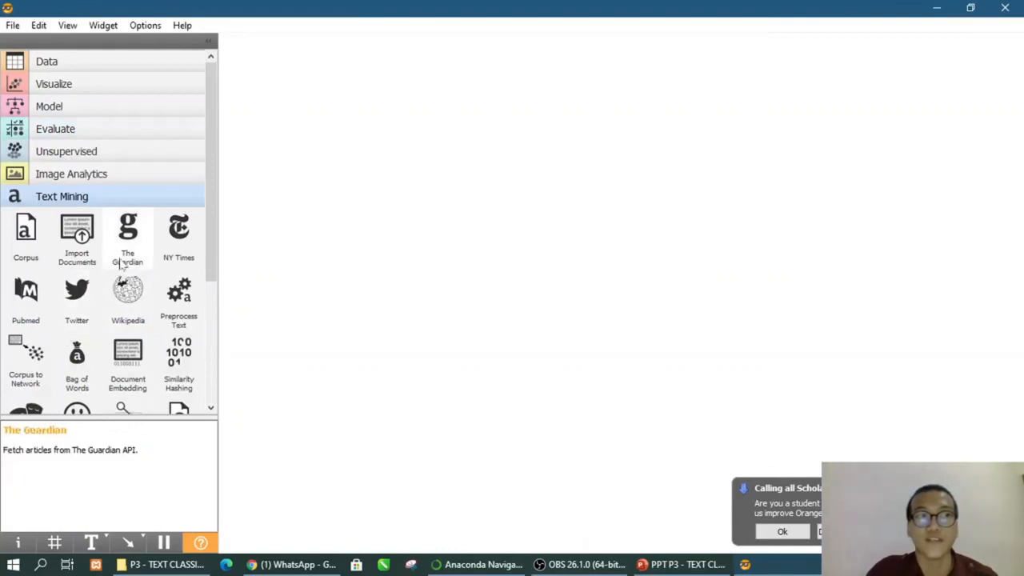
scroll(120, 264, "down", 1)
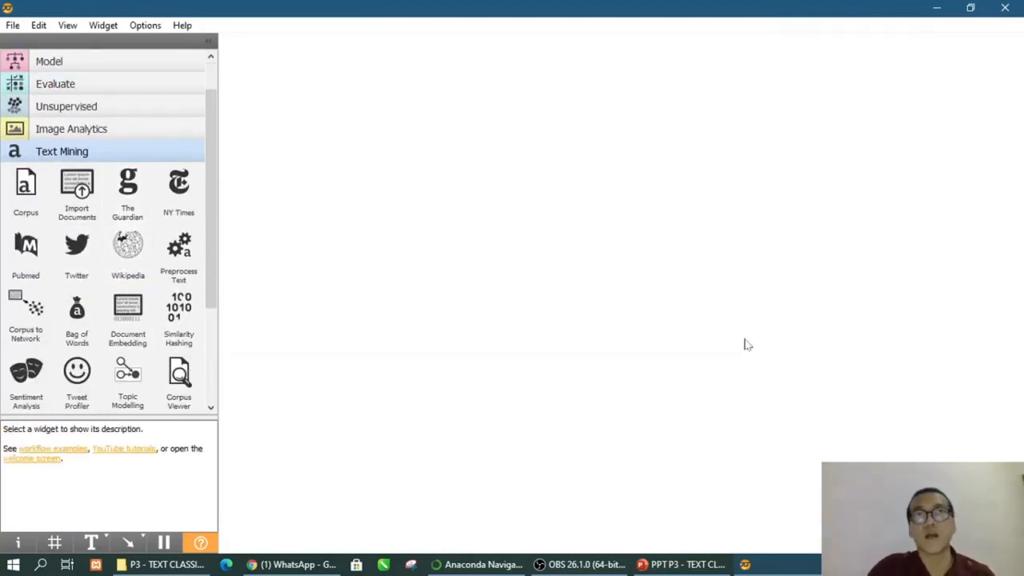
scroll(120, 220, "up", 1)
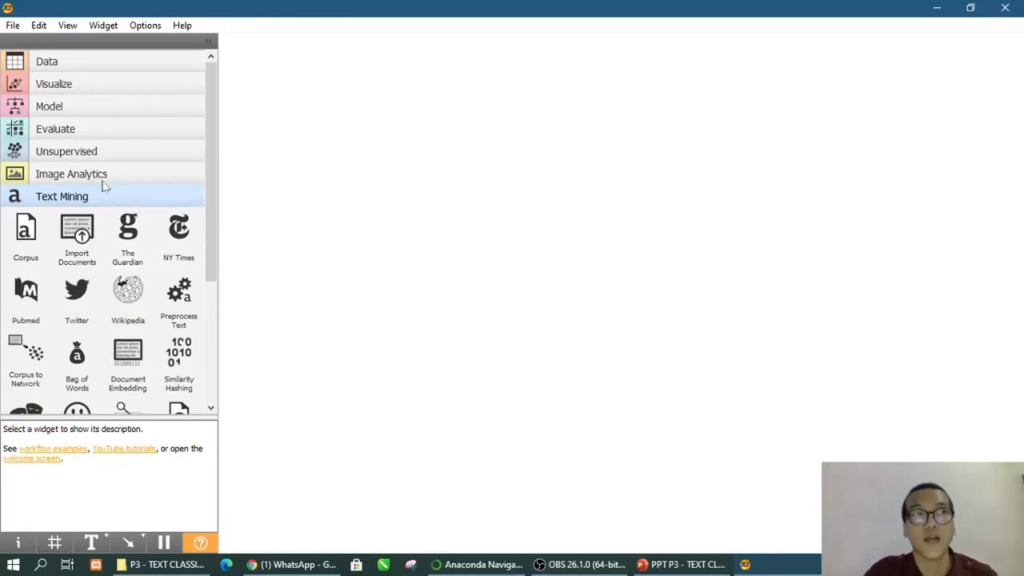
left_click(68, 113)
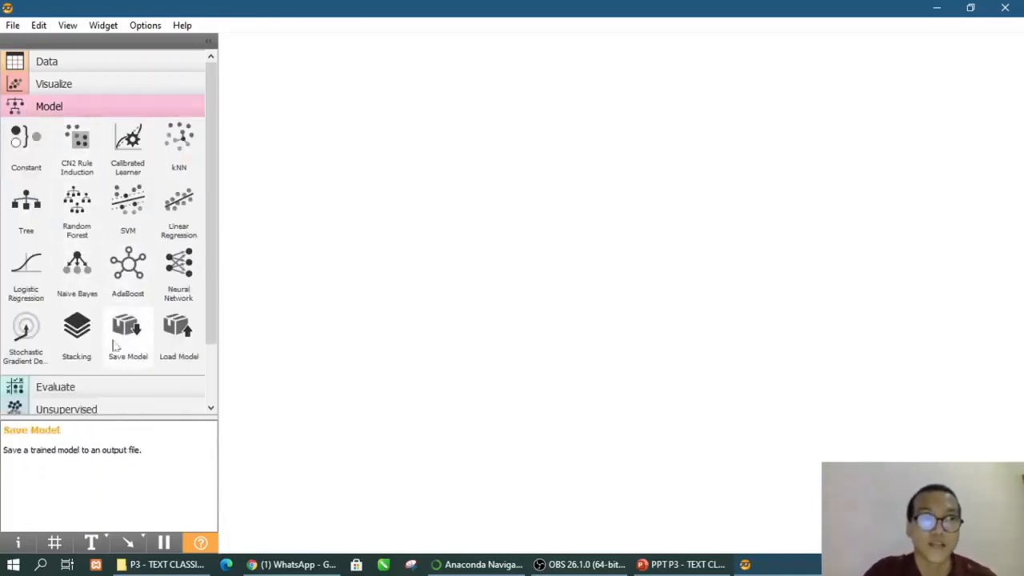
left_click(111, 388)
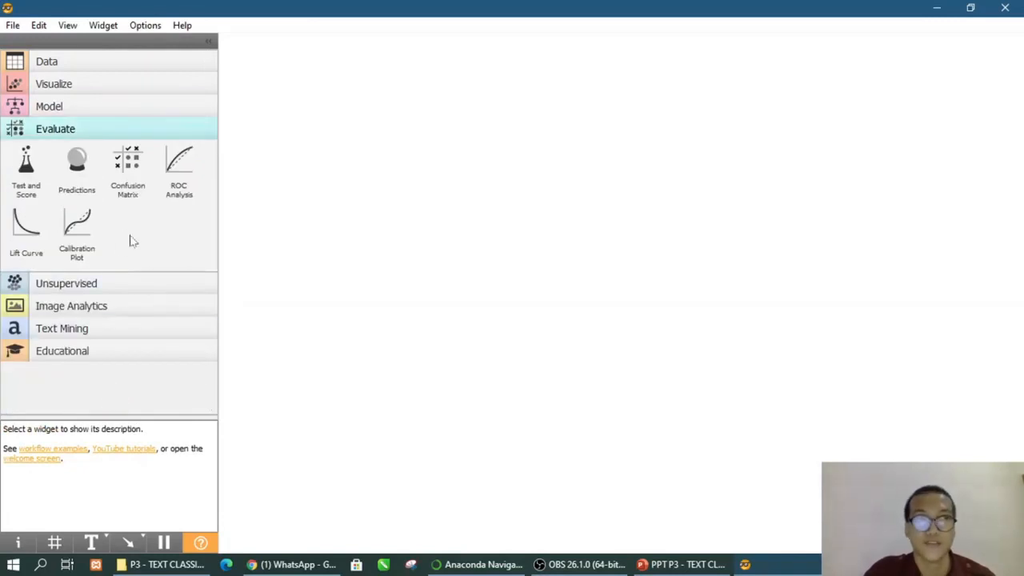
Place a Corpus widget from the Text Mining category near the canvas's upper-left area
left_click(80, 328)
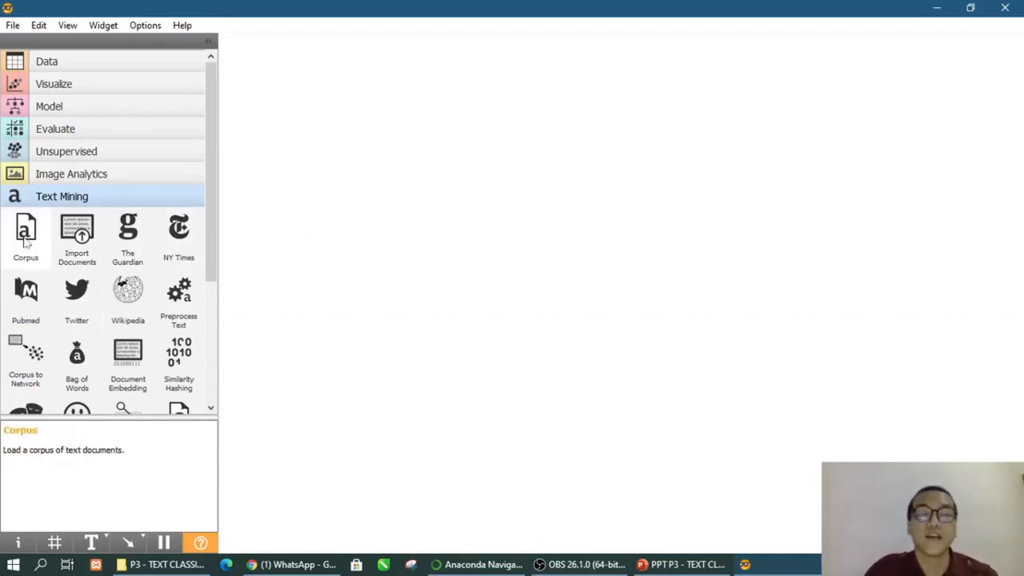
left_click_drag(27, 243, 306, 159)
left_click(380, 160)
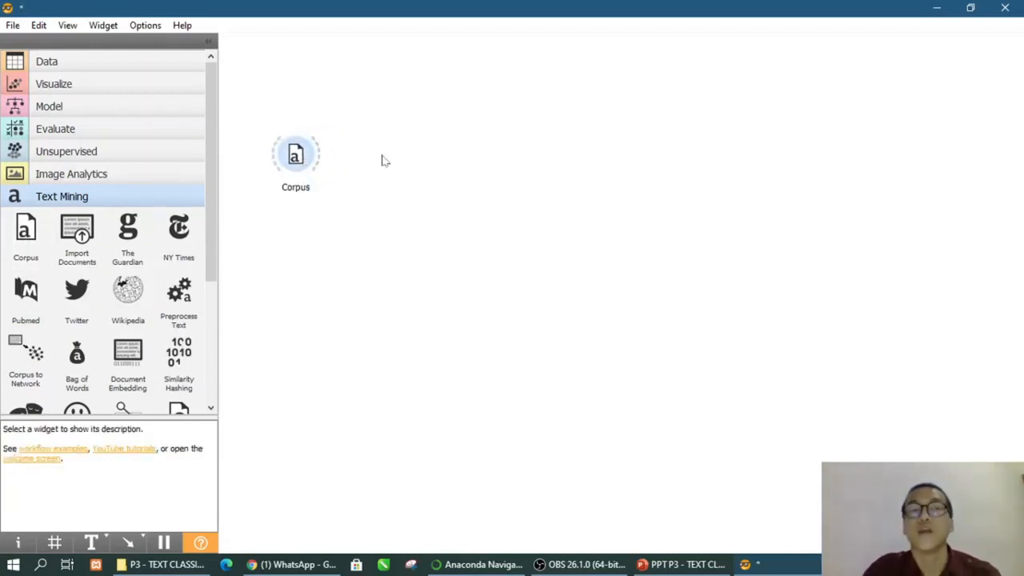
Load the grimm-tales-selected.tab corpus file in the Corpus widget and close its settings
double_click(304, 169)
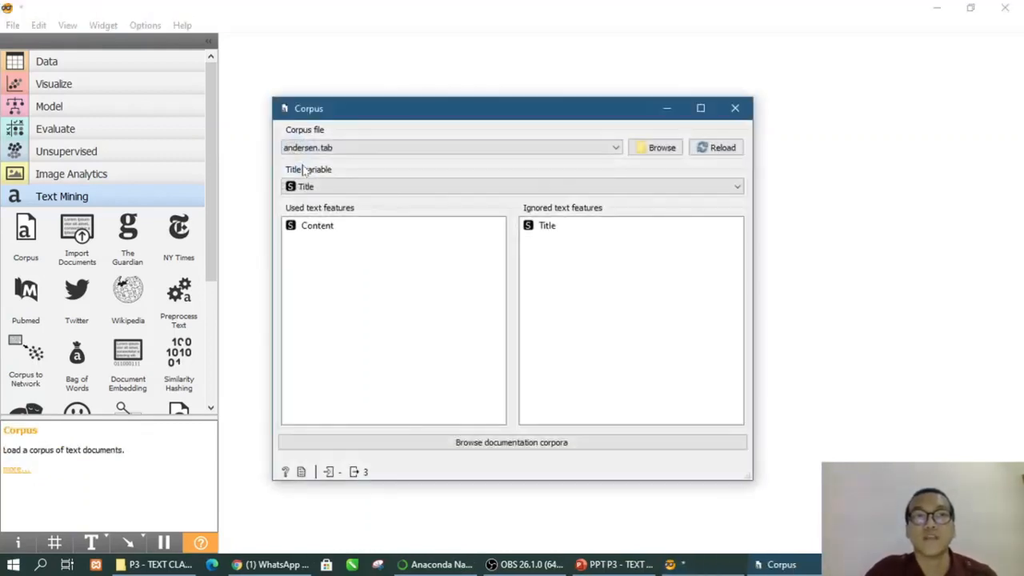
left_click_drag(370, 110, 441, 92)
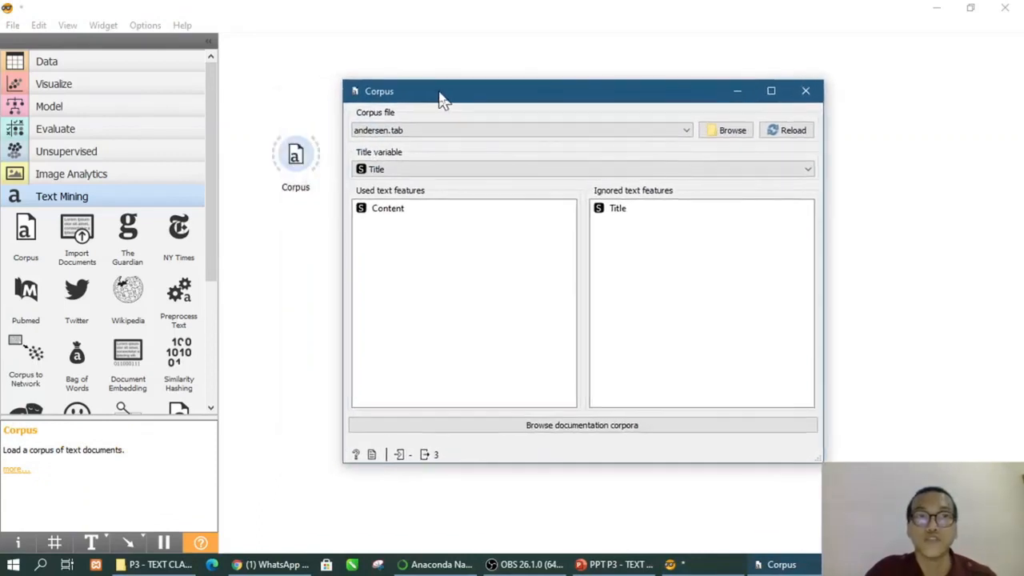
left_click(436, 131)
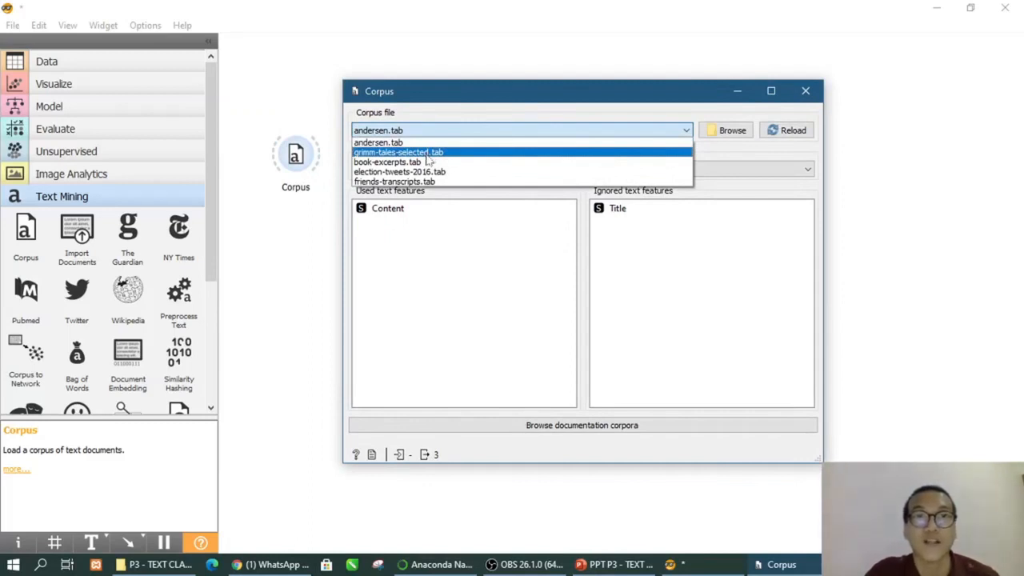
left_click(427, 154)
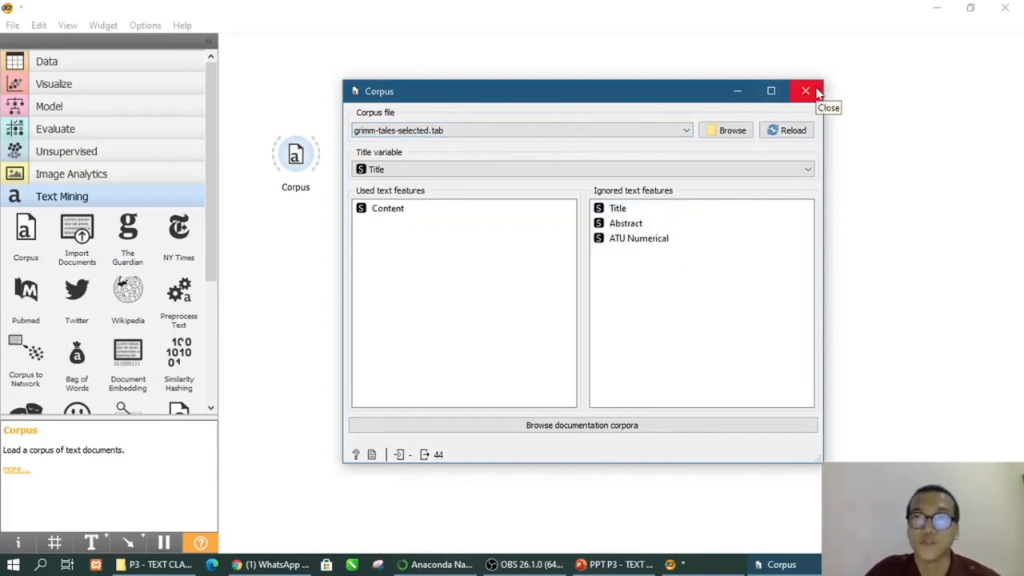
left_click(805, 92)
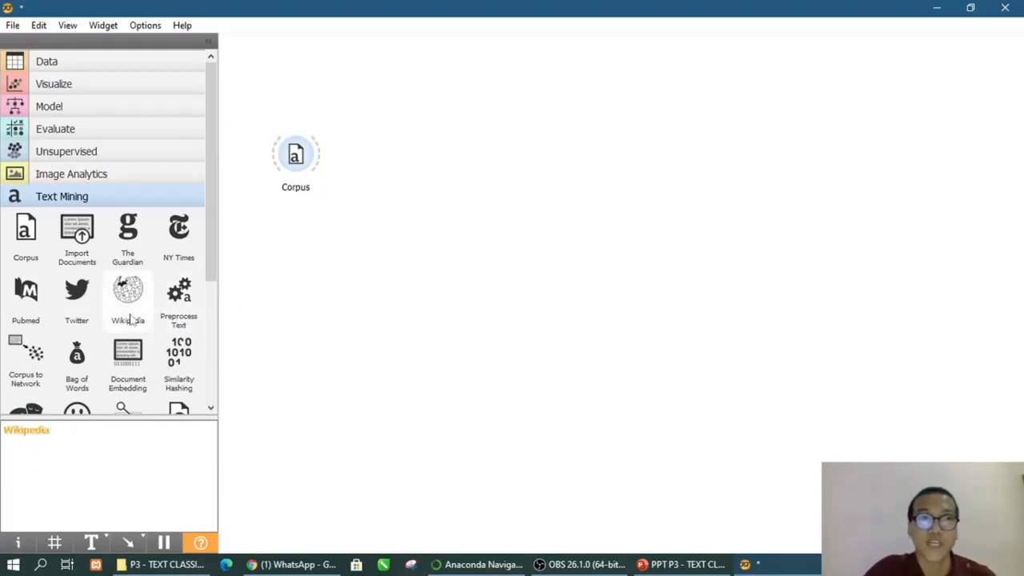
Add a Corpus Viewer widget above and to the right of Corpus, and link the Corpus output to it
scroll(133, 314, "down", 5)
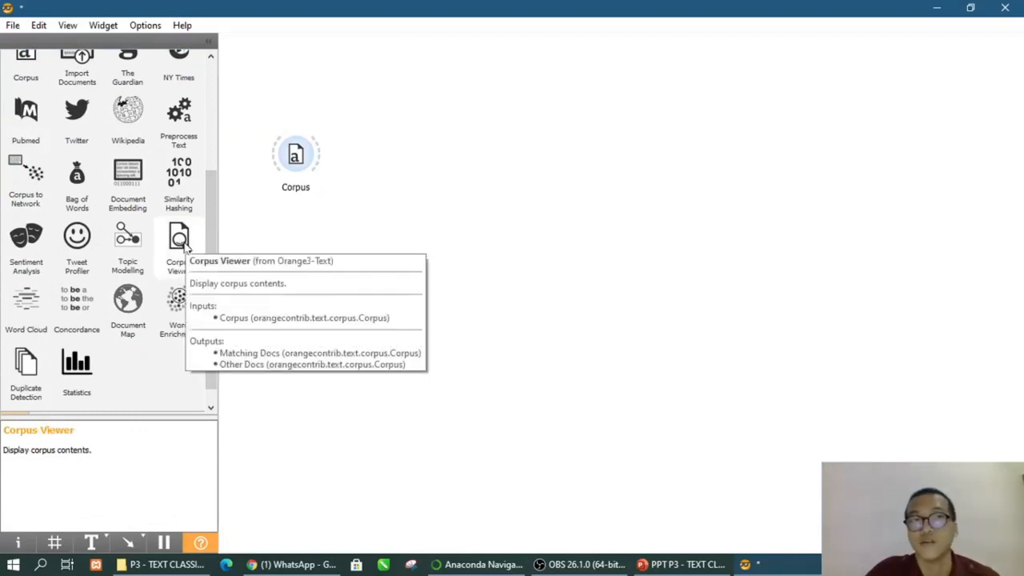
left_click_drag(183, 248, 392, 81)
left_click(400, 160)
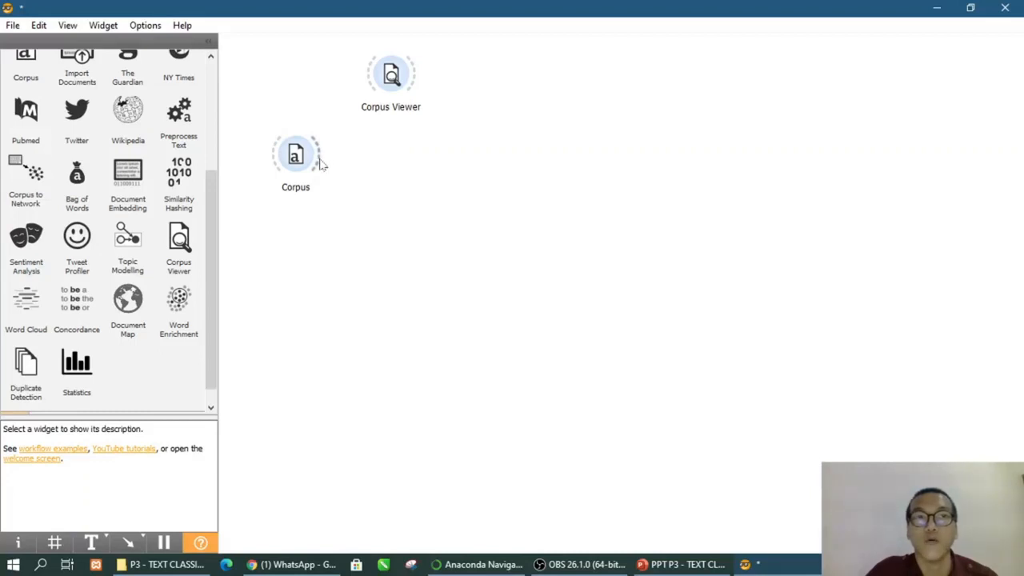
left_click_drag(320, 157, 344, 90)
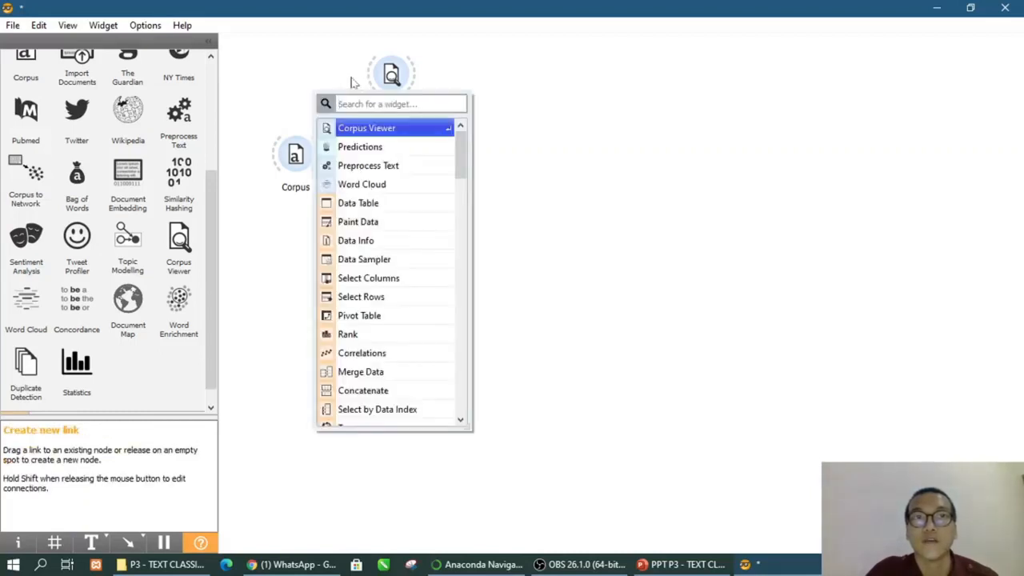
left_click(352, 83)
left_click_drag(322, 157, 370, 77)
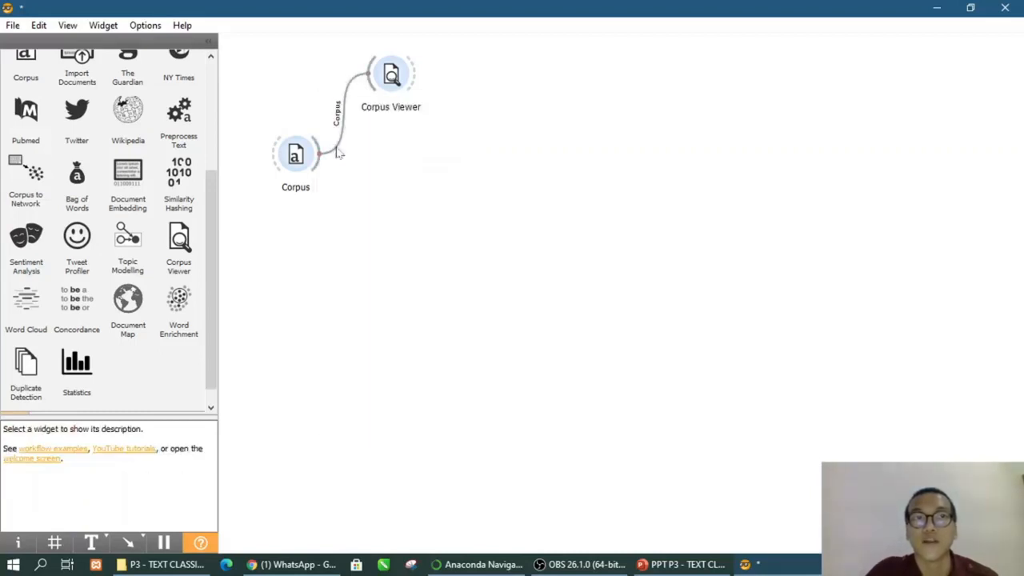
Open the Corpus Viewer, widen its document list, and look through the titles of the loaded tales
double_click(395, 78)
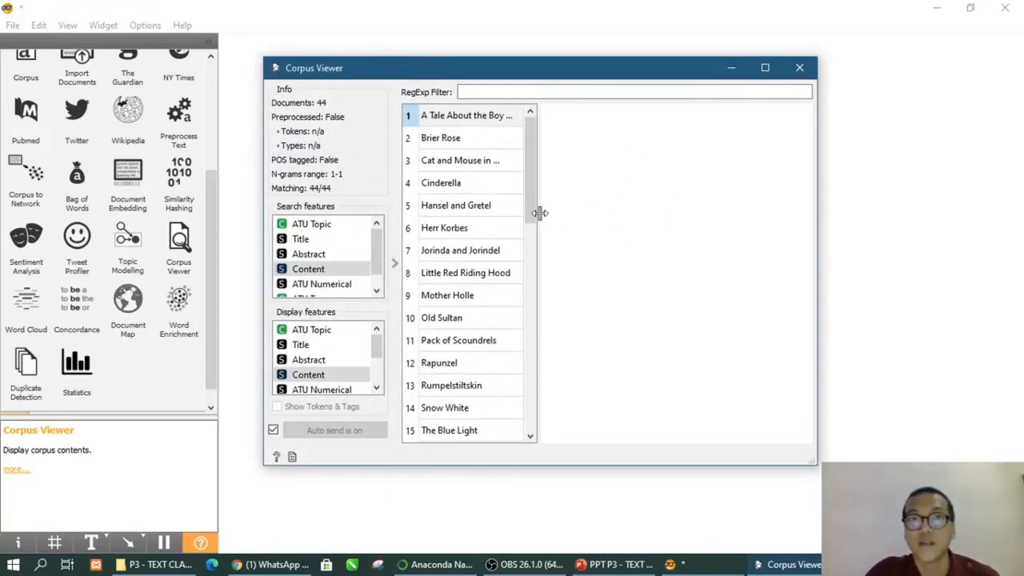
left_click_drag(540, 212, 552, 136)
left_click(468, 115)
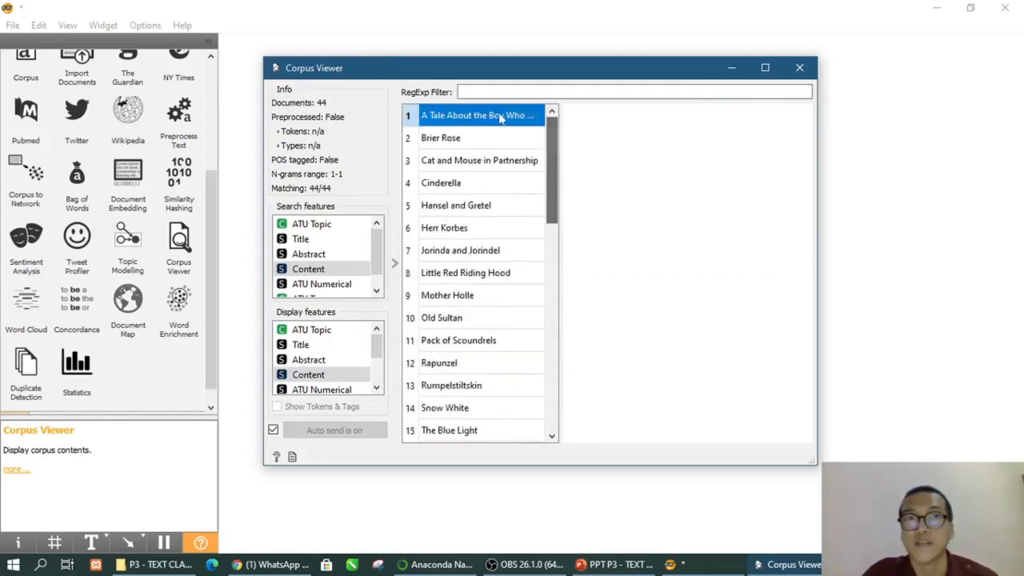
left_click(472, 138)
left_click(468, 120)
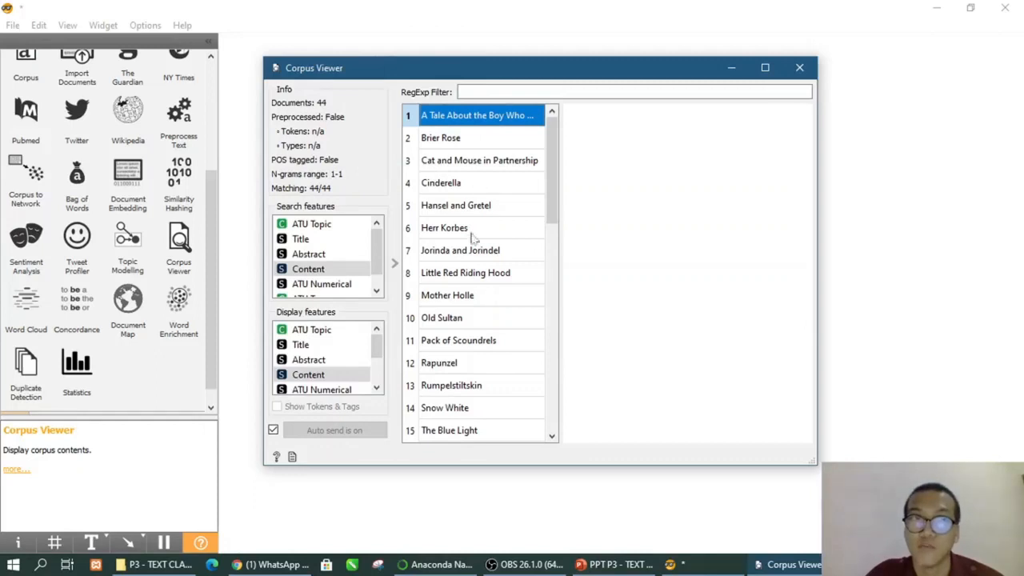
scroll(467, 252, "down", 3)
scroll(477, 241, "up", 3)
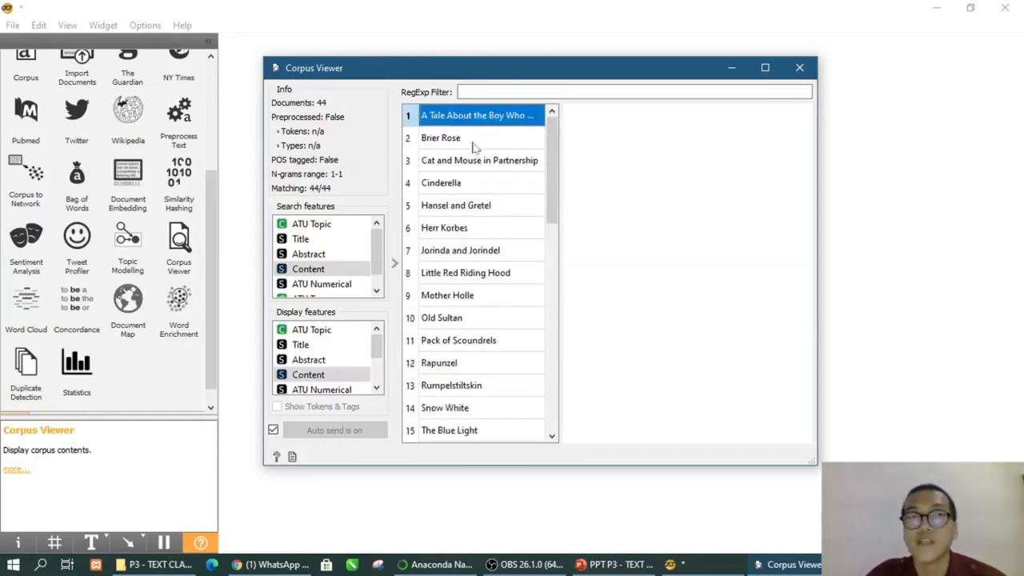
scroll(472, 145, "down", 8)
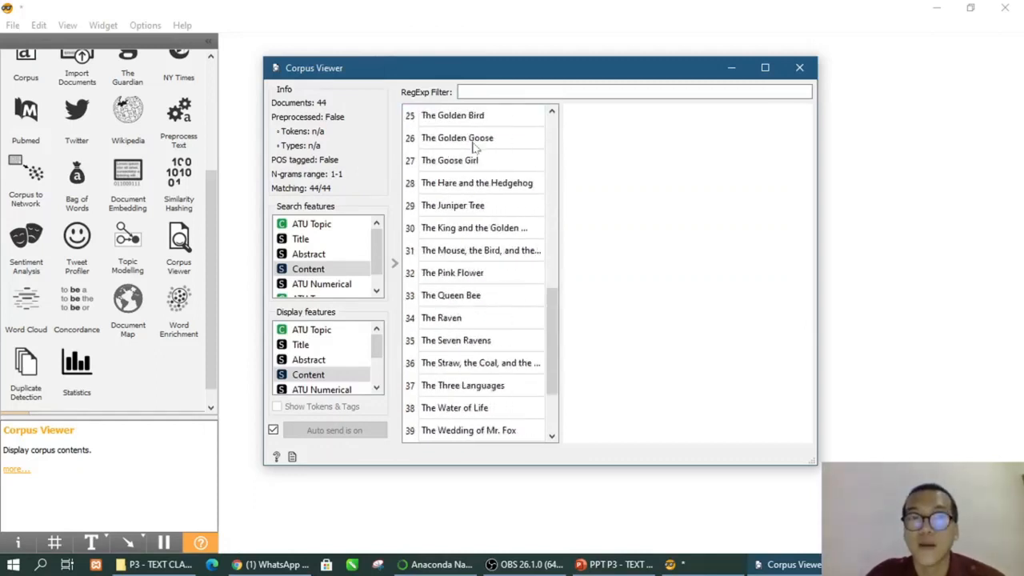
scroll(473, 144, "down", 2)
scroll(484, 160, "up", 10)
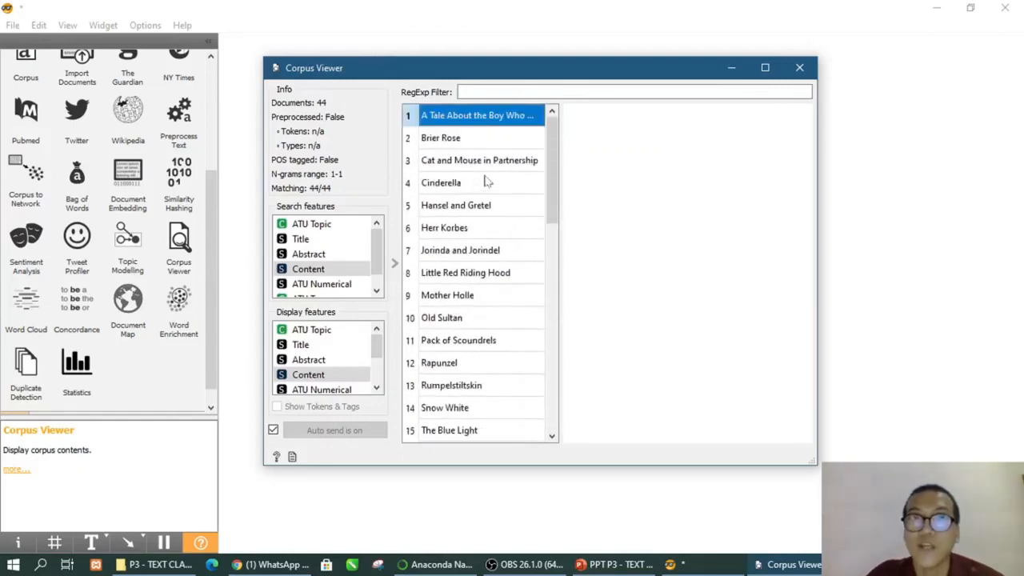
Select individual tales in the Corpus Viewer, including Brier Rose, Cinderella, Herr Korbes and the last document, to examine their content
left_click(460, 139)
left_click(470, 118)
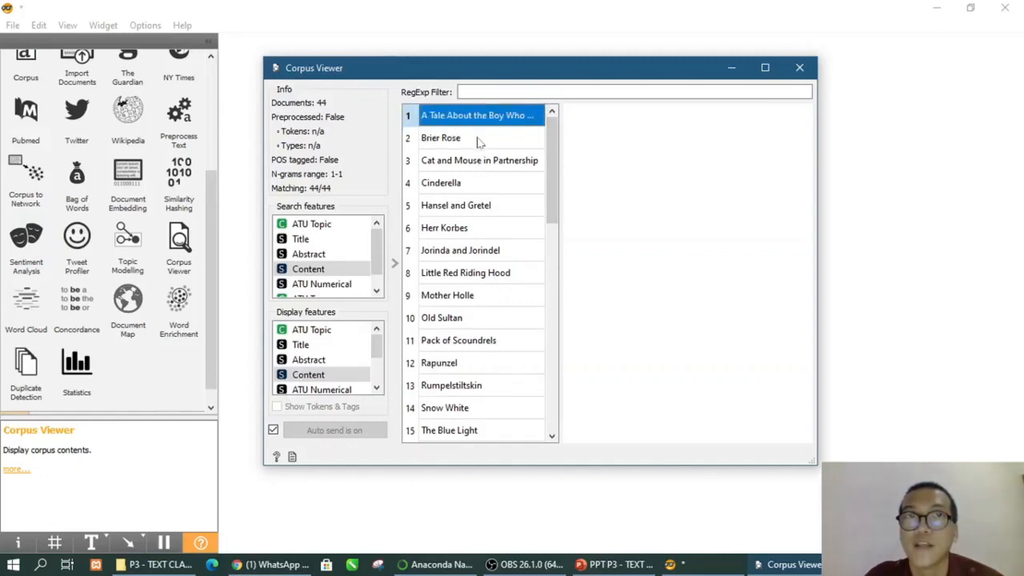
left_click(469, 144)
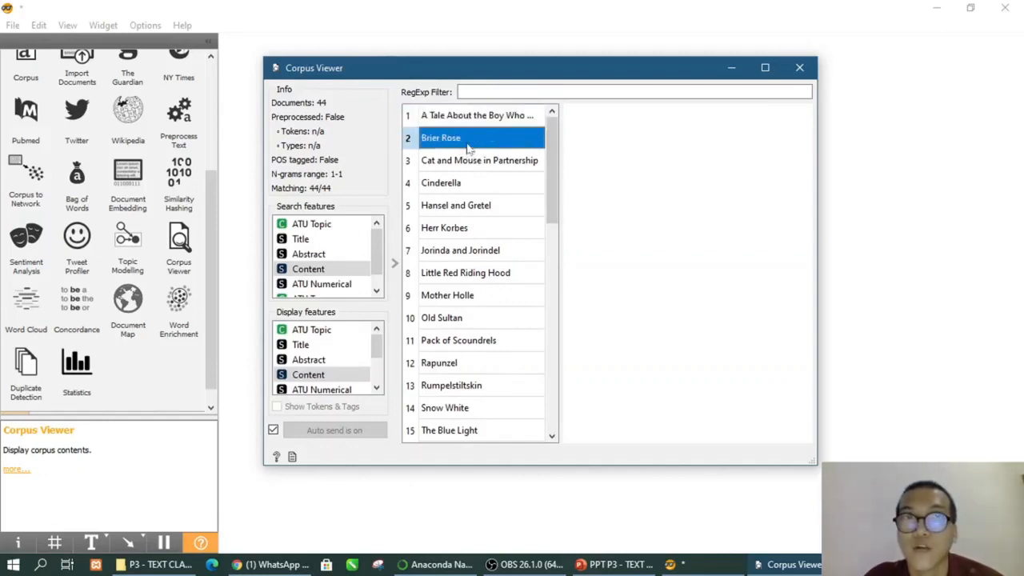
left_click(478, 186)
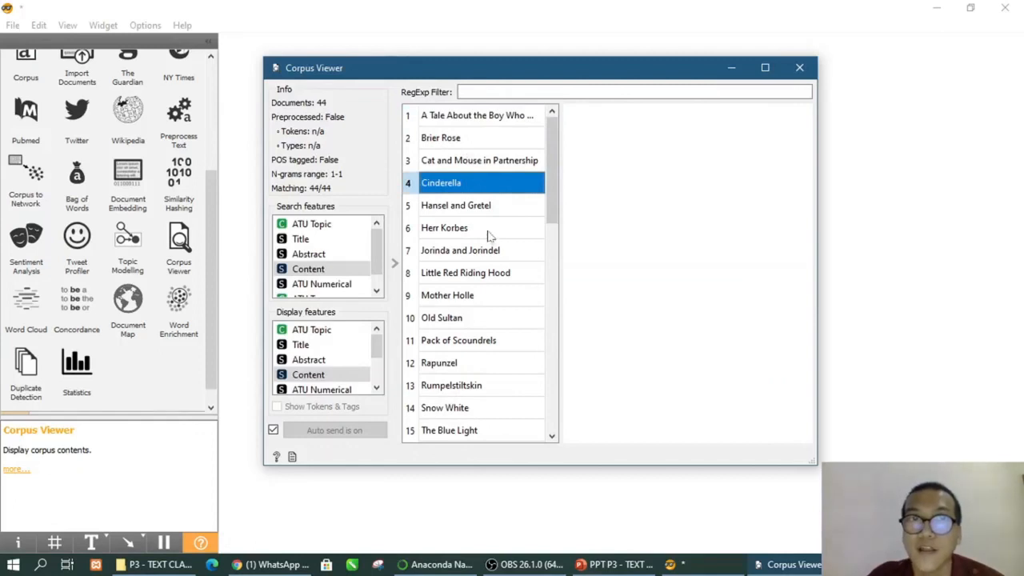
left_click(484, 230)
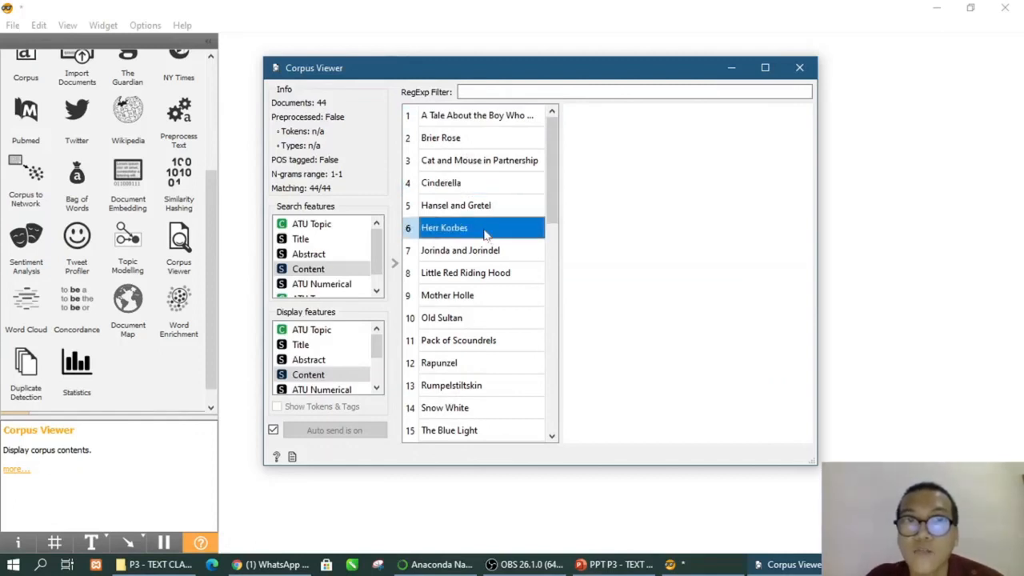
scroll(484, 232, "down", 10)
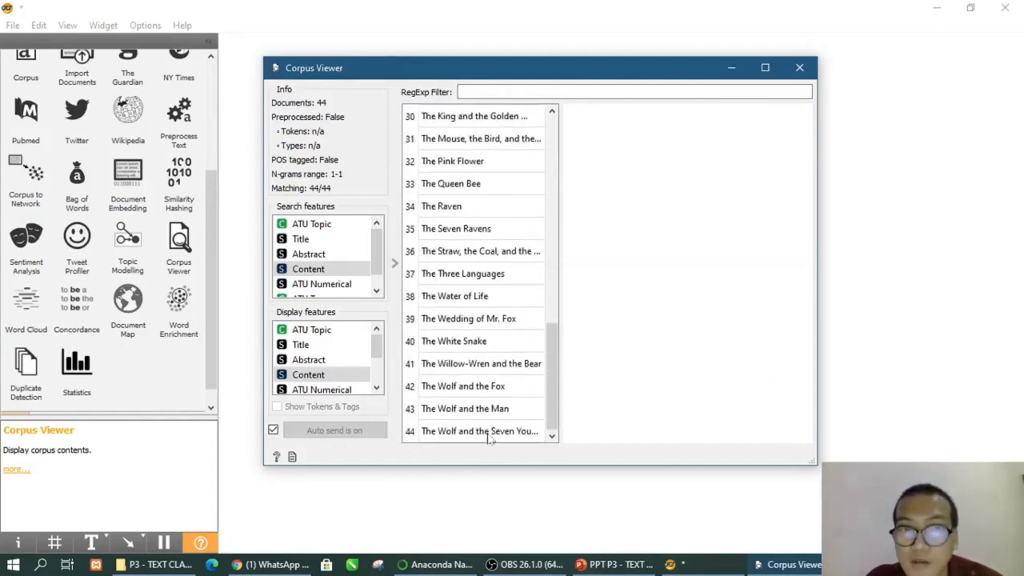
left_click(466, 436)
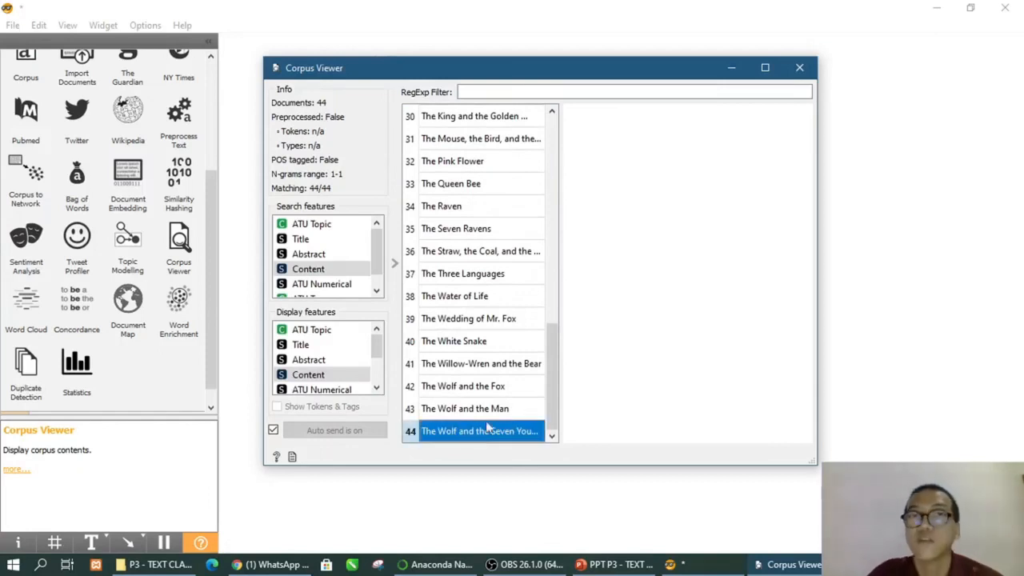
scroll(494, 179, "up", 9)
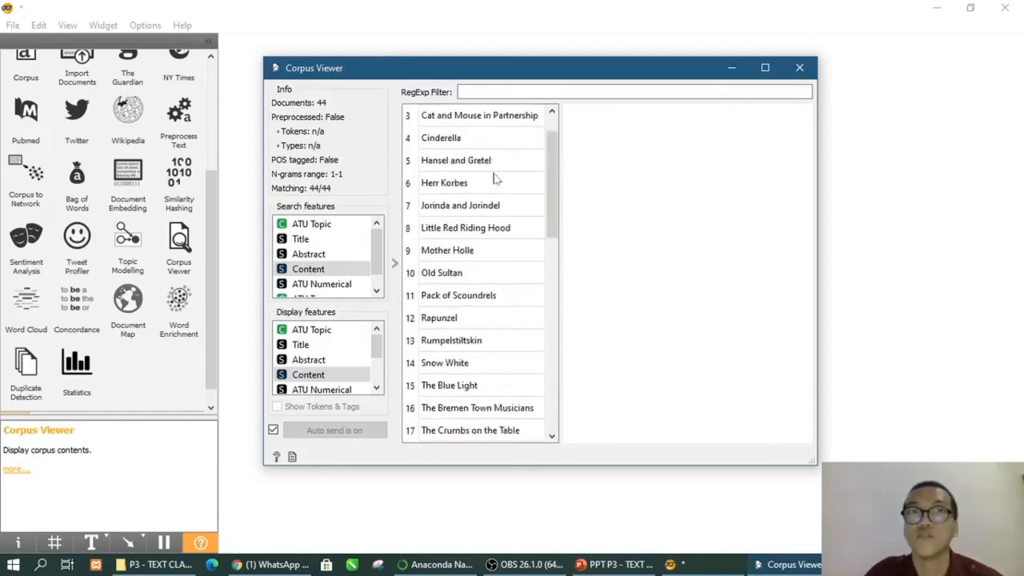
scroll(494, 179, "up", 1)
left_click(462, 134)
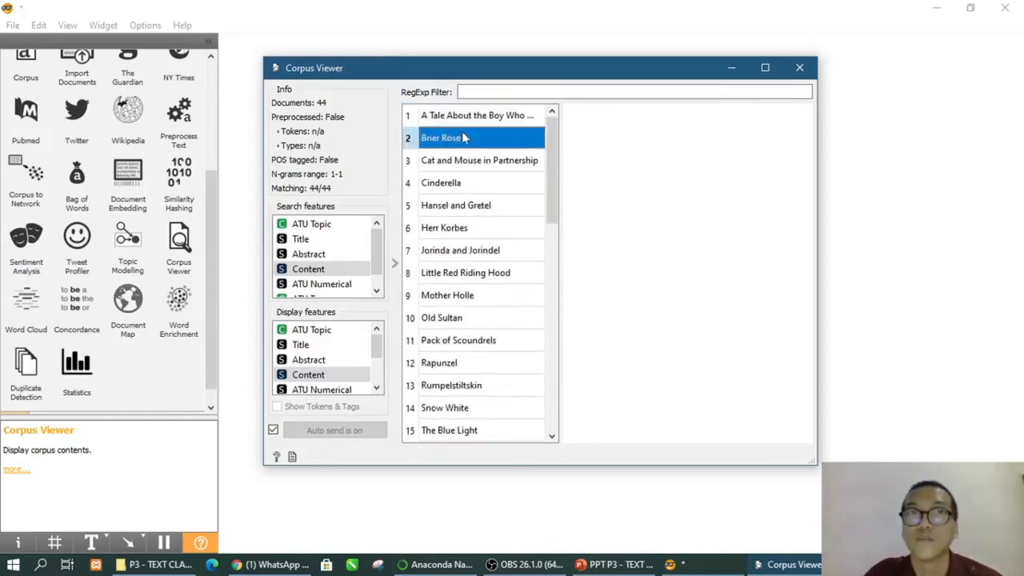
Close and reopen the Corpus Viewer, and select the first tale to check its content display
left_click(798, 70)
double_click(392, 76)
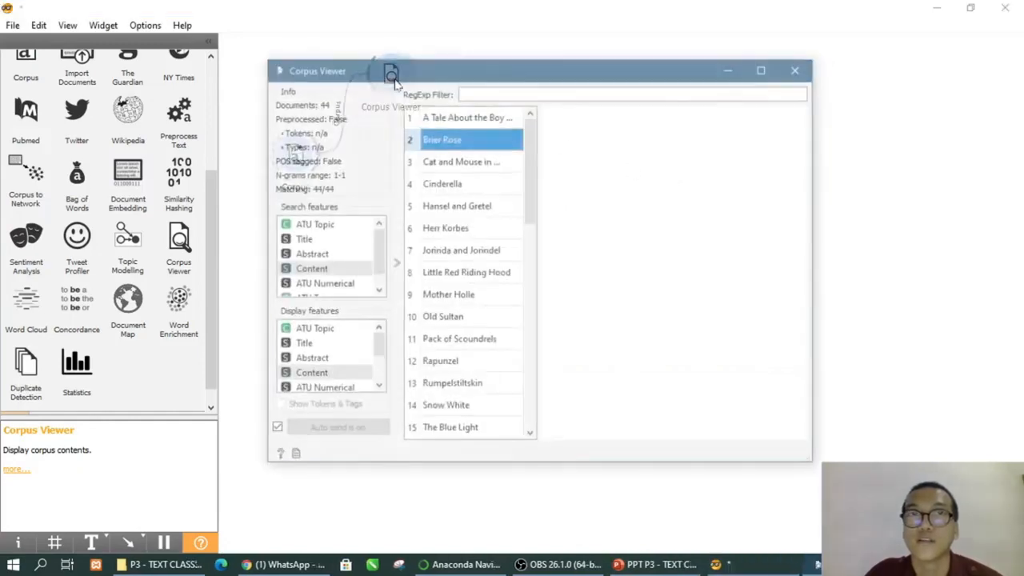
left_click(484, 161)
left_click(454, 116)
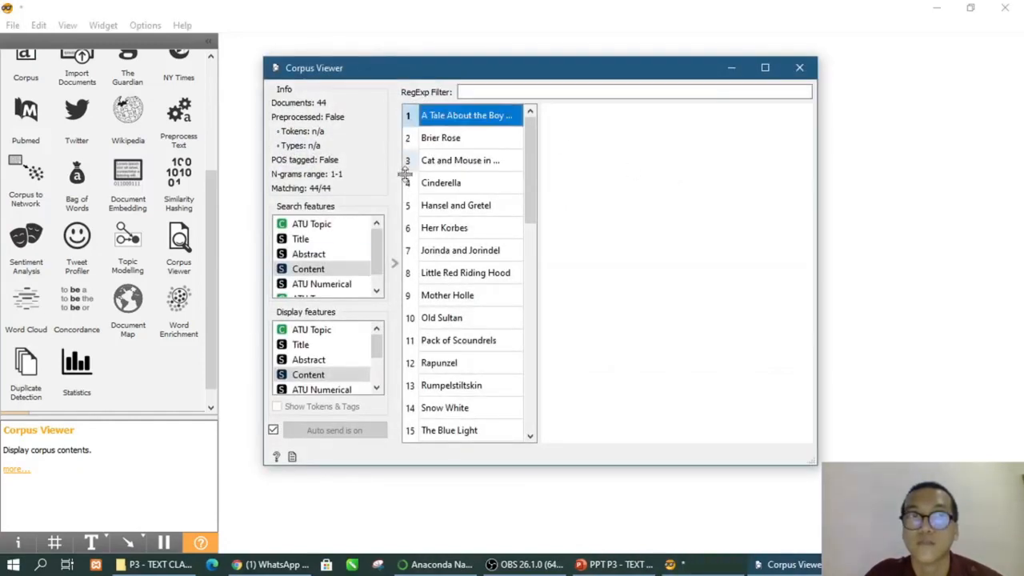
Set ATU Topic as the only search feature in the Corpus Viewer and close the viewer
left_click(297, 241)
left_click(305, 225)
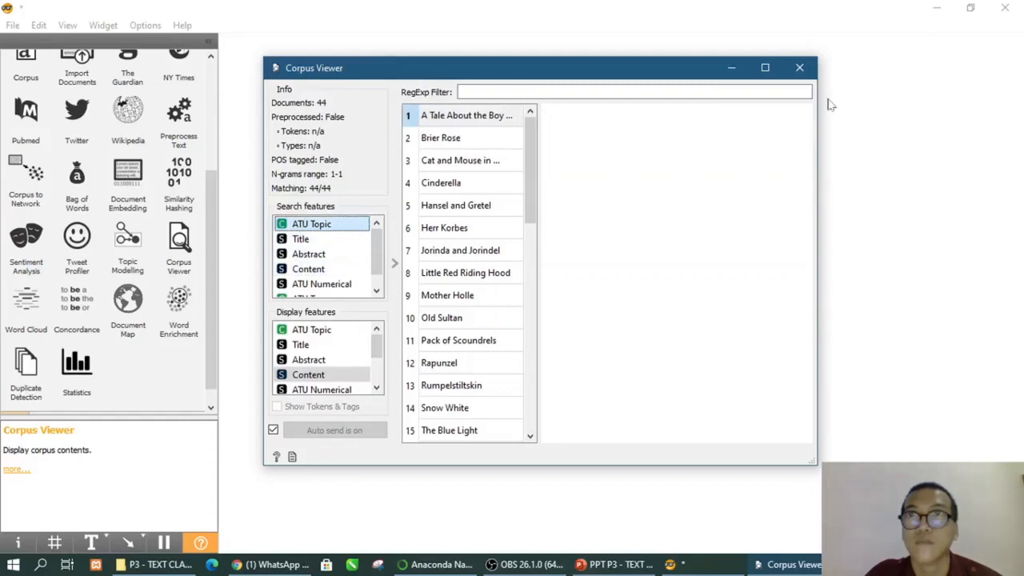
left_click(800, 69)
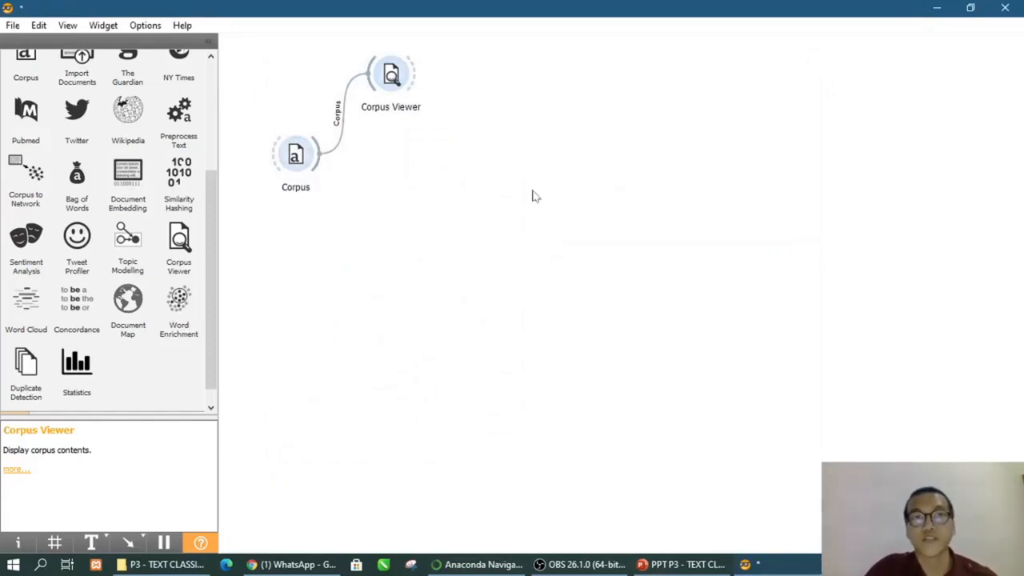
Reopen the Corpus Viewer, select the third tale to check its content display, and close the viewer
double_click(406, 74)
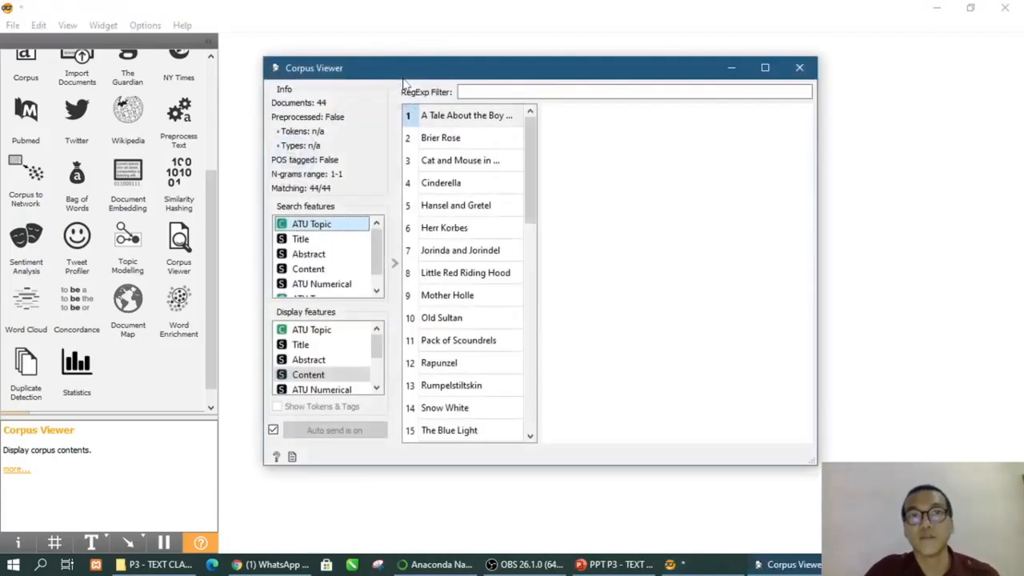
left_click(456, 146)
left_click(460, 161)
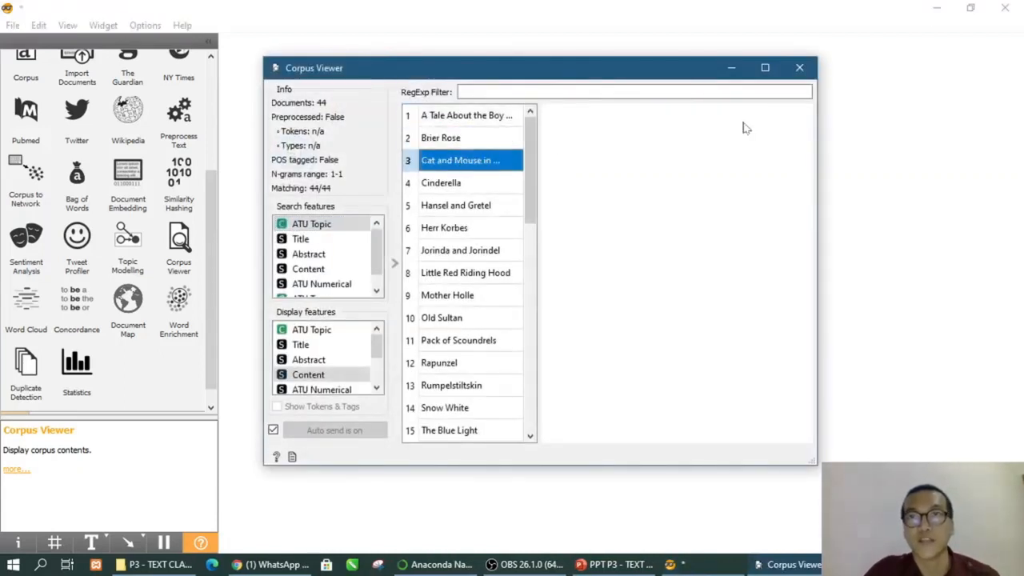
left_click(809, 79)
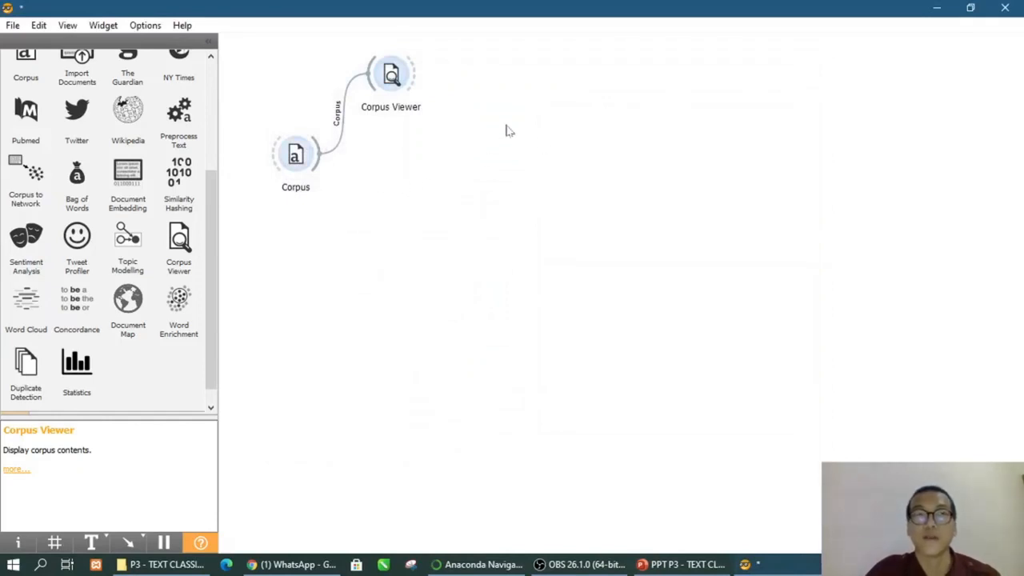
Replace the Corpus Viewer widget with a new one above and to the right of Corpus, and link the Corpus output to it
left_click_drag(496, 61, 341, 161)
key("Delete")
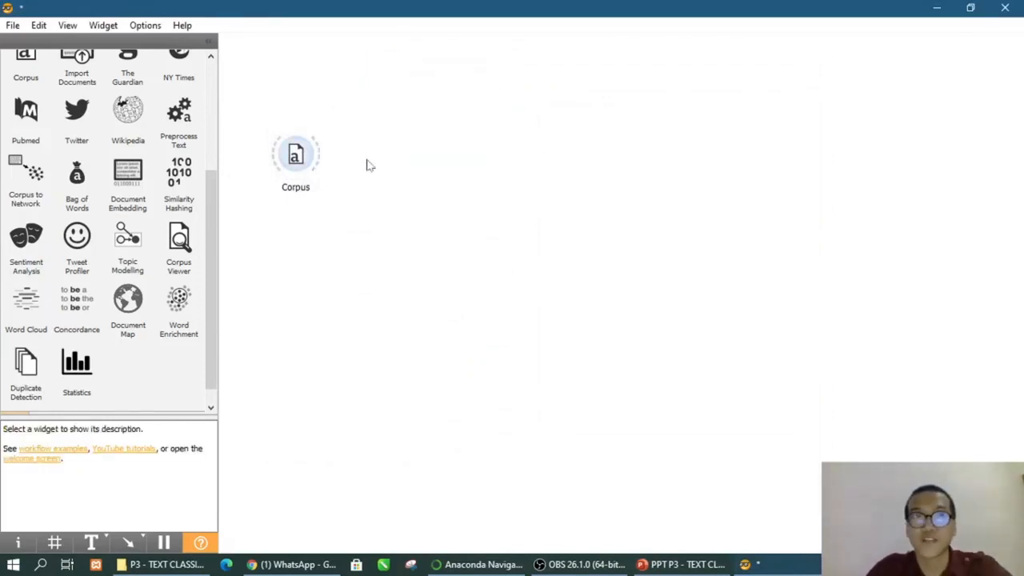
right_click(357, 75)
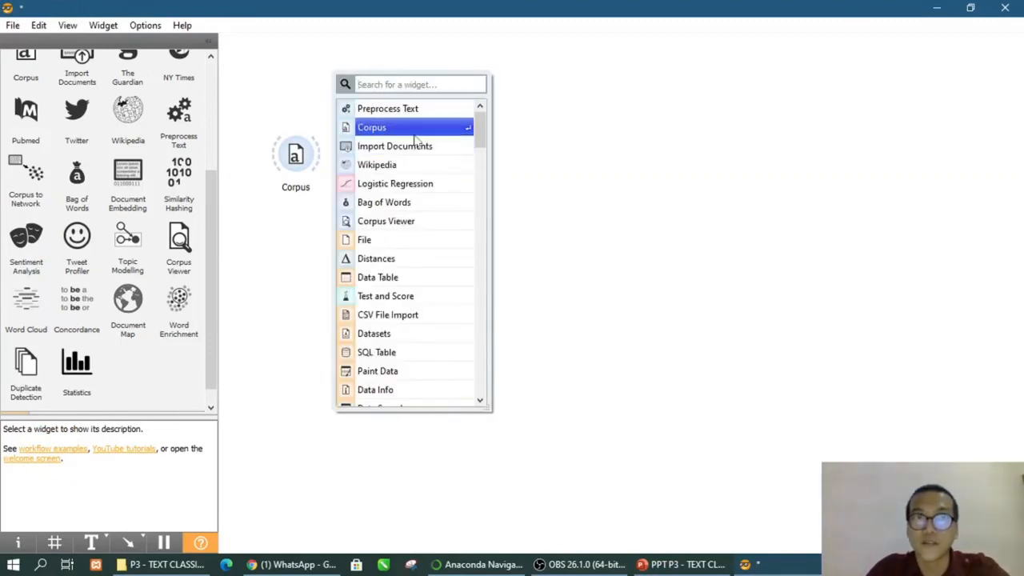
left_click(396, 221)
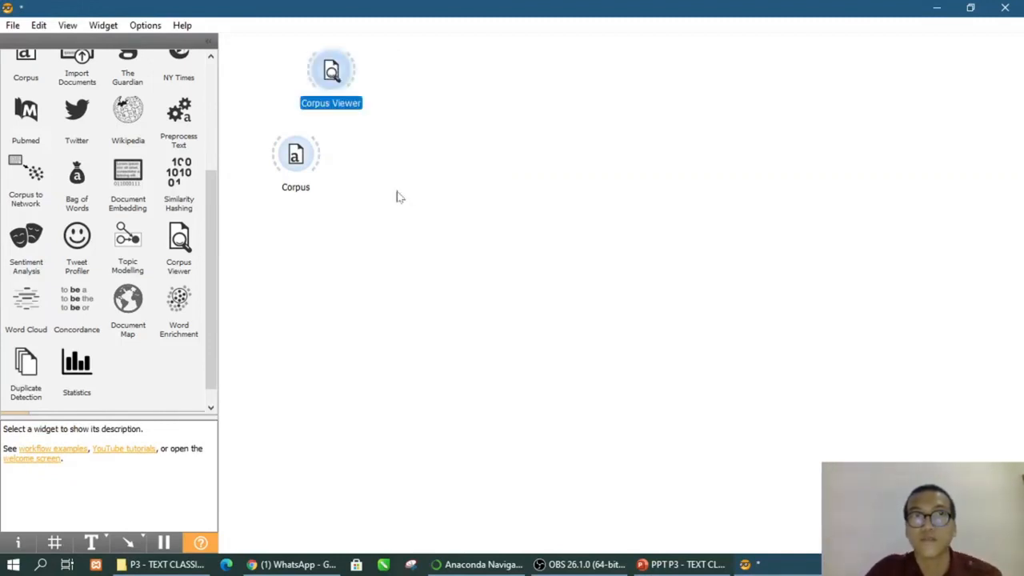
left_click_drag(348, 87, 418, 78)
key("Escape")
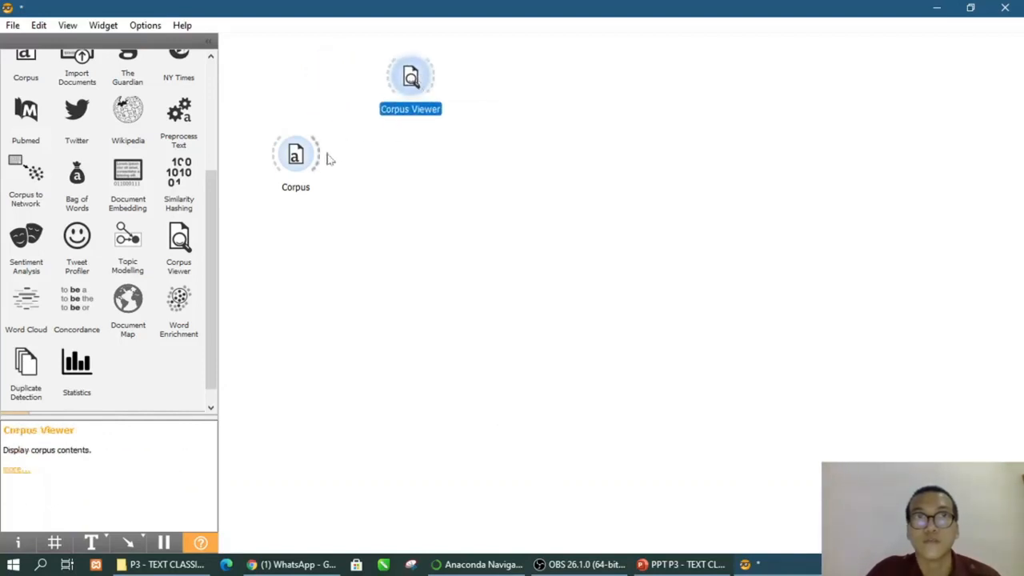
left_click_drag(326, 157, 395, 80)
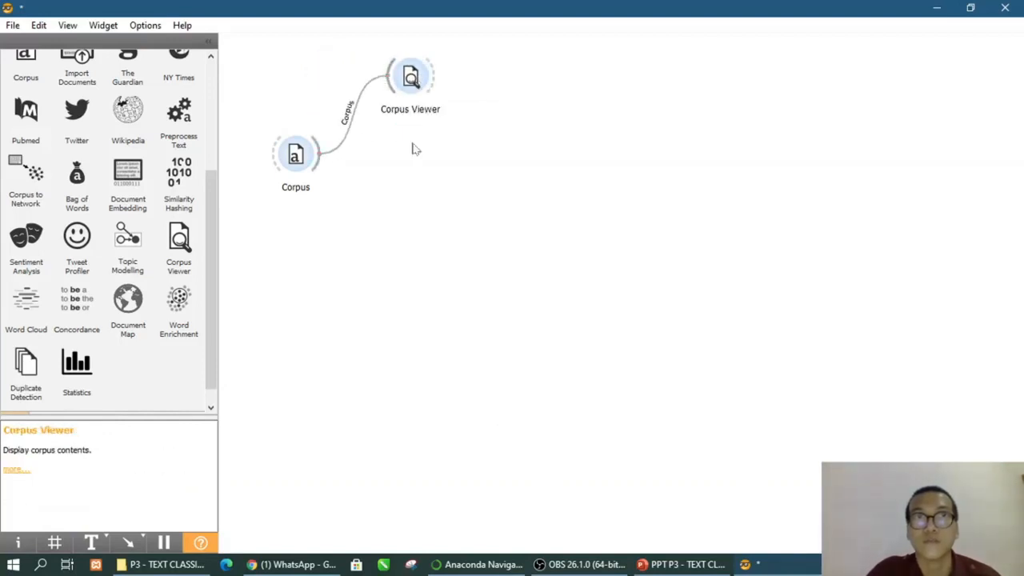
Check the new Corpus Viewer's content display with the Content display feature and the Brier Rose tale selected, and close the viewer
double_click(410, 78)
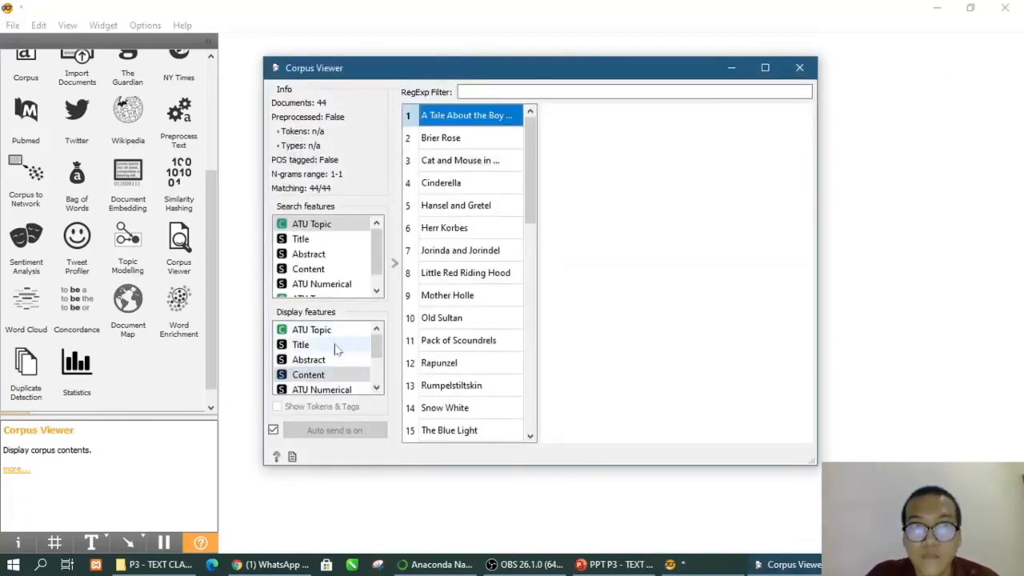
left_click(357, 376)
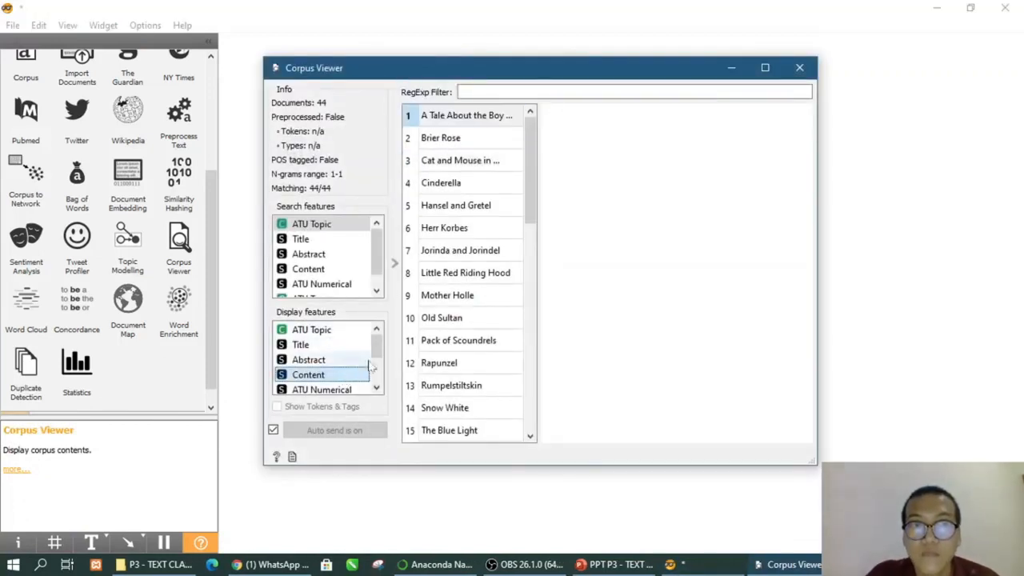
left_click(448, 138)
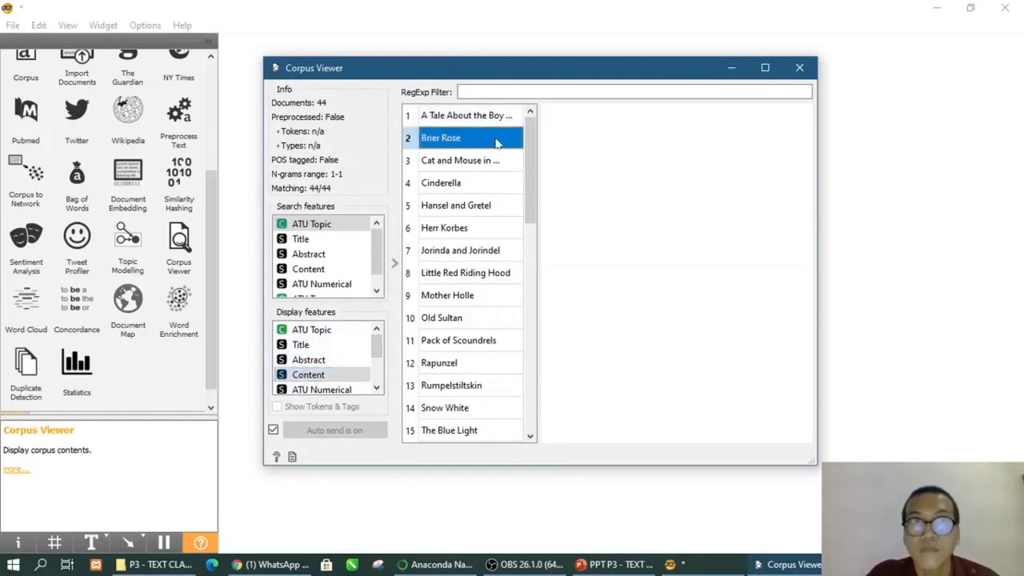
left_click(798, 68)
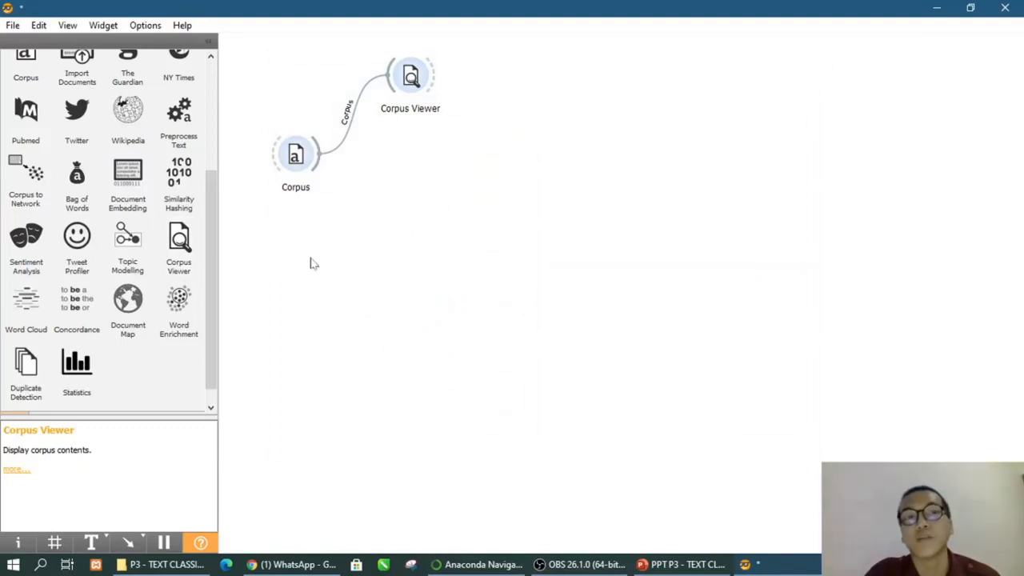
Move the Corpus widget slightly down and add a Word Cloud widget beneath the Corpus Viewer
left_click_drag(296, 154, 298, 177)
left_click(390, 217)
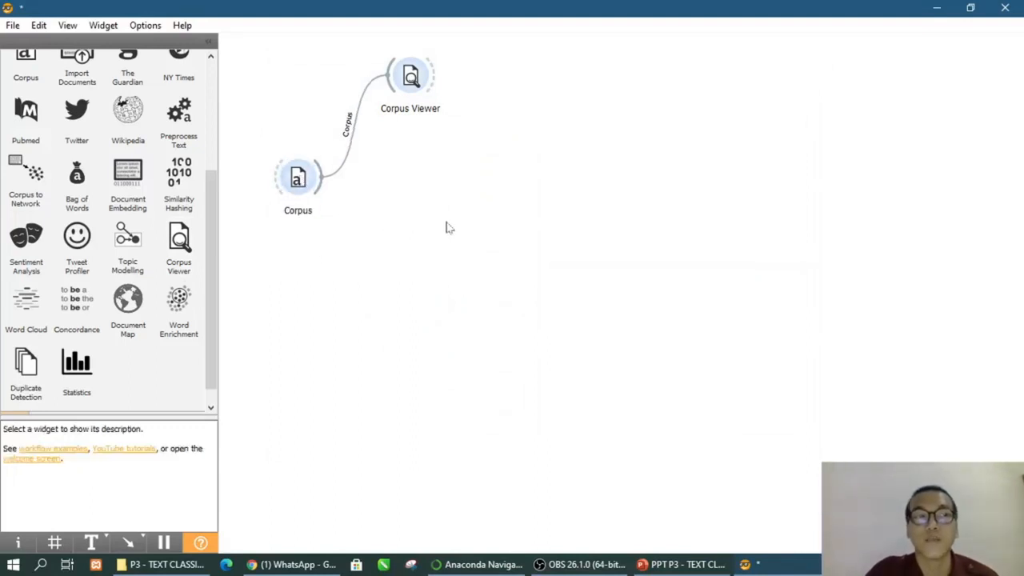
left_click(30, 308)
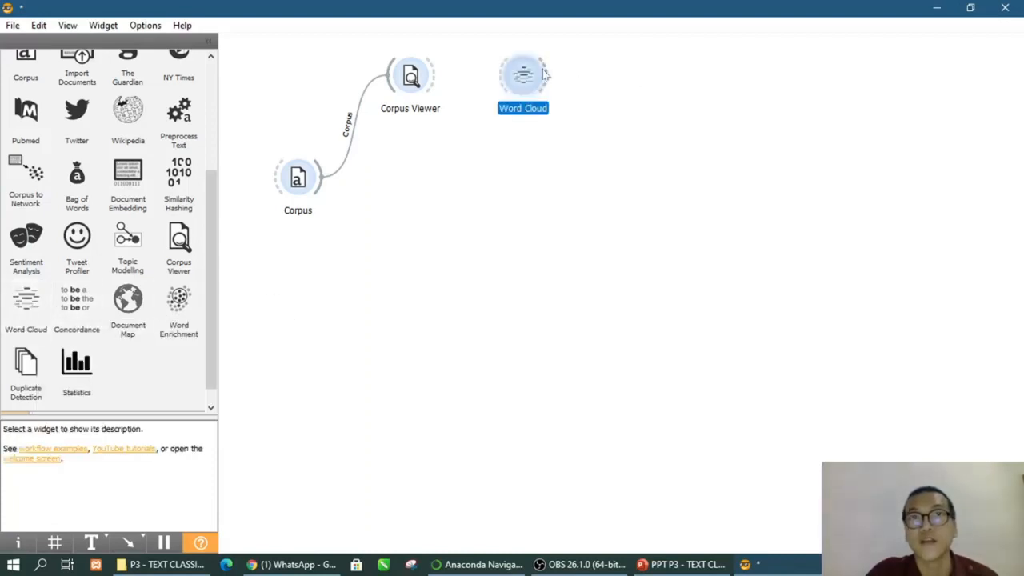
left_click_drag(544, 76, 415, 163)
Rename the Word Cloud widget as "Word Cloud Befor Preprocessing"
right_click(408, 163)
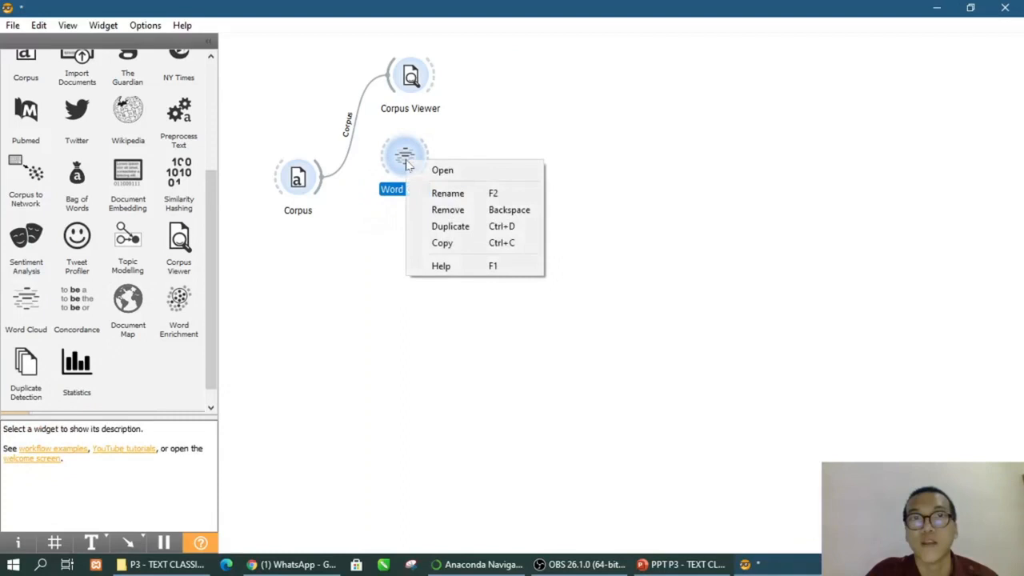
left_click(457, 192)
left_click(478, 281)
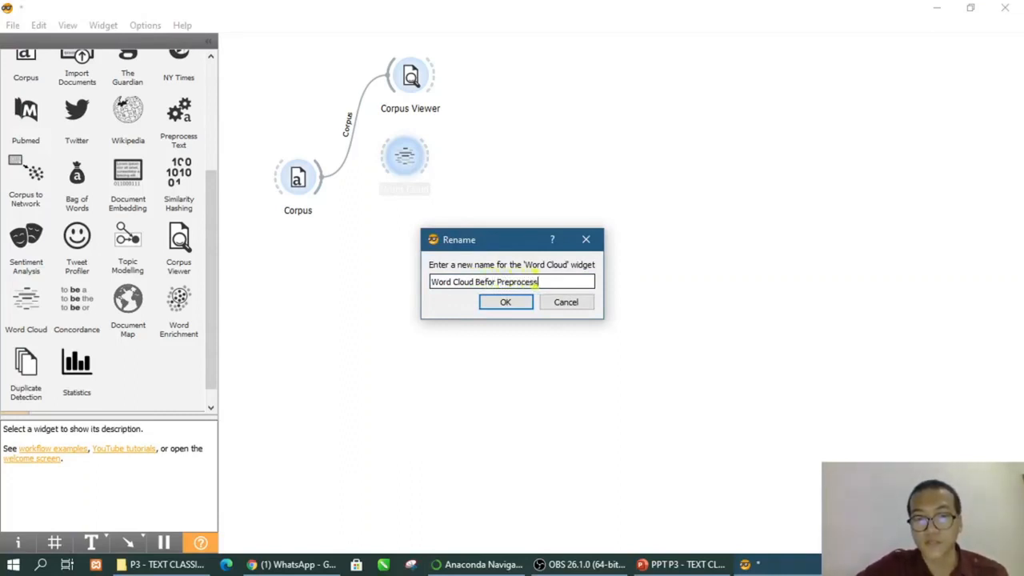
type("Befor Preprocessing")
left_click(503, 301)
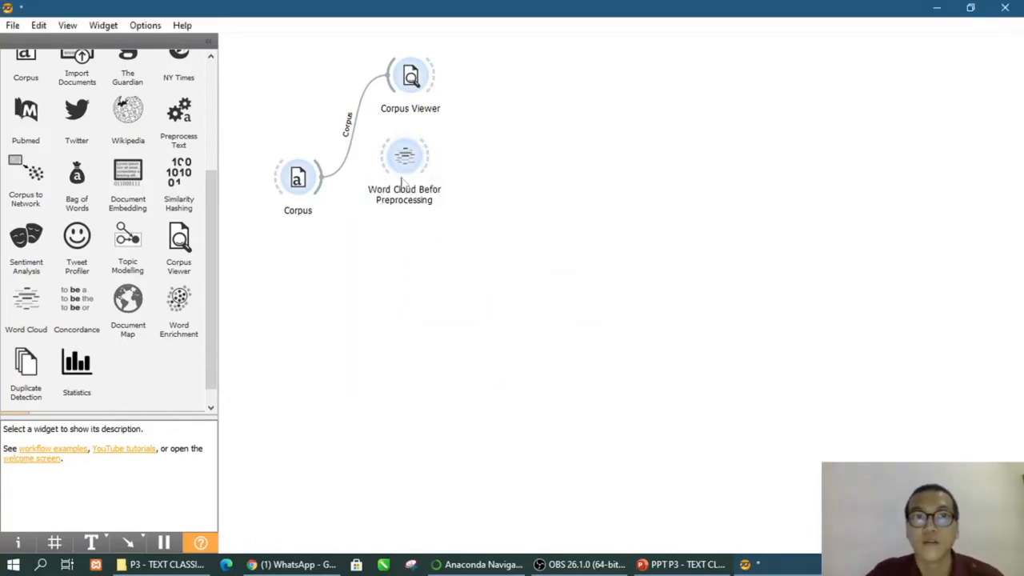
Align the renamed word cloud widget under the Corpus Viewer and link the Corpus output to it
left_click_drag(404, 166, 412, 177)
left_click(376, 236)
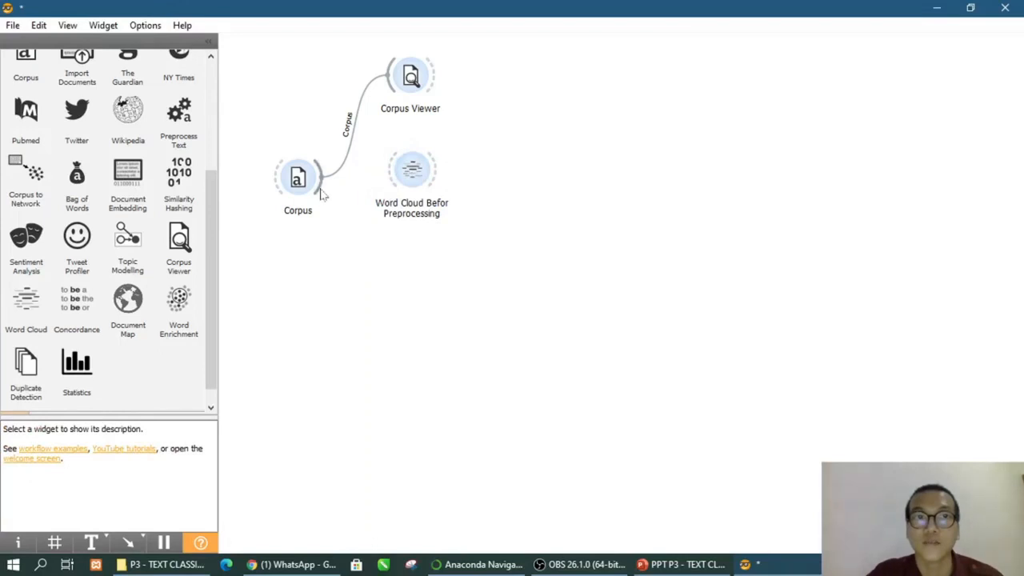
left_click_drag(321, 191, 393, 178)
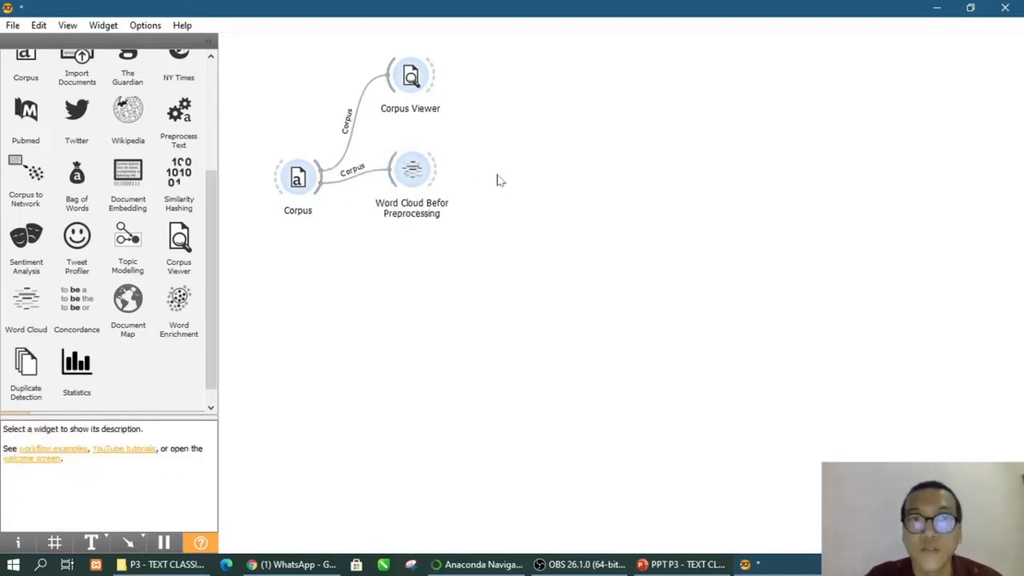
Open the word cloud, set the words tilt to 60°, review the word weights list, and close the window
left_click(412, 178)
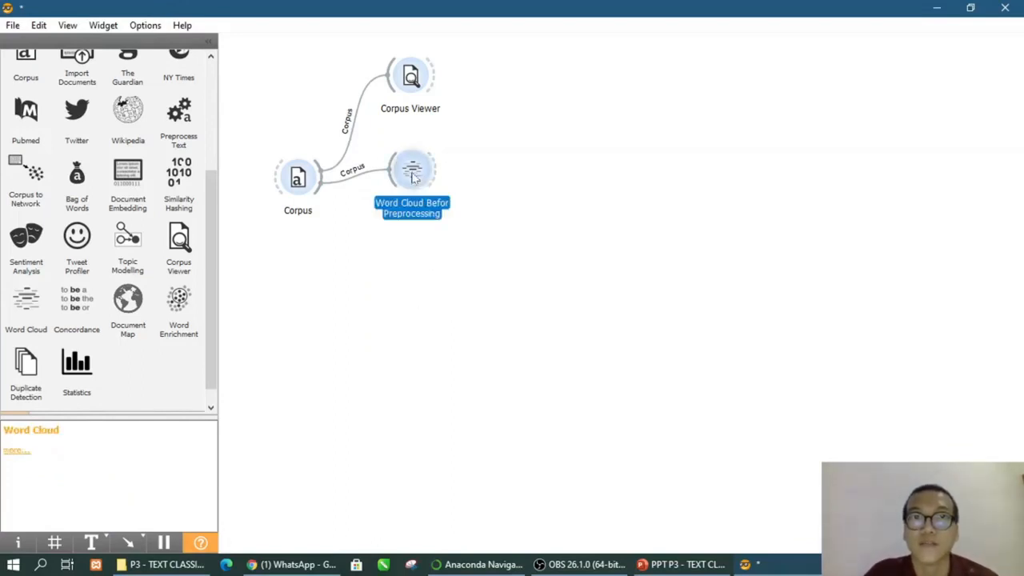
double_click(413, 178)
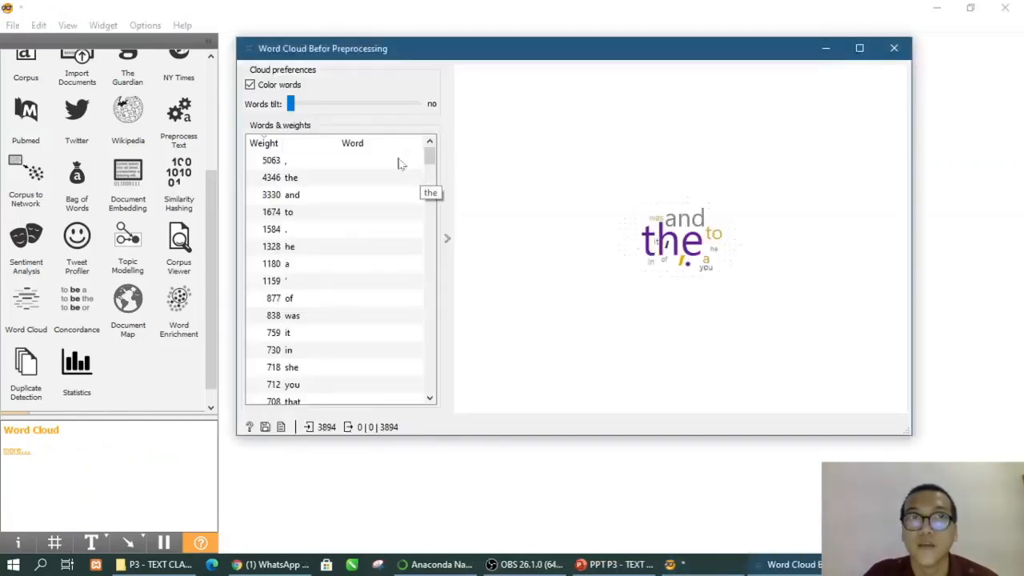
left_click_drag(292, 104, 421, 120)
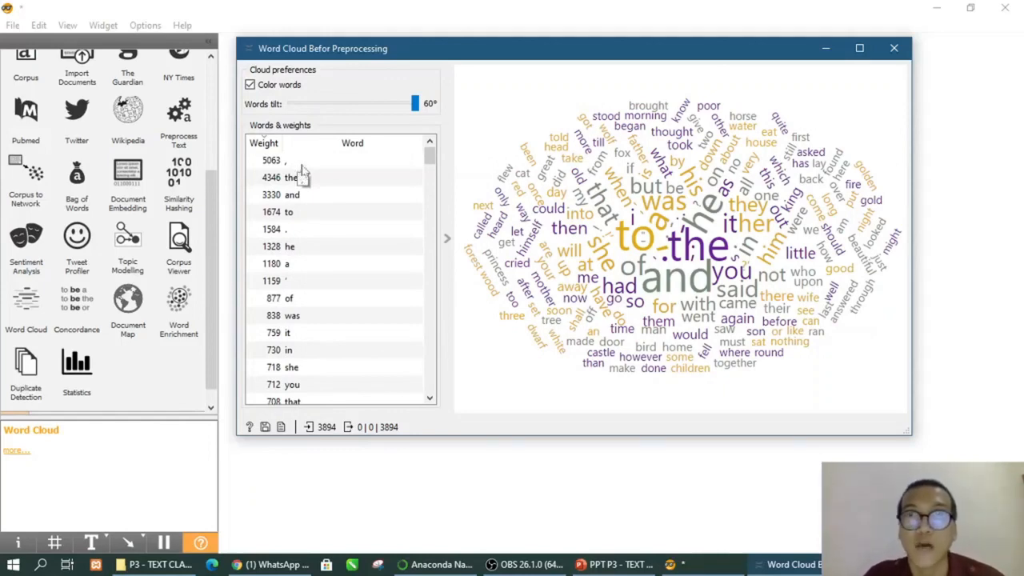
scroll(306, 177, "down", 4)
scroll(310, 177, "up", 3)
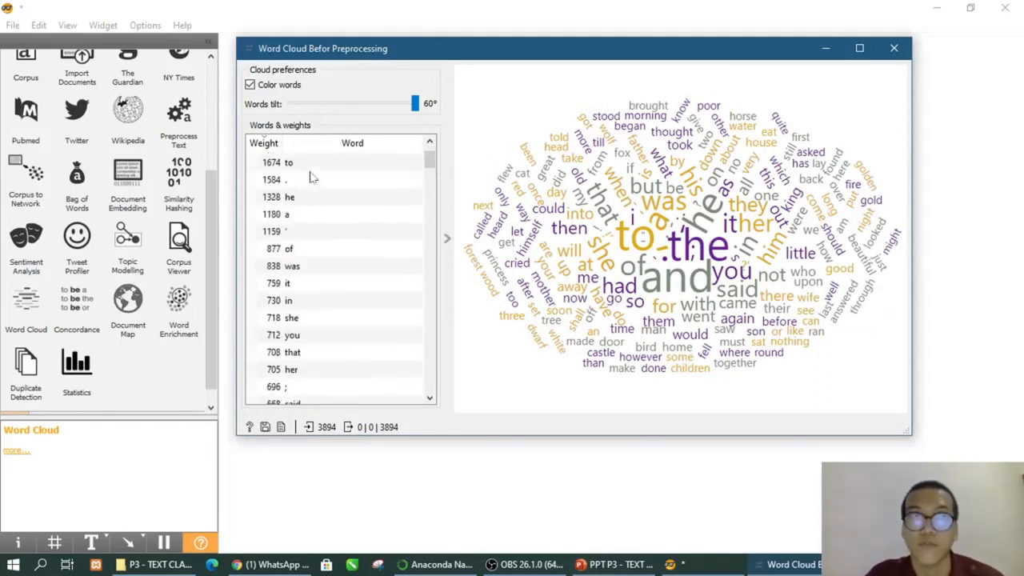
scroll(311, 177, "up", 1)
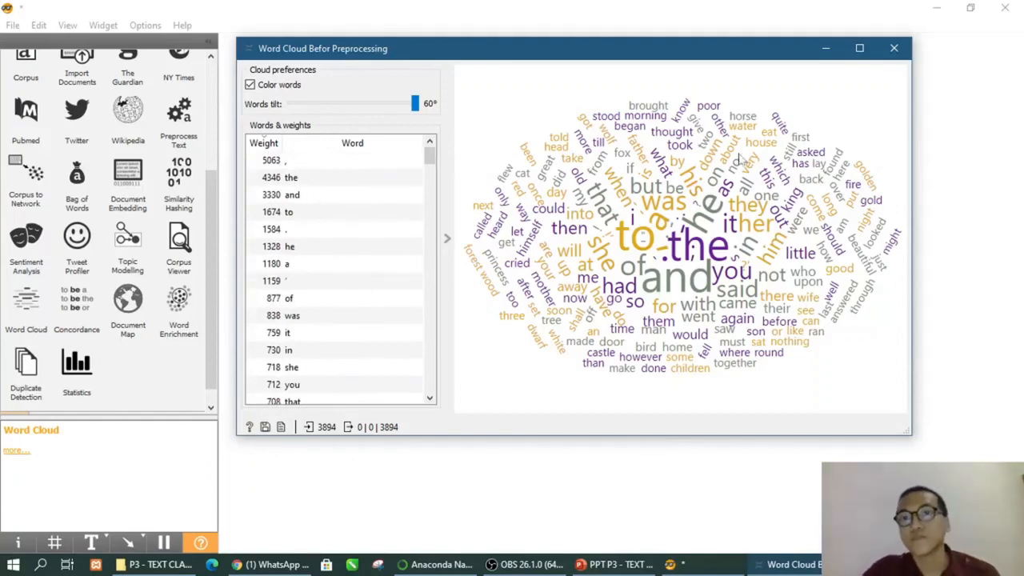
left_click(894, 48)
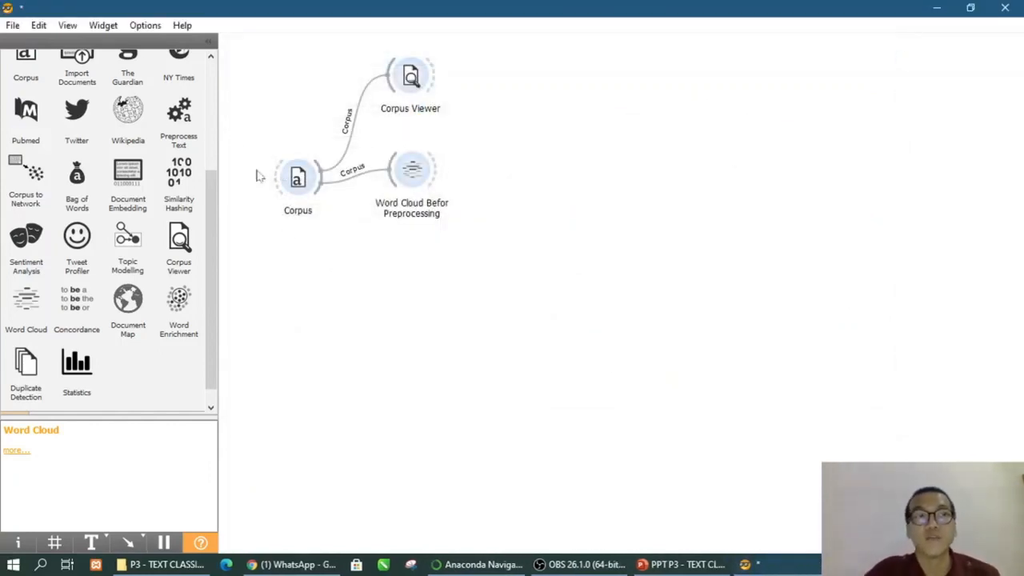
Add a Preprocess Text widget below the word cloud widget and link the Corpus output to it
left_click(181, 118)
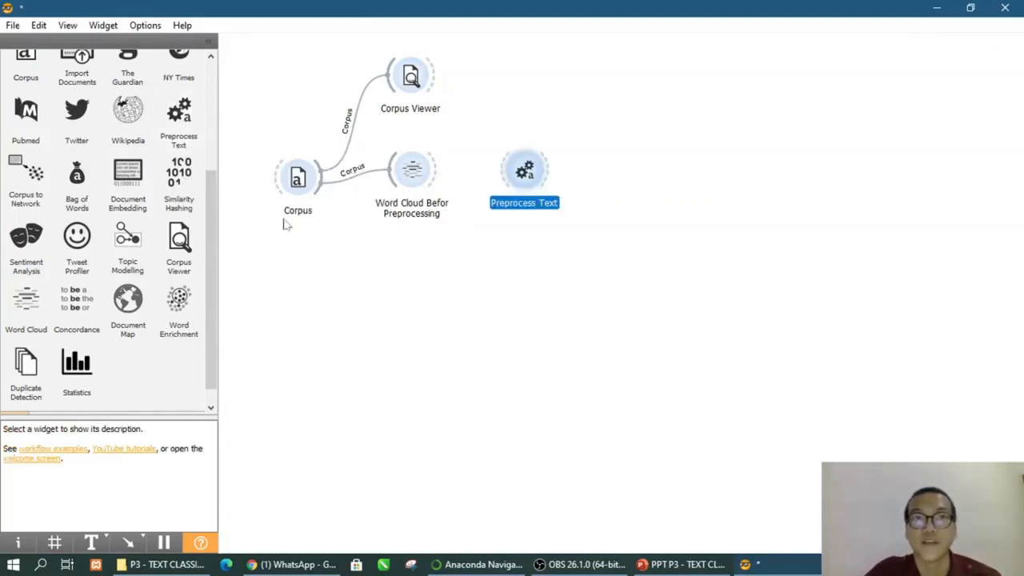
left_click_drag(444, 270, 412, 278)
left_click(492, 257)
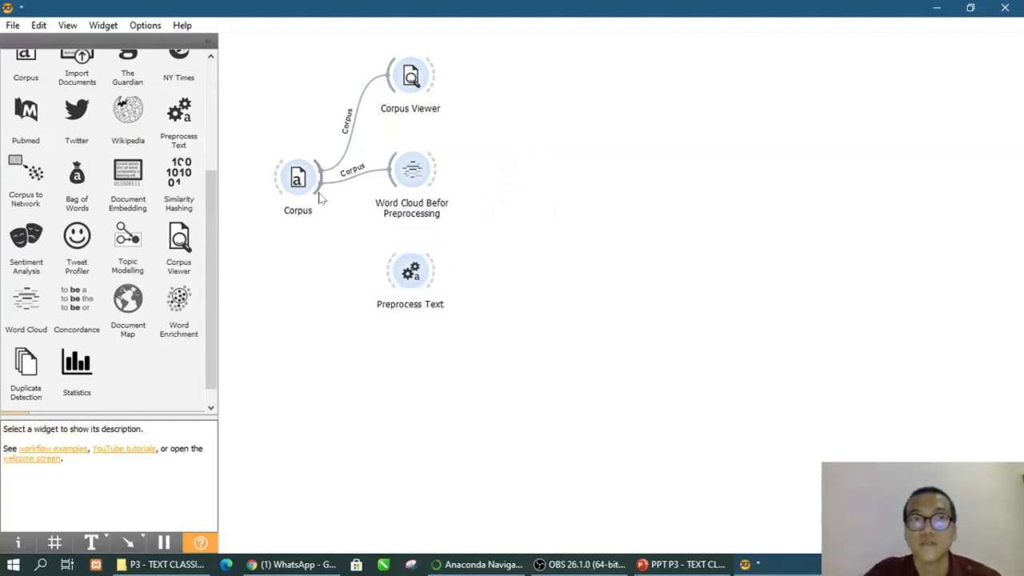
left_click_drag(317, 201, 410, 273)
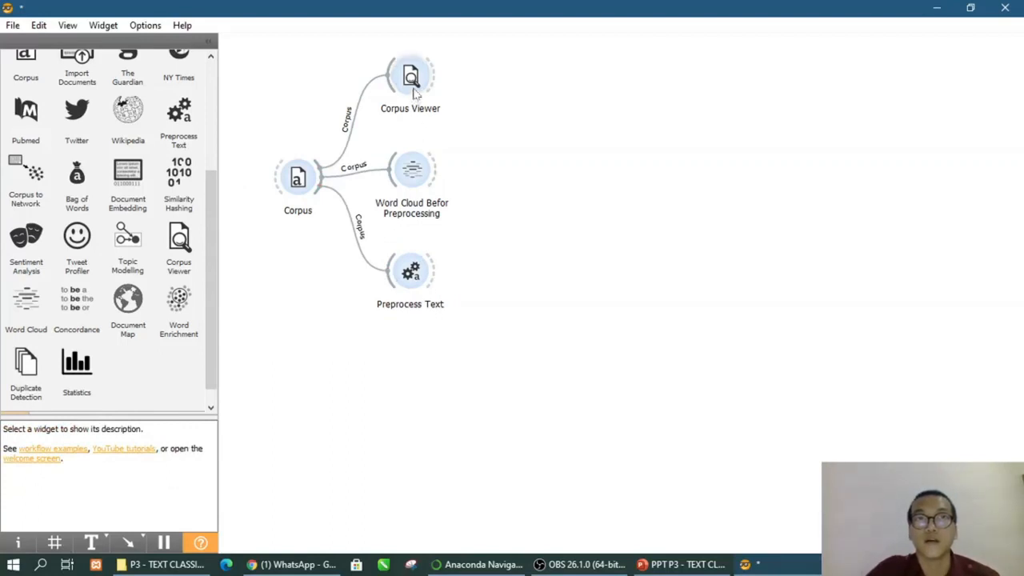
Move the word cloud widget slightly up, closer to the Corpus Viewer
left_click(417, 169)
left_click_drag(417, 170, 414, 163)
left_click(516, 226)
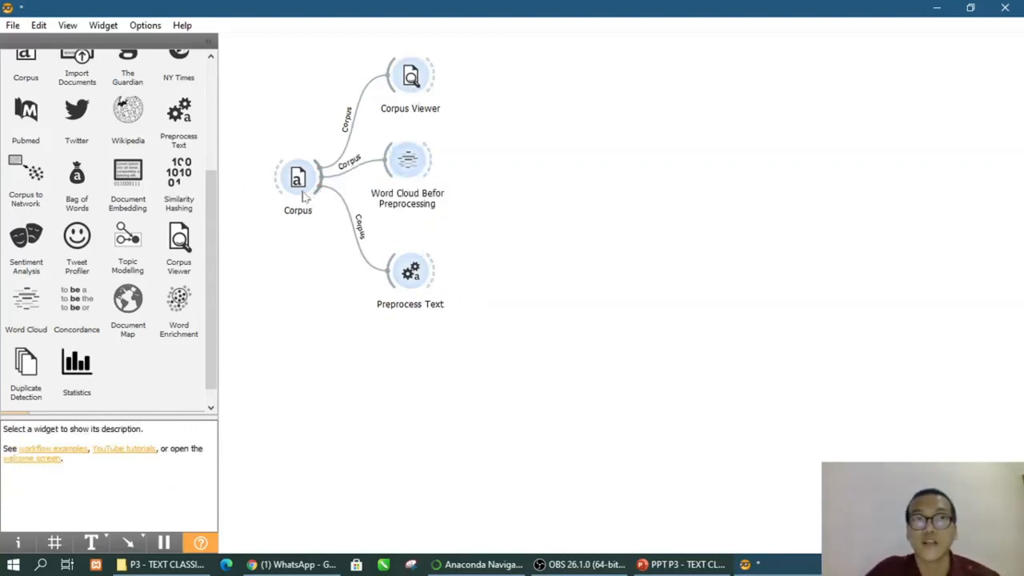
Open Preprocess Text and turn off the Remove urls, Parse html and Remove accents transformations, leaving only Lowercase enabled
double_click(414, 274)
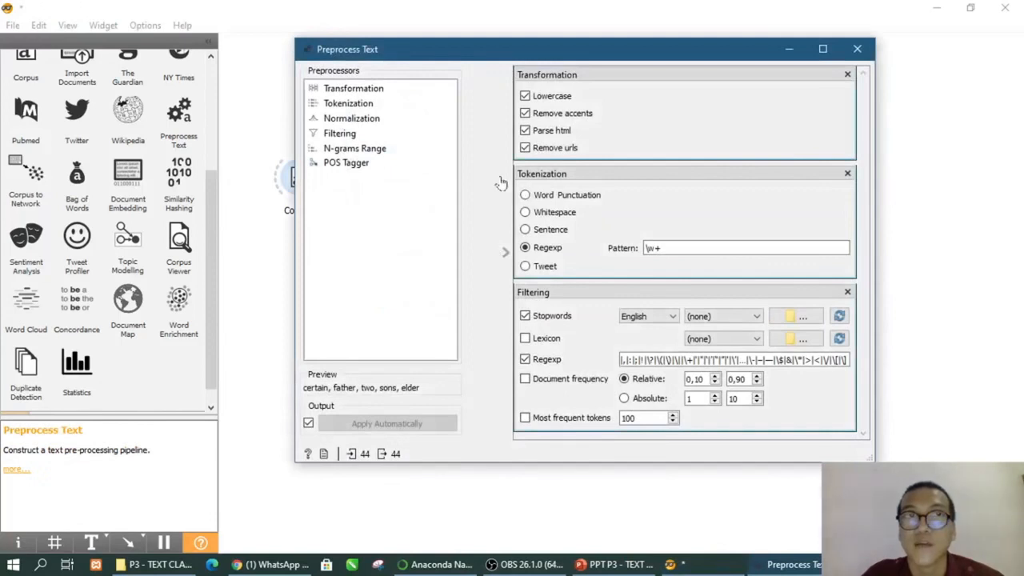
left_click_drag(592, 50, 554, 34)
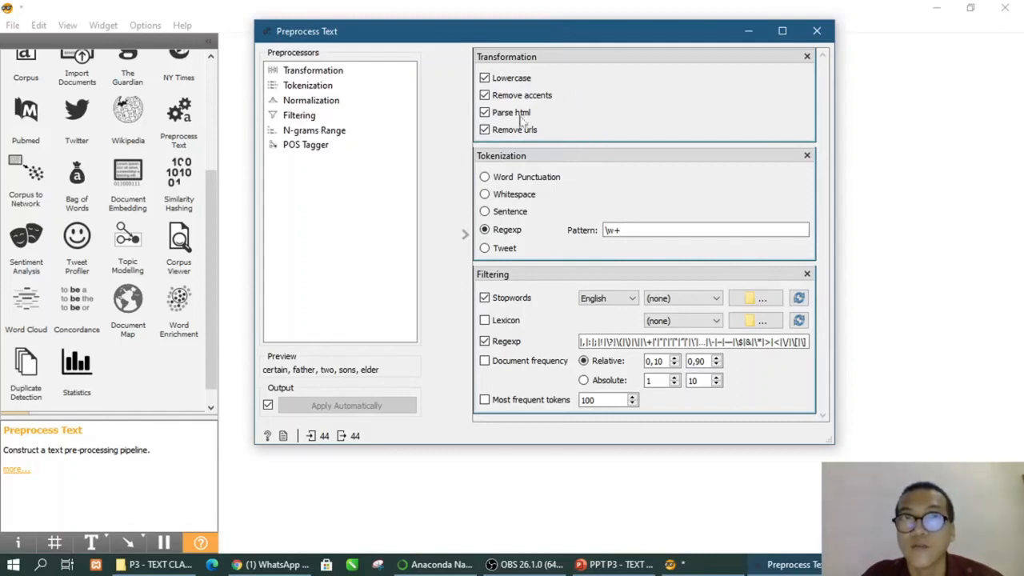
left_click(484, 129)
left_click(485, 113)
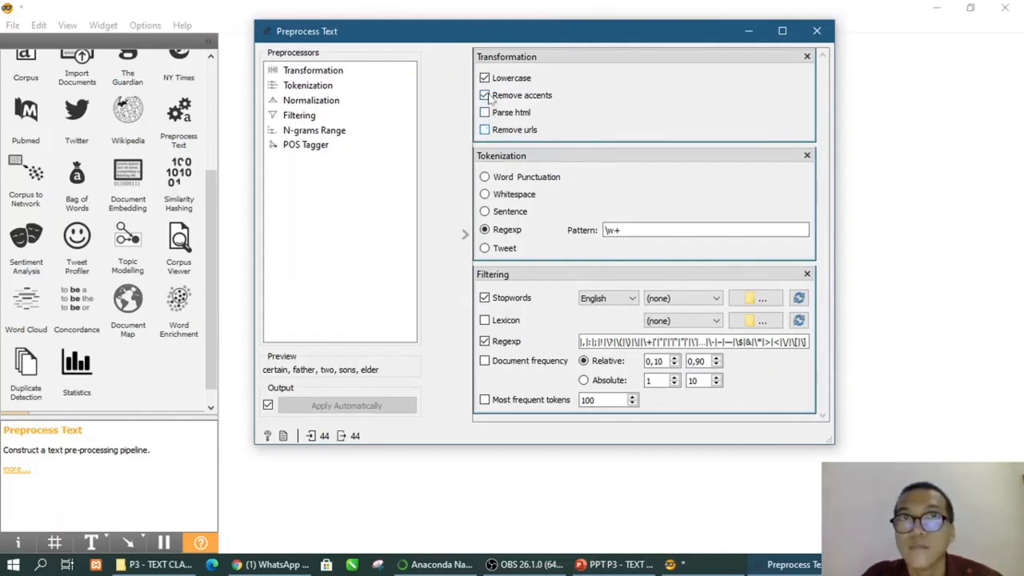
left_click(485, 95)
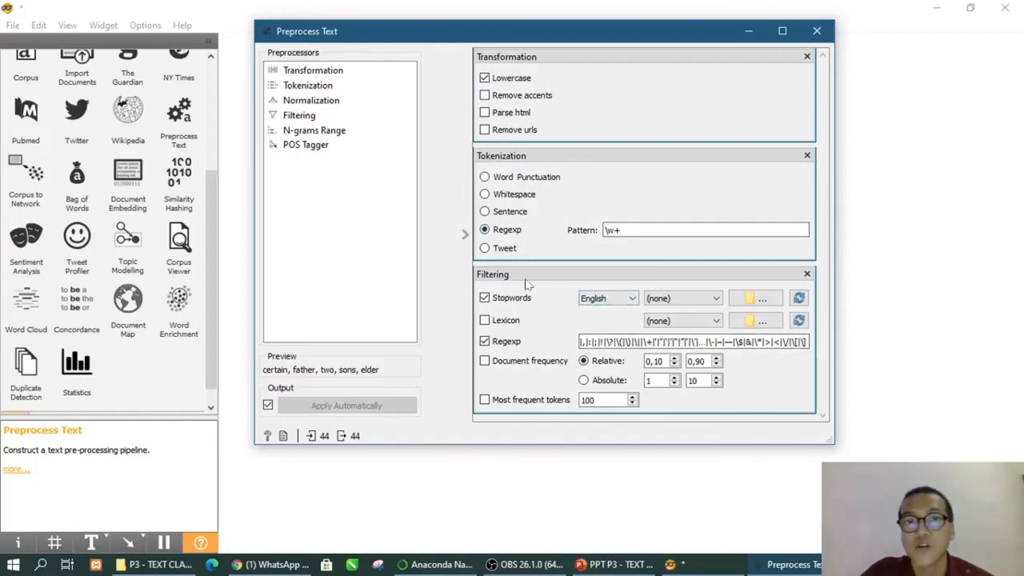
Select English as the stopwords language in the Filtering section and close the Preprocess Text window
left_click(614, 304)
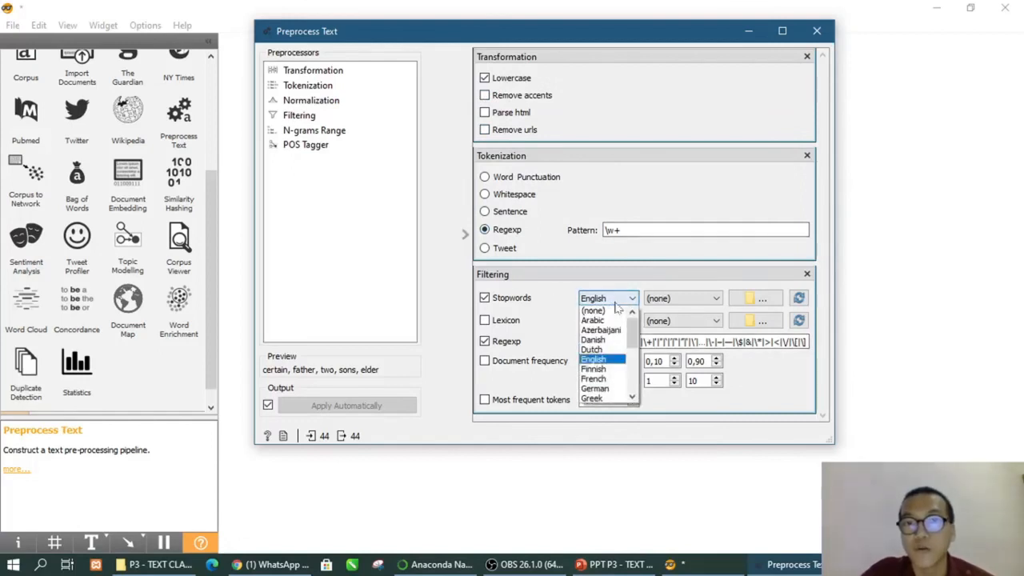
left_click(608, 359)
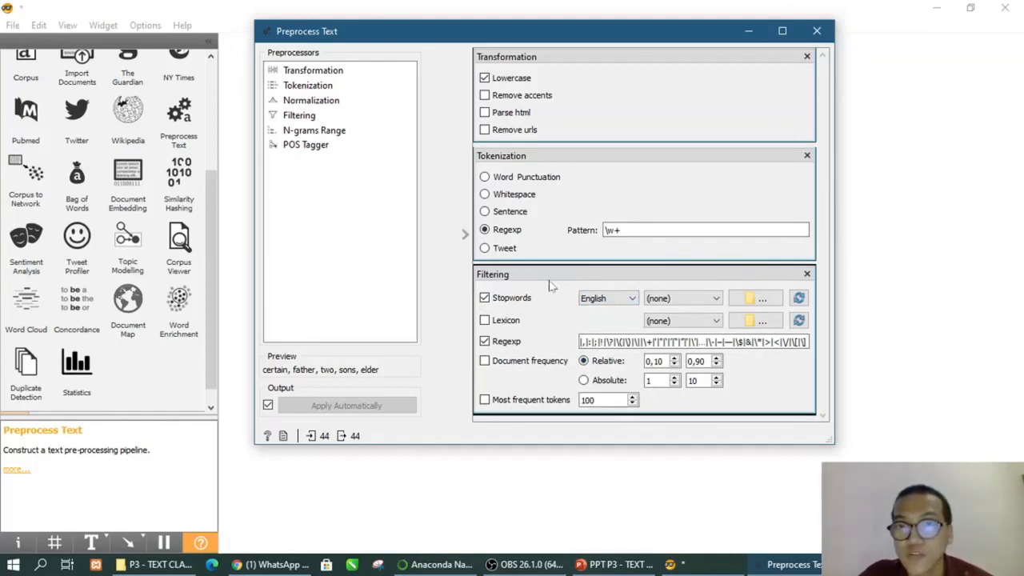
left_click(816, 32)
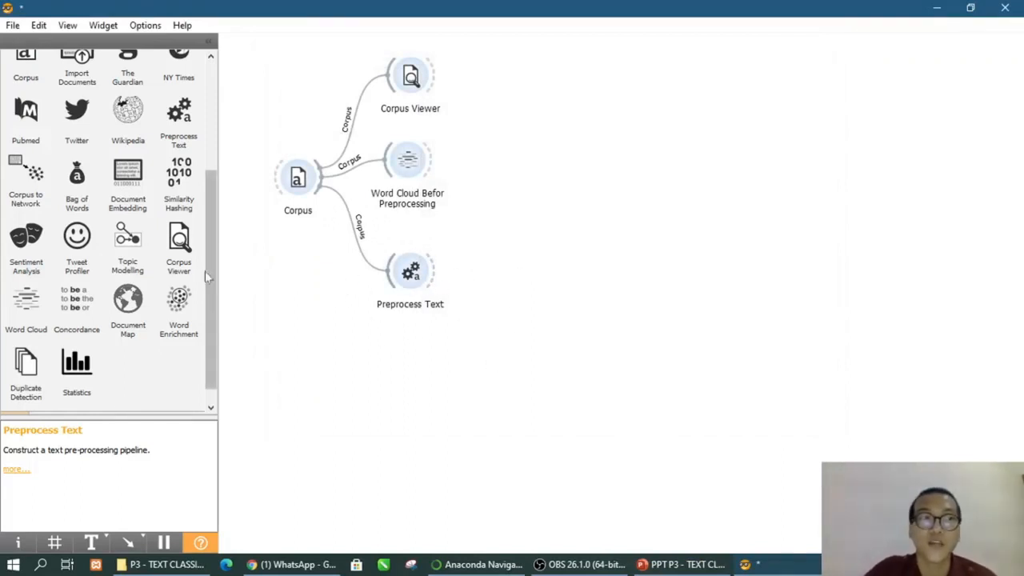
Add a second Corpus Viewer and a second Word Cloud widget, stacking them beside the existing Corpus Viewer and word cloud
left_click_drag(192, 249, 489, 205)
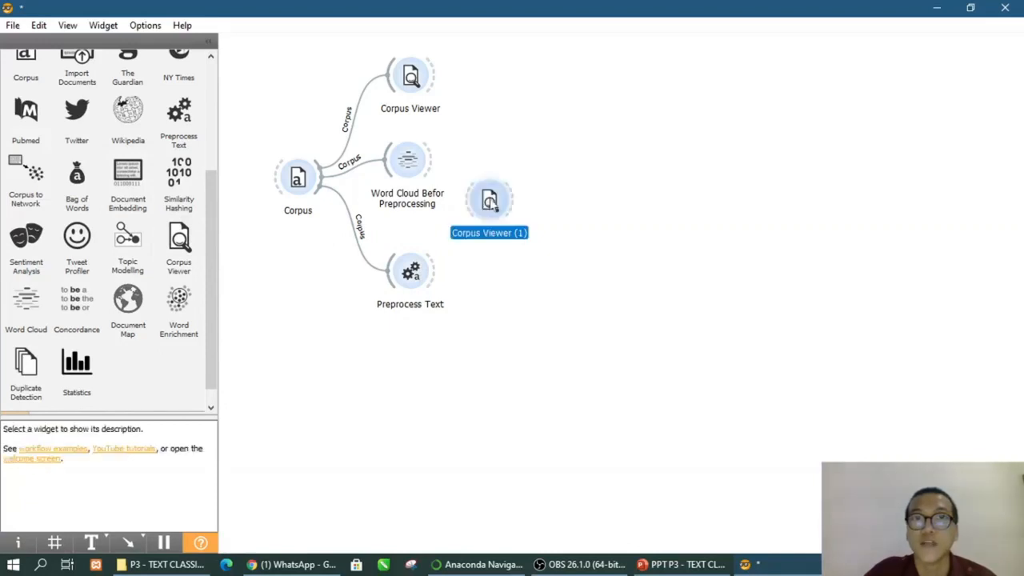
left_click(528, 270)
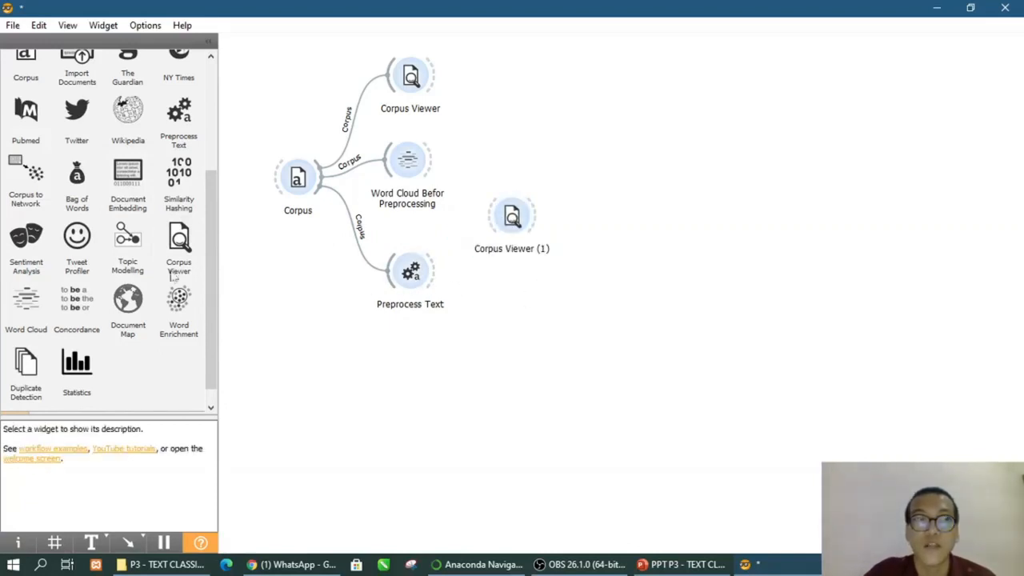
left_click(33, 308)
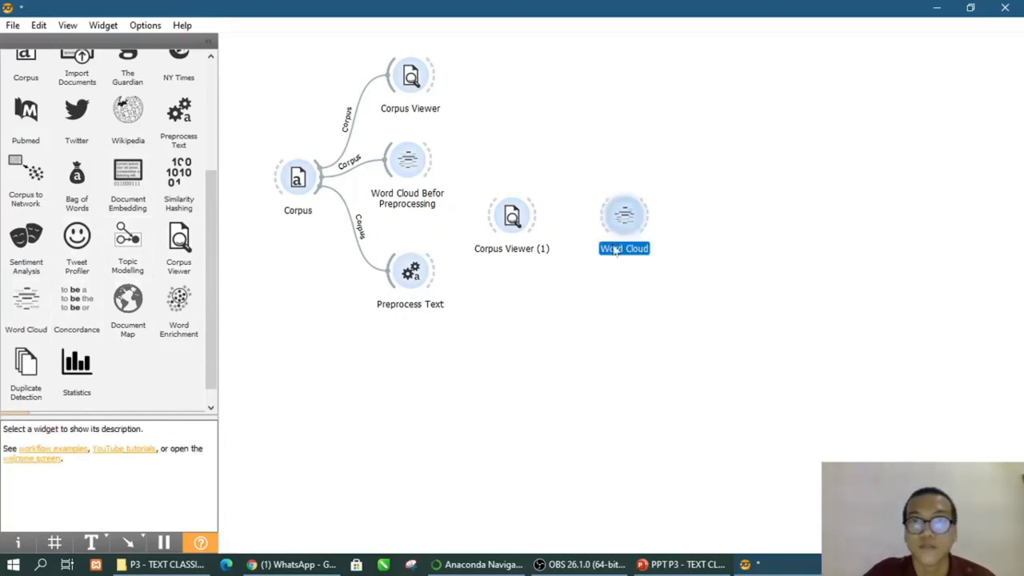
left_click_drag(613, 225, 498, 304)
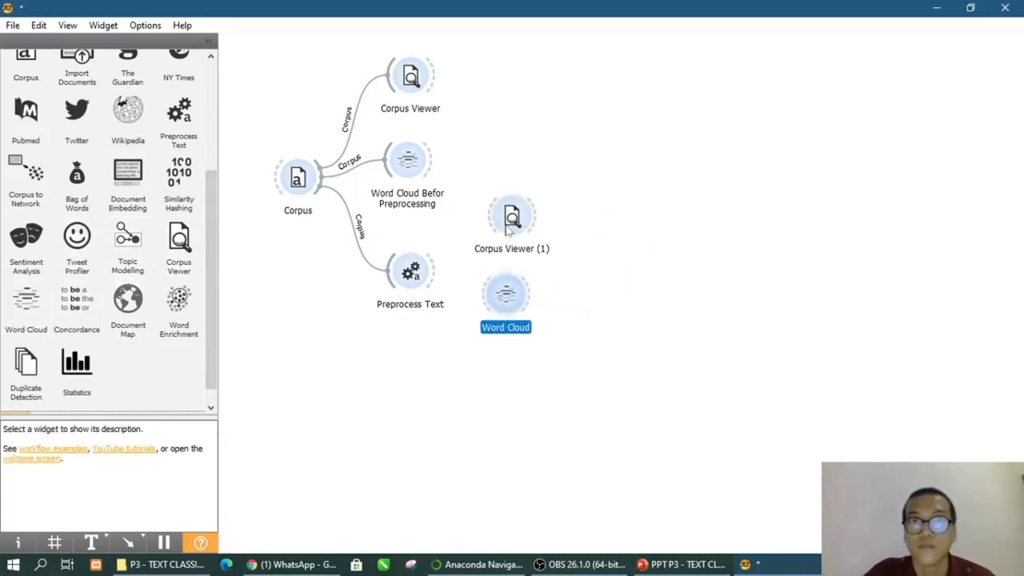
left_click_drag(510, 218, 503, 172)
left_click_drag(512, 308, 516, 277)
left_click_drag(505, 183, 520, 85)
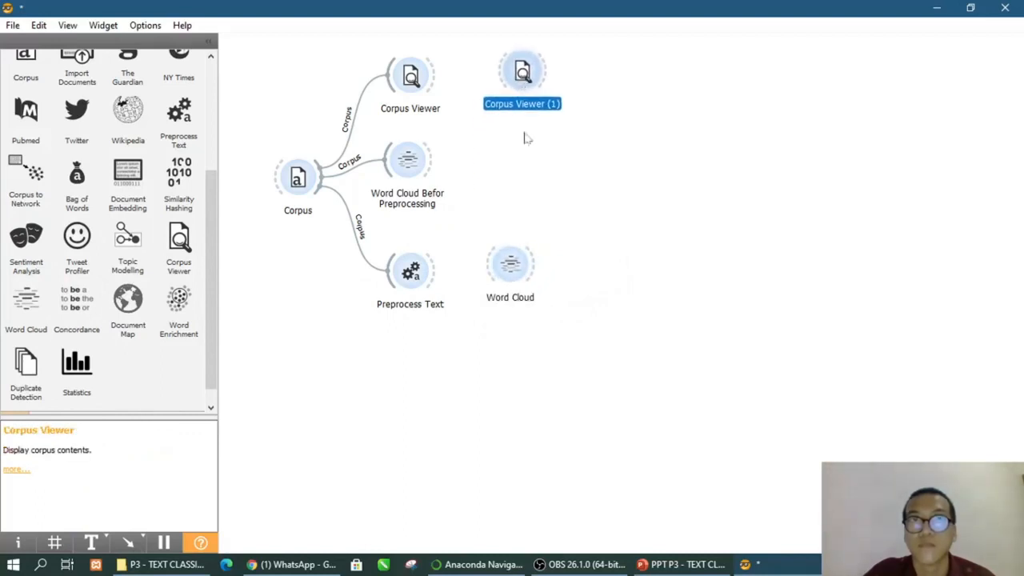
left_click_drag(518, 270, 535, 178)
left_click(586, 263)
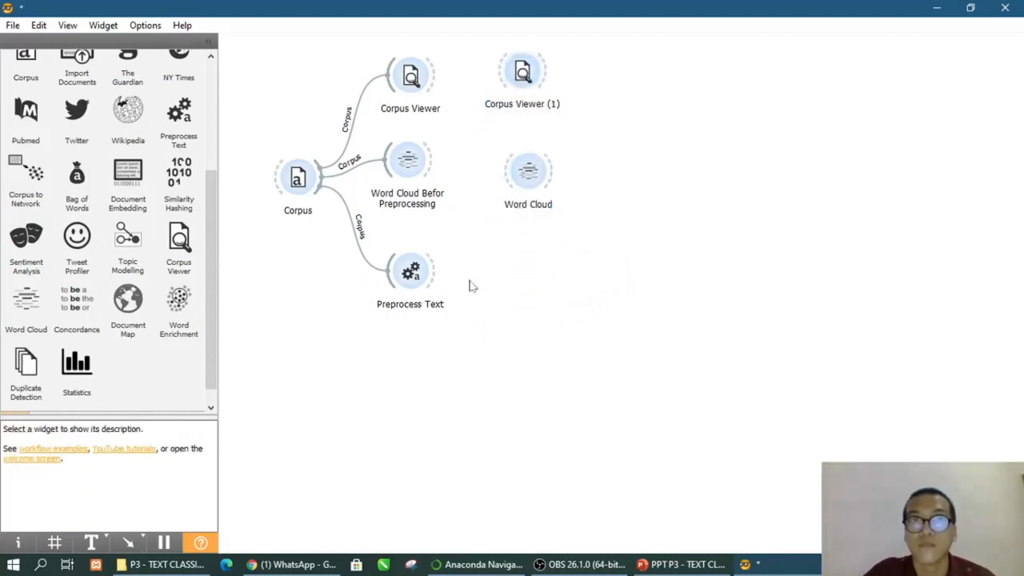
Link the Preprocess Text output to both the second Corpus Viewer and the new Word Cloud
mouse_move(435, 273)
left_mouse_down()
mouse_move(484, 177)
mouse_move(501, 73)
left_mouse_up()
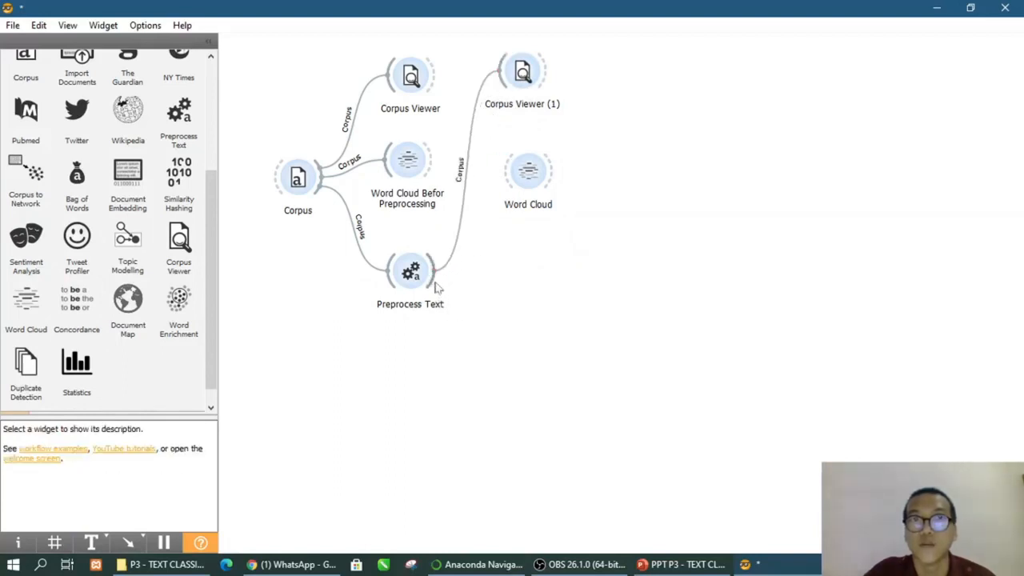
left_click_drag(434, 274, 507, 184)
left_click(523, 178)
left_click(560, 140)
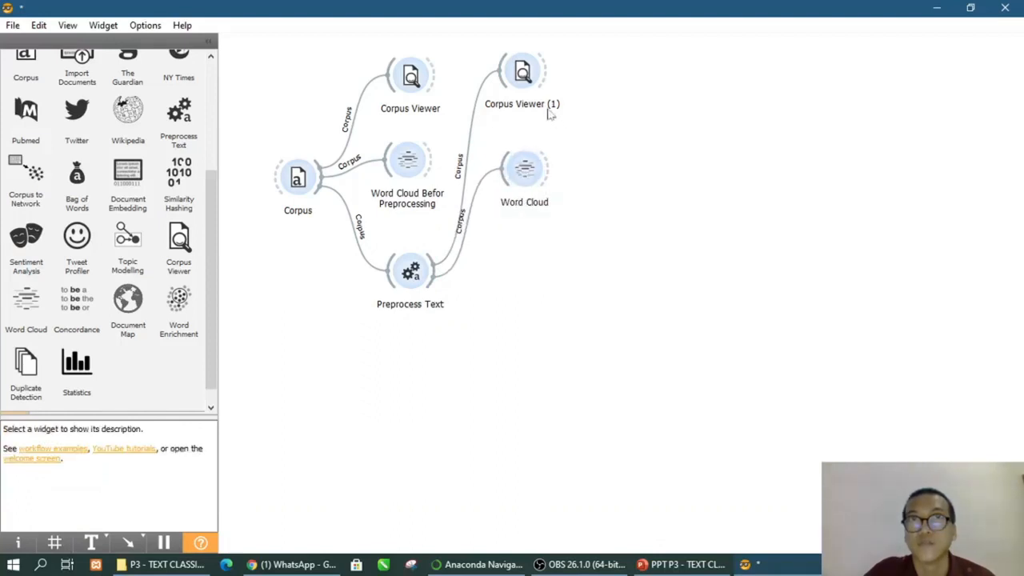
Open the second Corpus Viewer and examine the preprocessing info and the content of the first tales
double_click(522, 74)
left_click(470, 143)
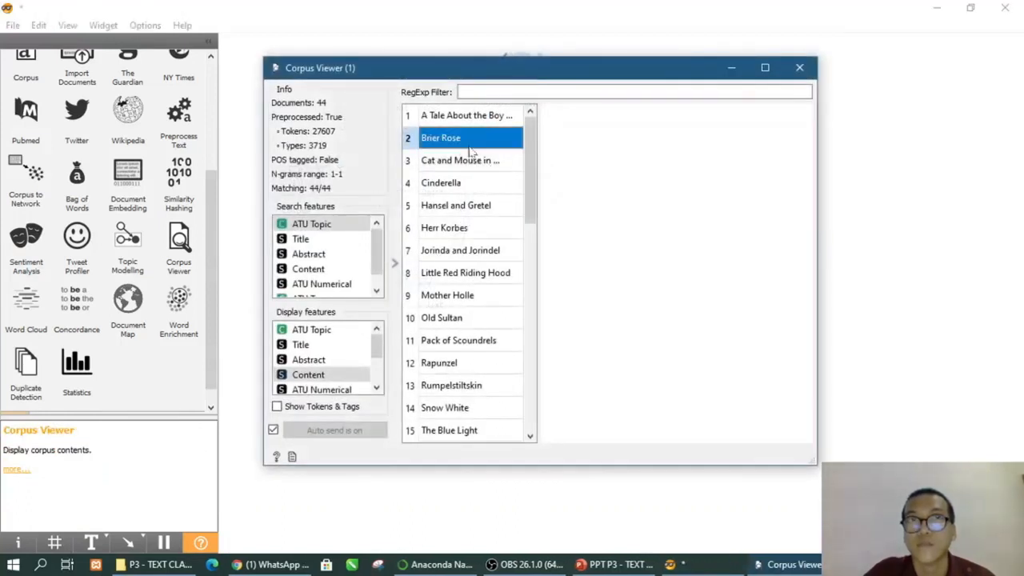
left_click(452, 117)
scroll(451, 194, "down", 5)
scroll(454, 210, "up", 5)
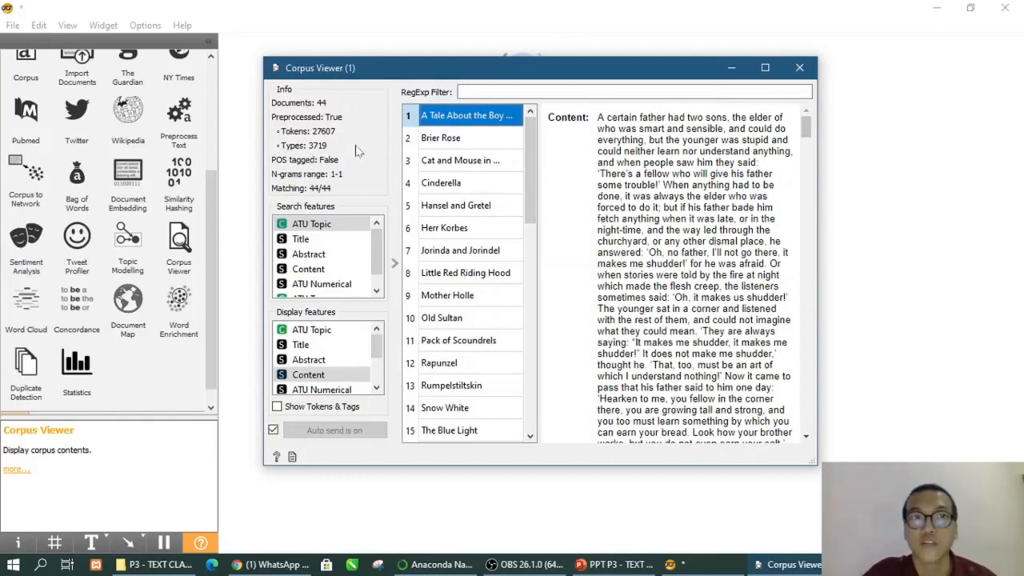
left_click(438, 142)
left_click(457, 117)
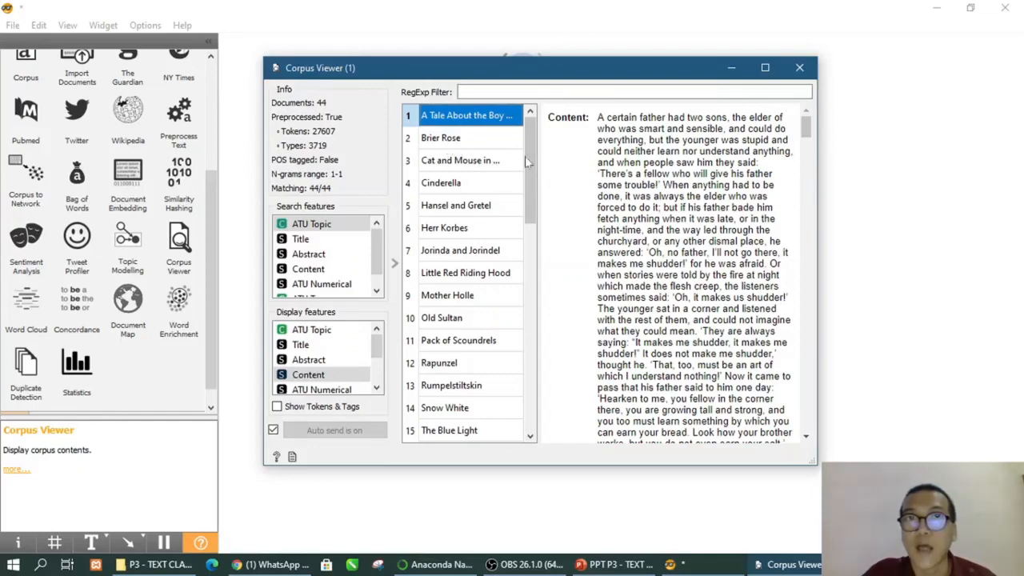
scroll(525, 156, "down", 3)
scroll(524, 156, "up", 3)
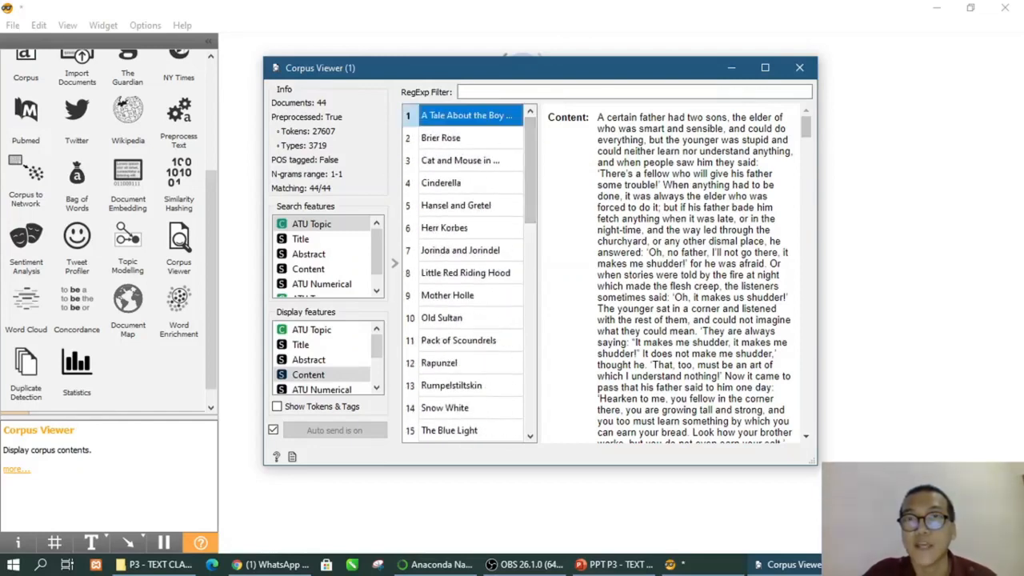
scroll(695, 272, "down", 3)
scroll(695, 272, "up", 3)
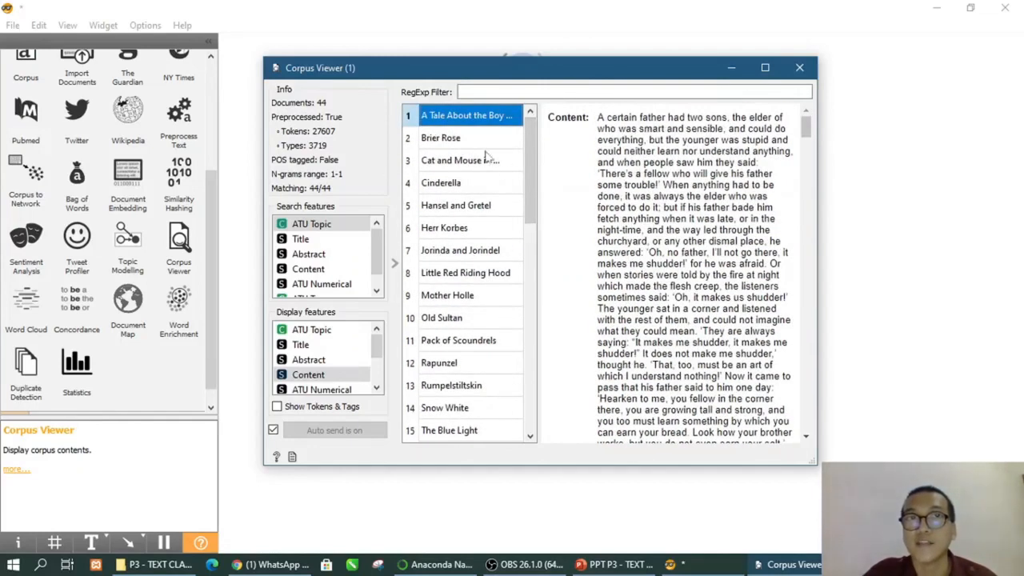
left_click(462, 141)
left_click(470, 117)
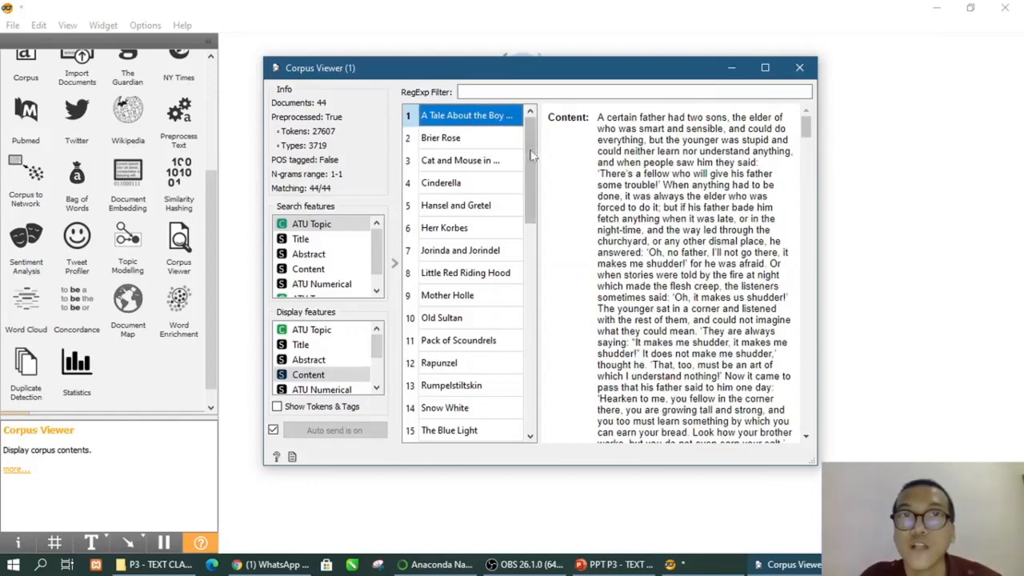
Slightly widen the document list, look through it to the last tale, select that one, and close the viewer
left_click_drag(537, 152, 550, 182)
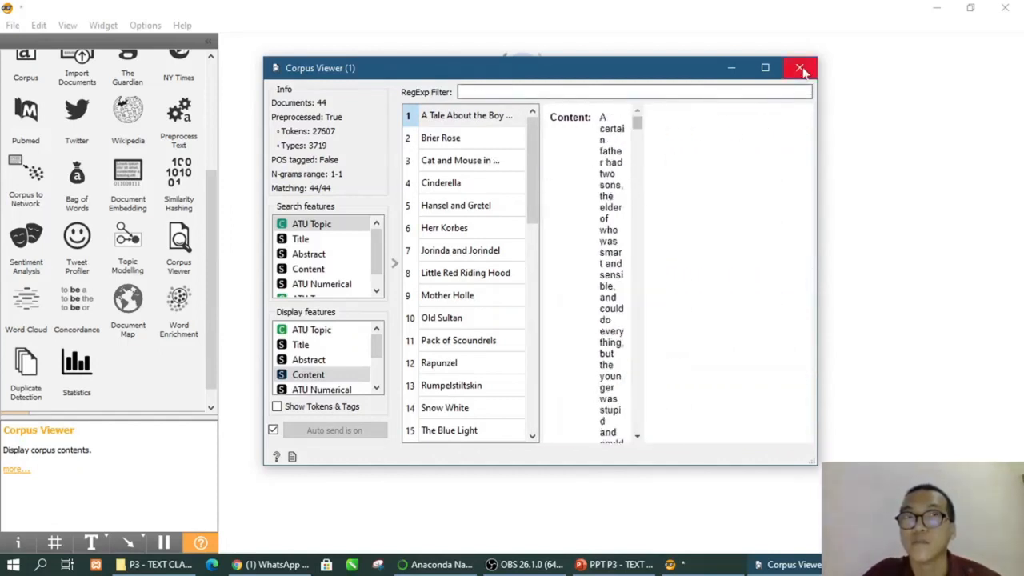
scroll(487, 208, "down", 10)
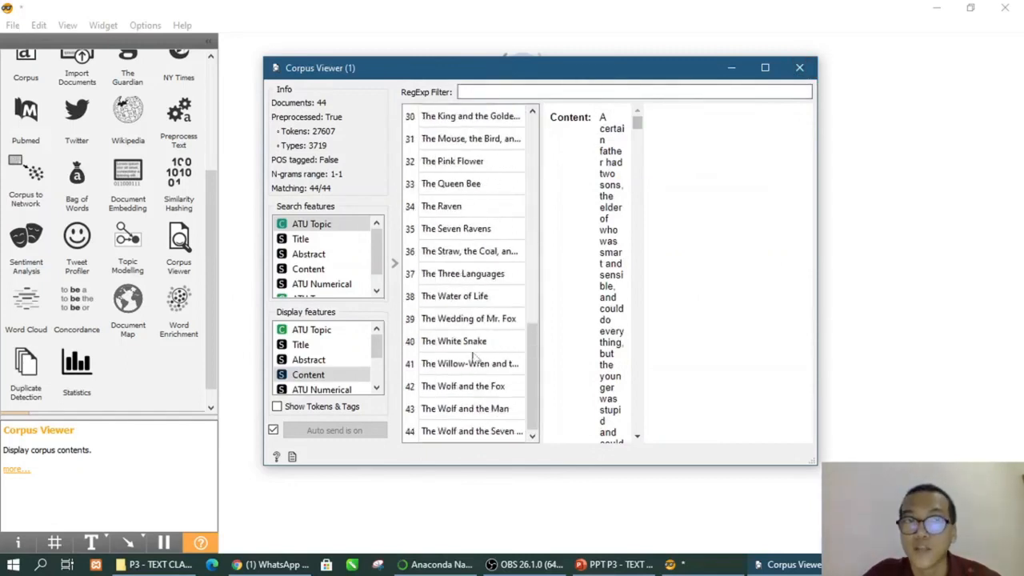
left_click(460, 431)
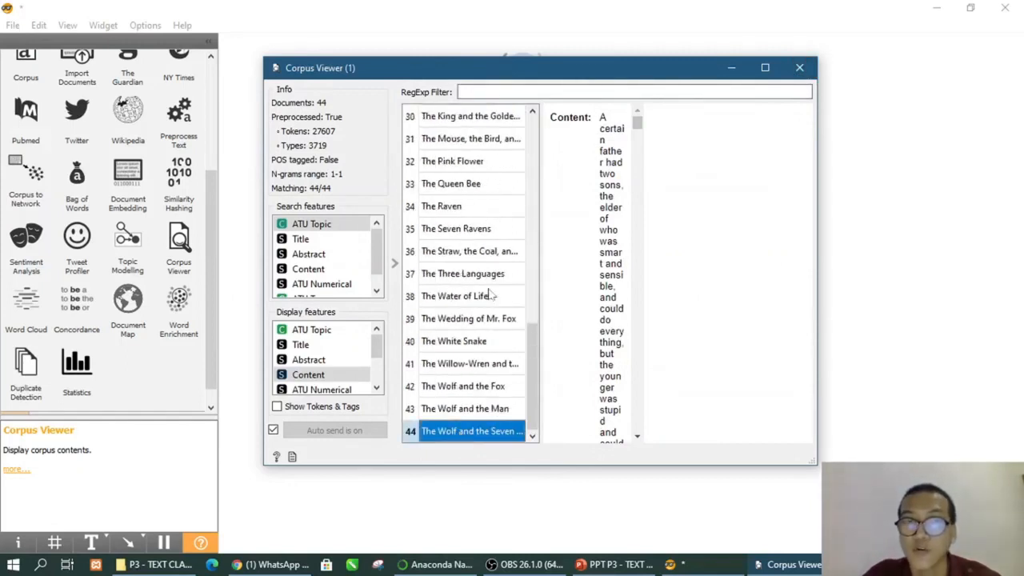
left_click(799, 68)
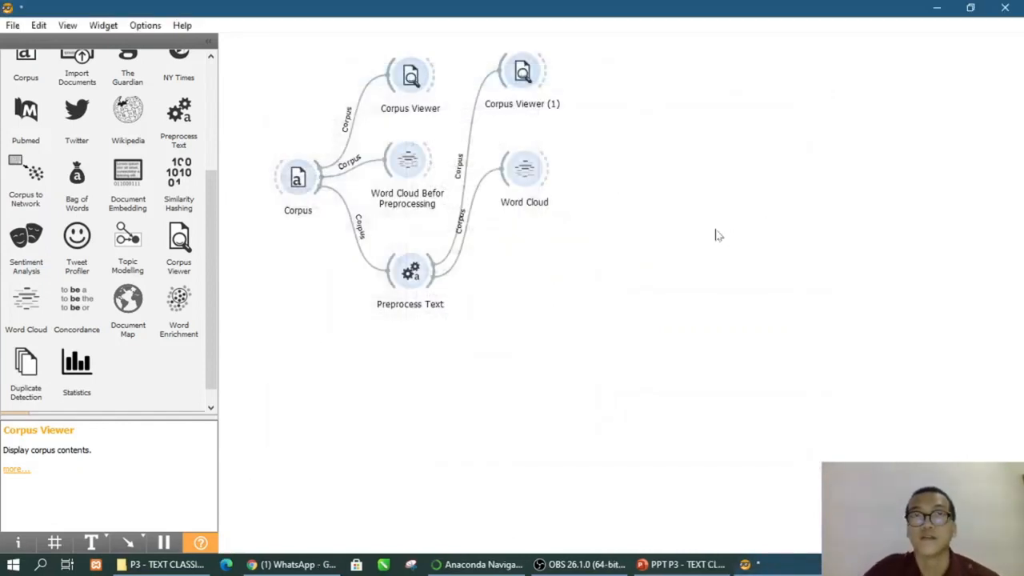
Open the Word Cloud linked to Preprocess Text, set the words tilt to 60°, review the cloud, and close it
left_click(531, 179)
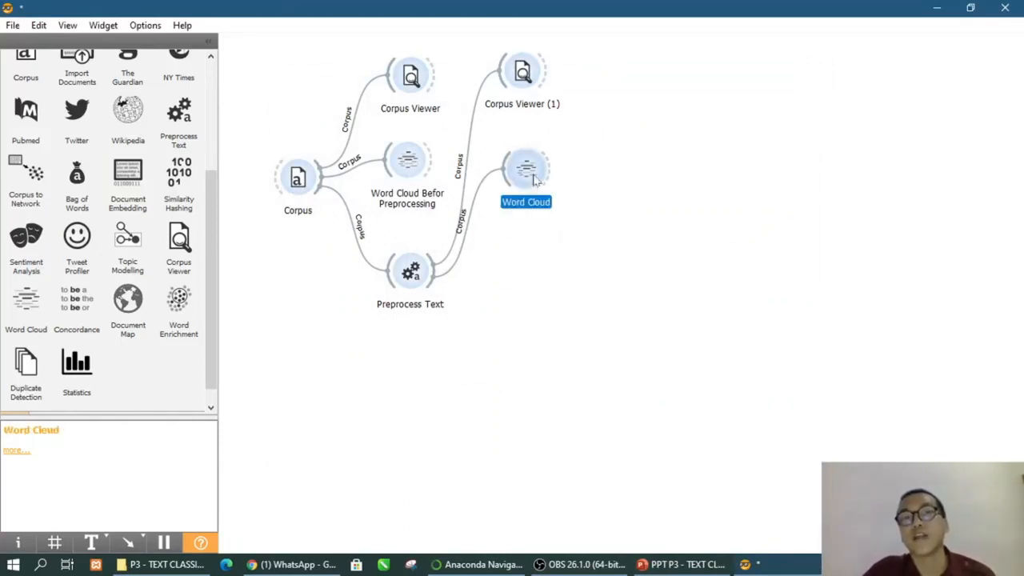
double_click(534, 178)
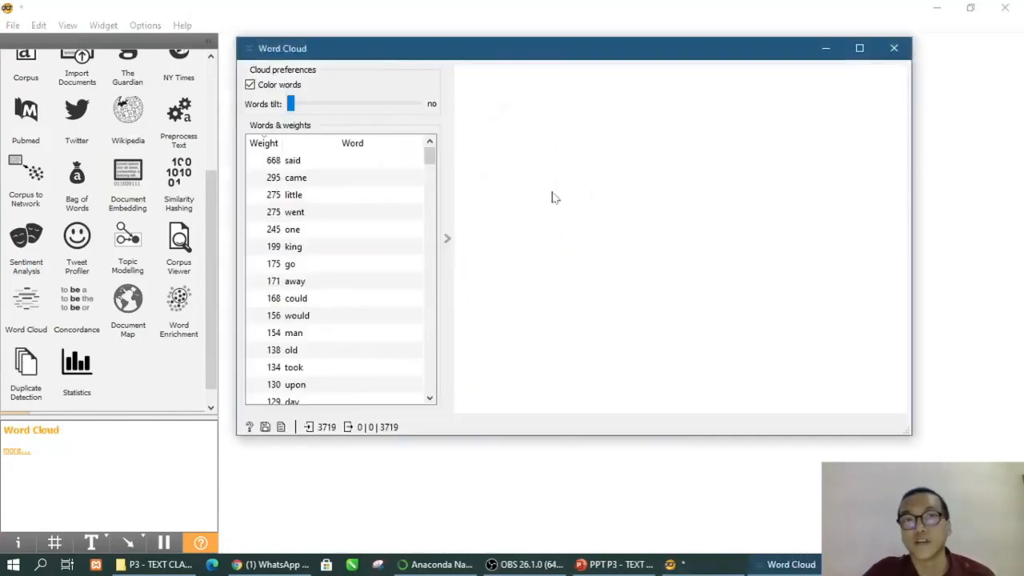
left_click_drag(296, 112, 414, 120)
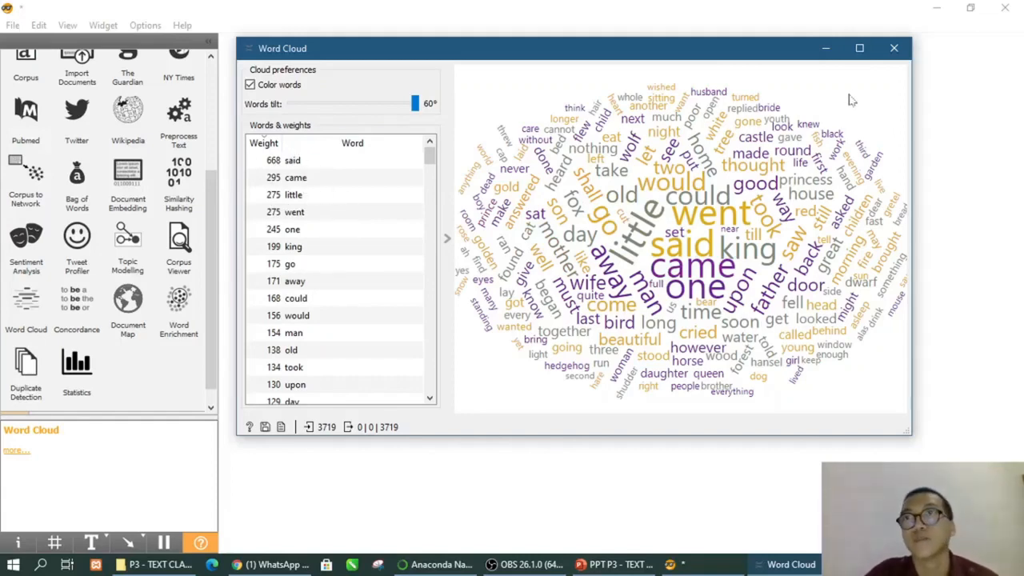
left_click(893, 48)
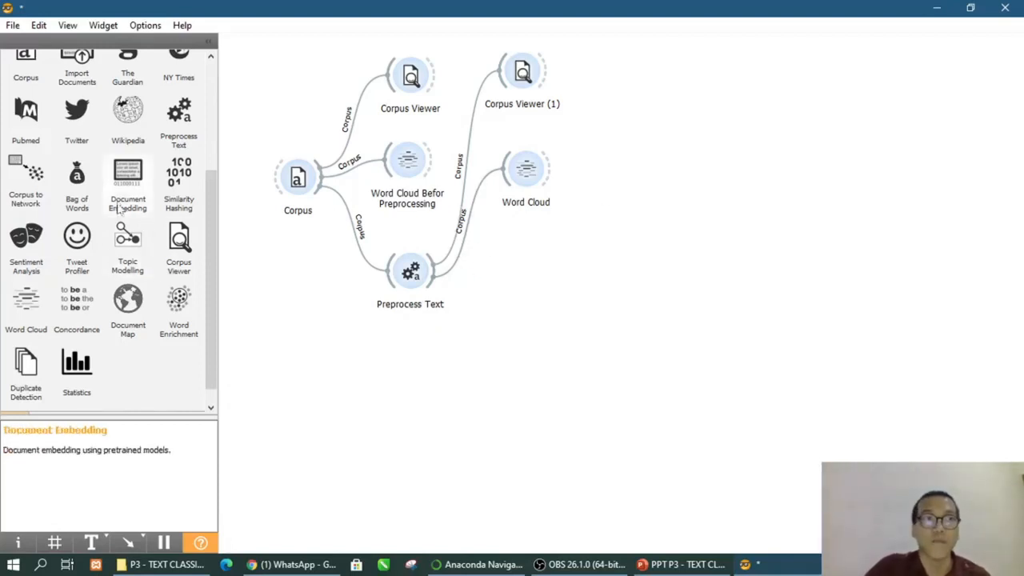
Add a Bag of Words widget below the second Word Cloud and link the Preprocess Text output to it
left_click(79, 185)
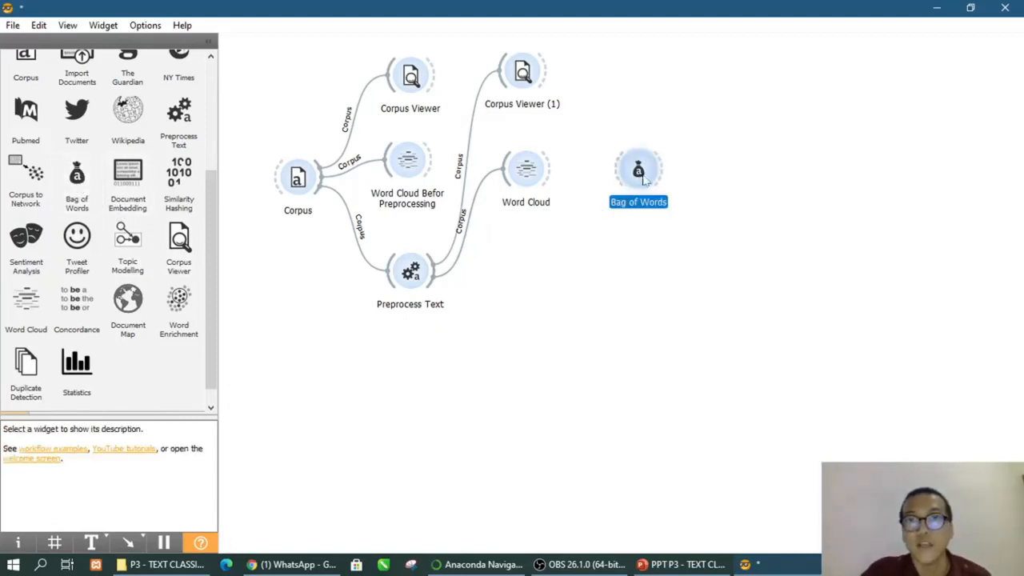
left_click_drag(644, 180, 541, 295)
left_click(639, 281)
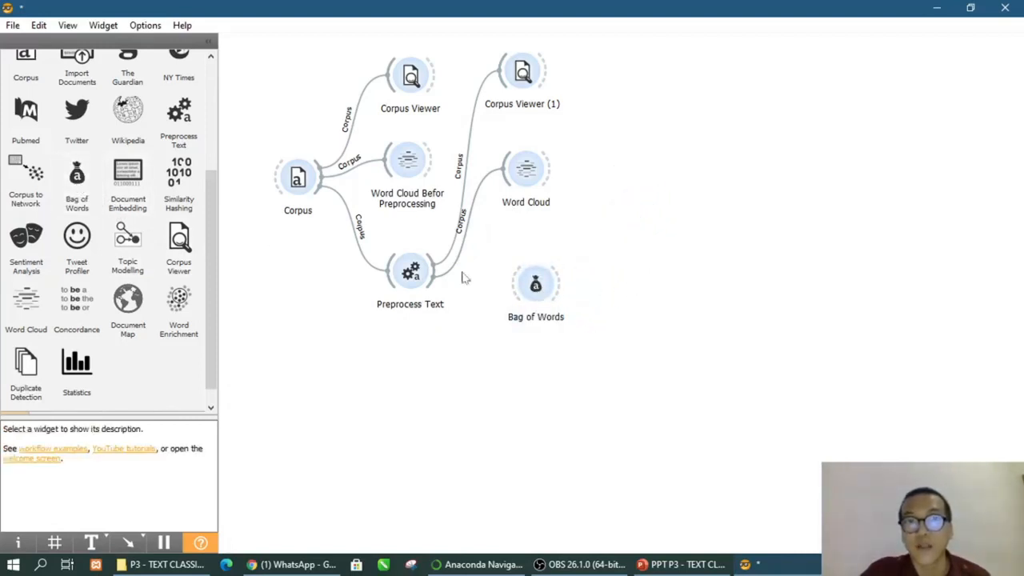
left_click_drag(433, 273, 533, 286)
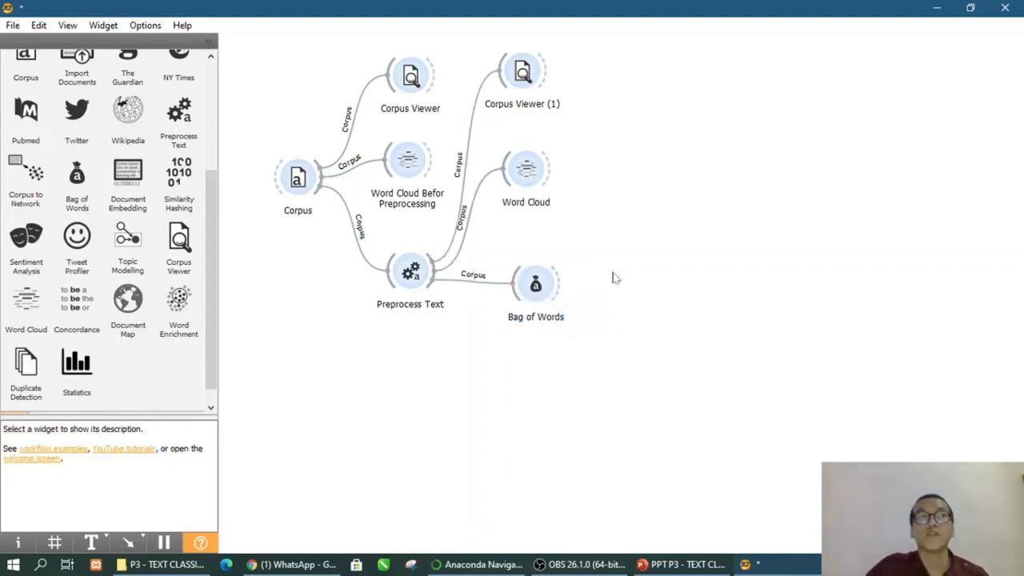
left_click_drag(536, 285, 521, 285)
left_click(605, 273)
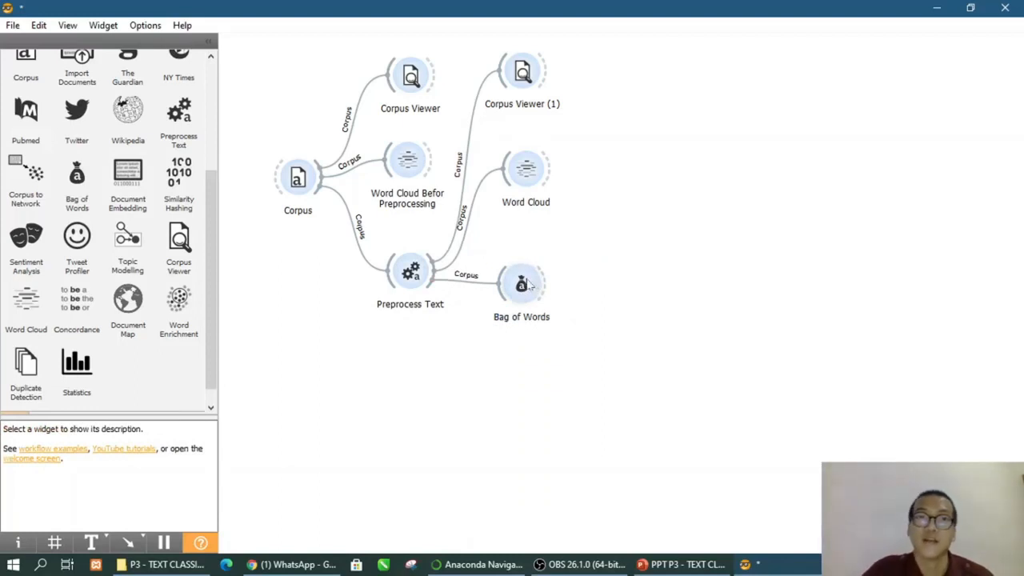
mouse_move(528, 285)
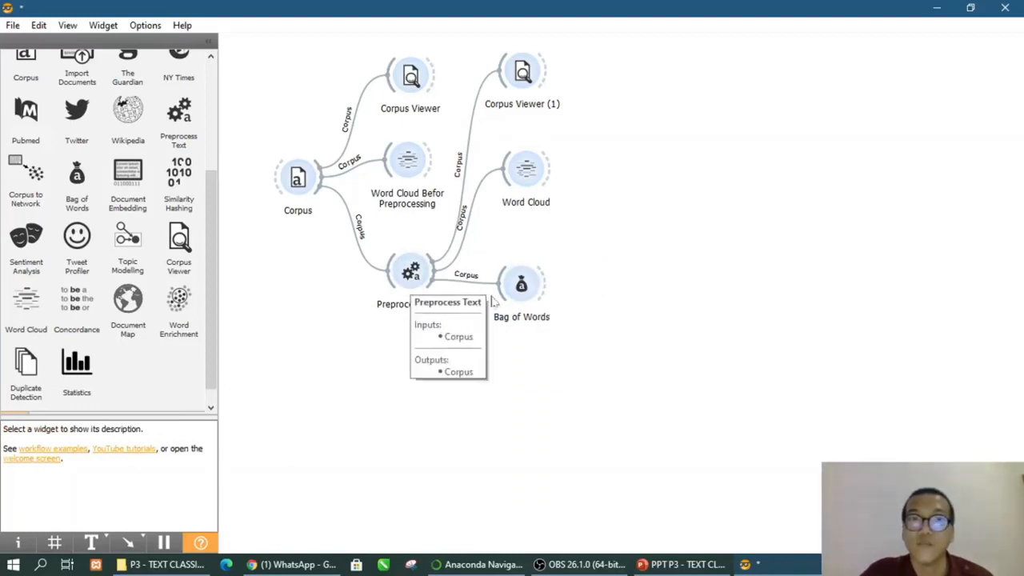
left_click_drag(550, 283, 560, 281)
left_click(562, 282)
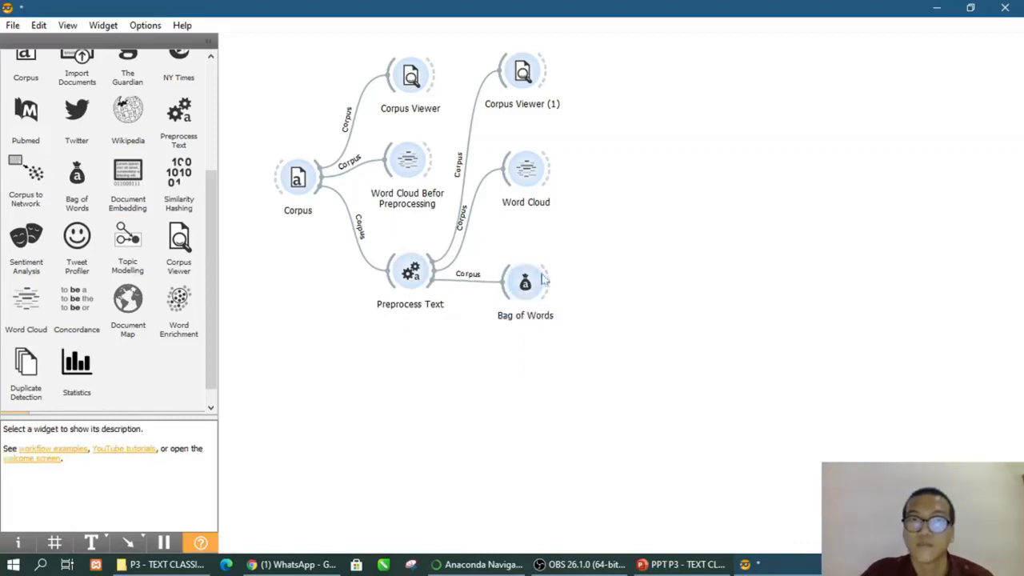
Open the Bag of Words settings, move the window clear of the upper widgets, and review the Term Frequency options, keeping Count
double_click(526, 282)
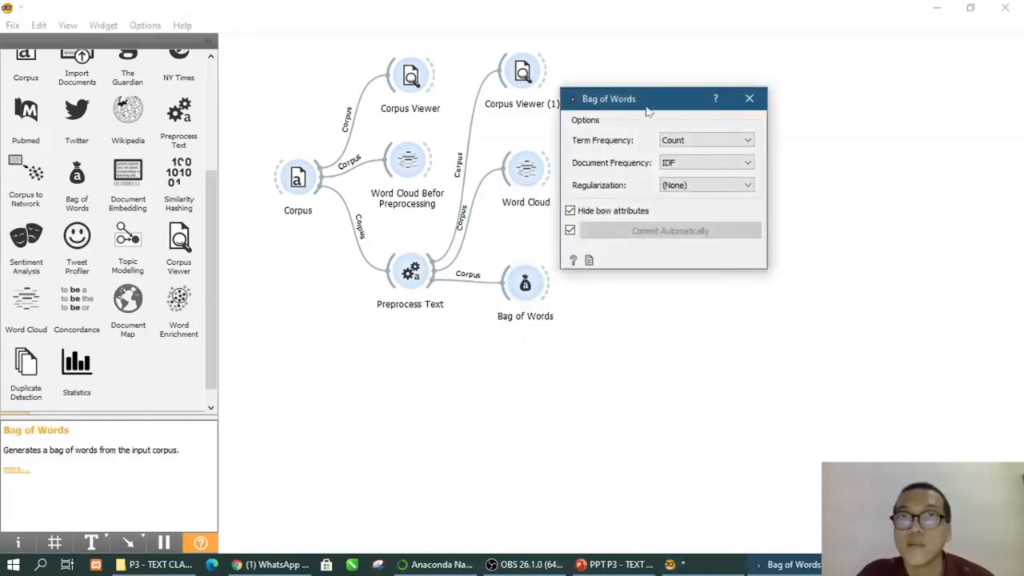
left_click_drag(621, 99, 631, 190)
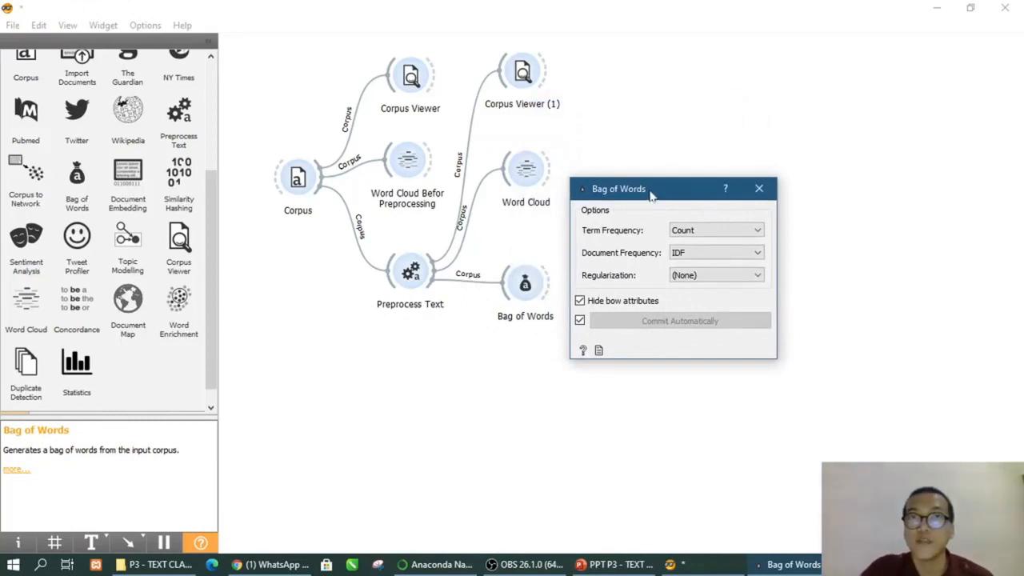
left_click_drag(652, 198, 632, 182)
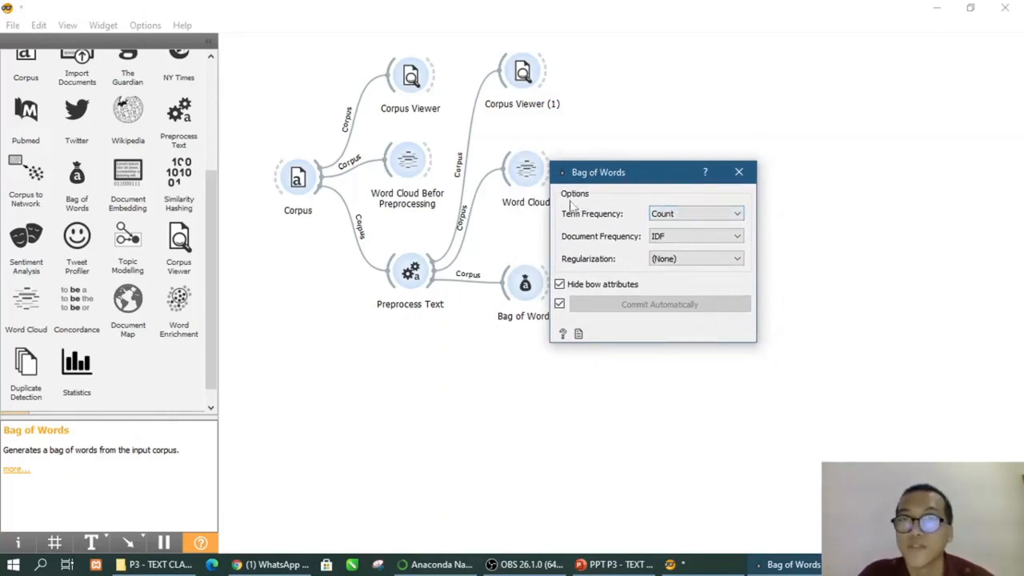
left_click(679, 220)
left_click(678, 220)
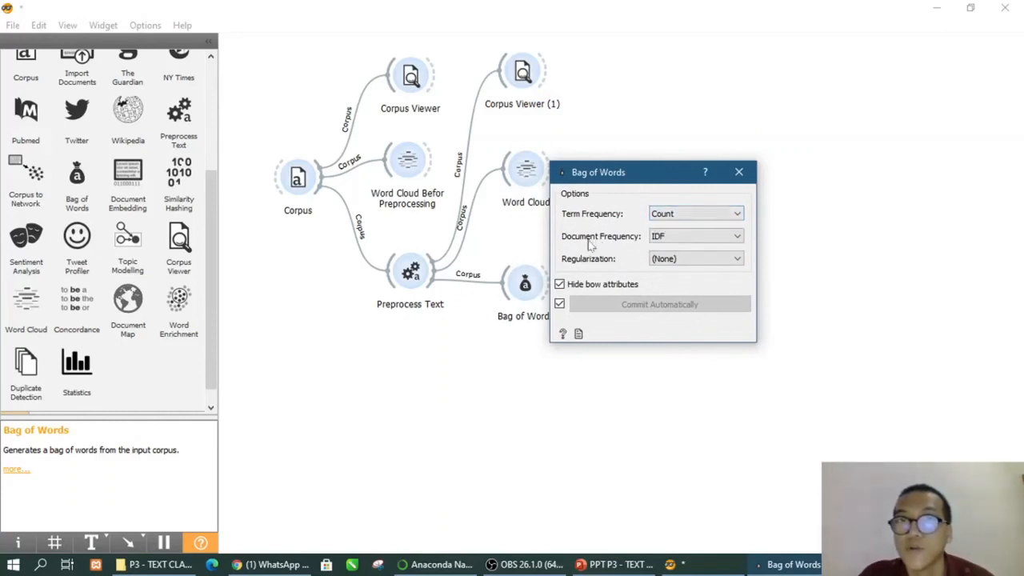
Review the Document Frequency and Regularization options of Bag of Words, keeping IDF and (None), and close its settings
left_click(675, 241)
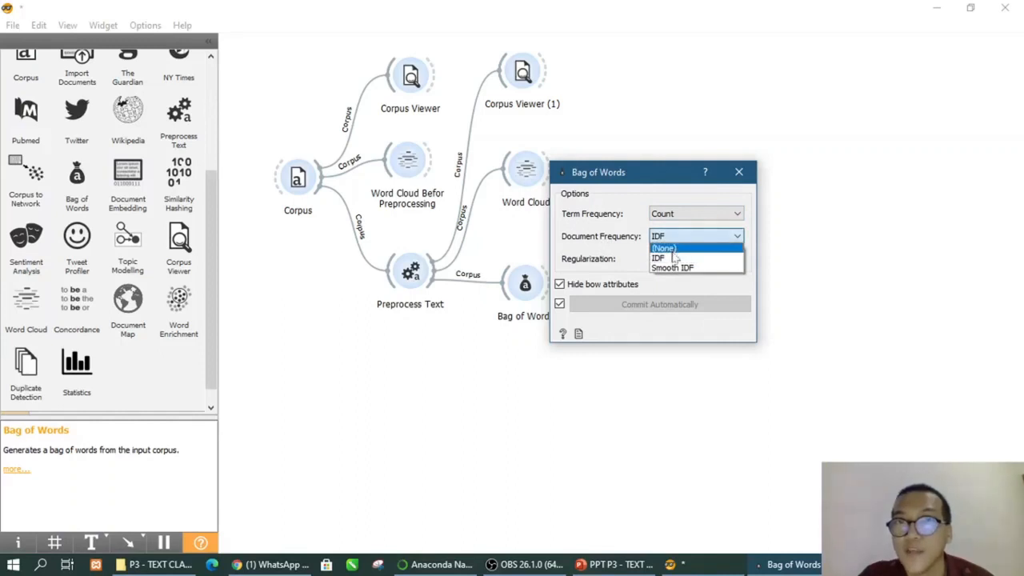
left_click(676, 251)
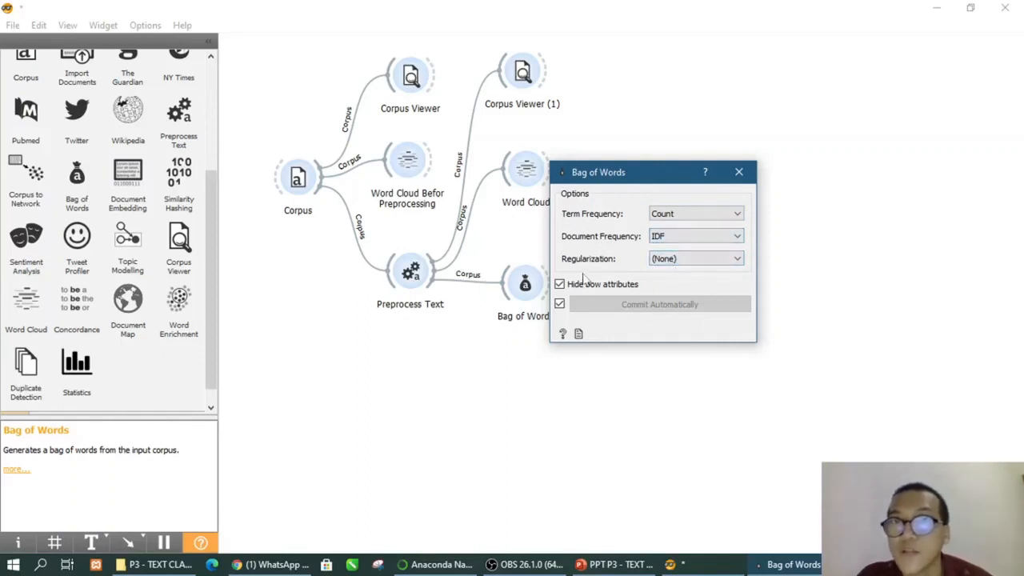
left_click(686, 262)
left_click(685, 266)
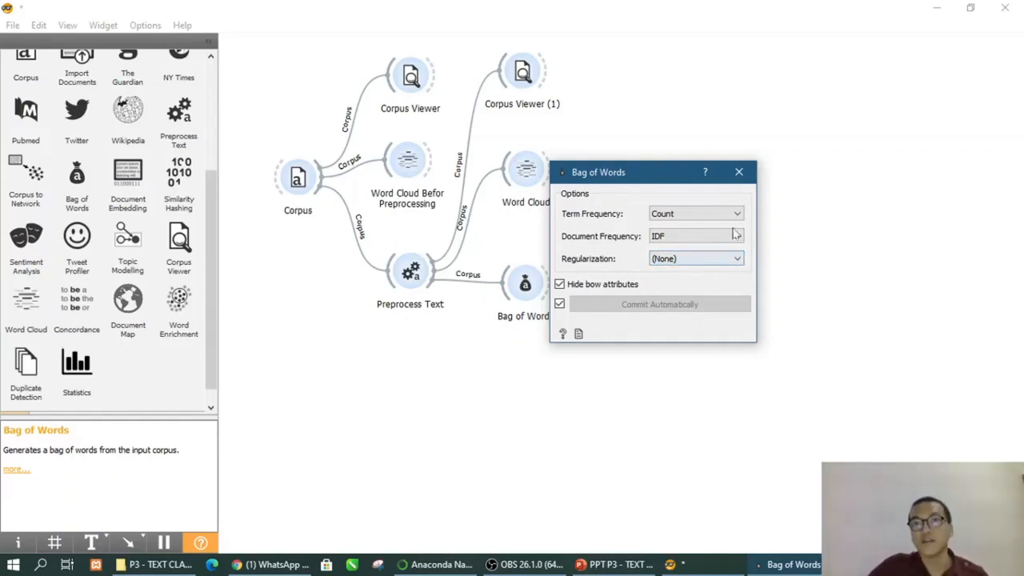
mouse_move(601, 178)
left_mouse_down()
mouse_move(636, 174)
mouse_move(615, 173)
left_mouse_up()
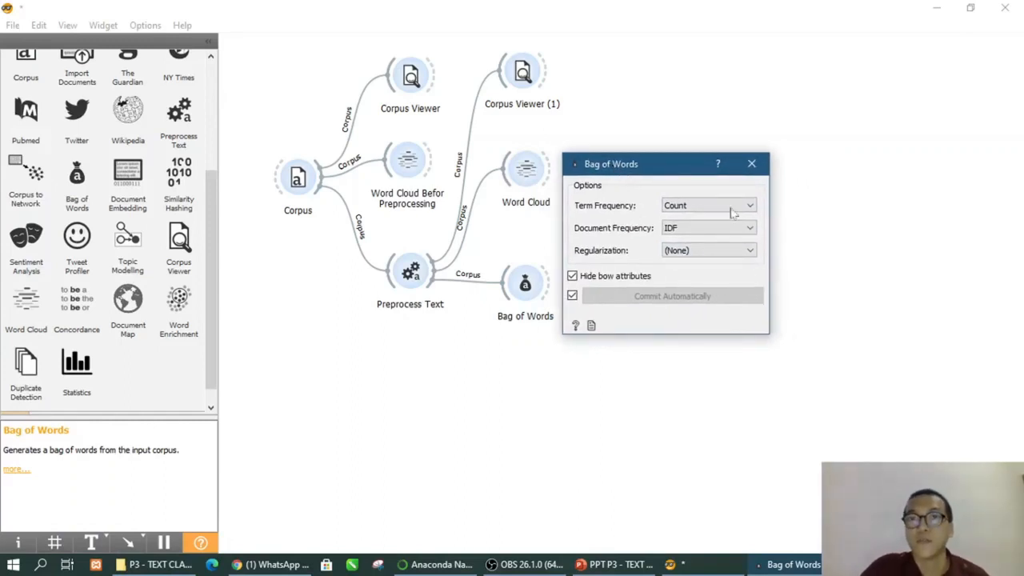
left_click(751, 165)
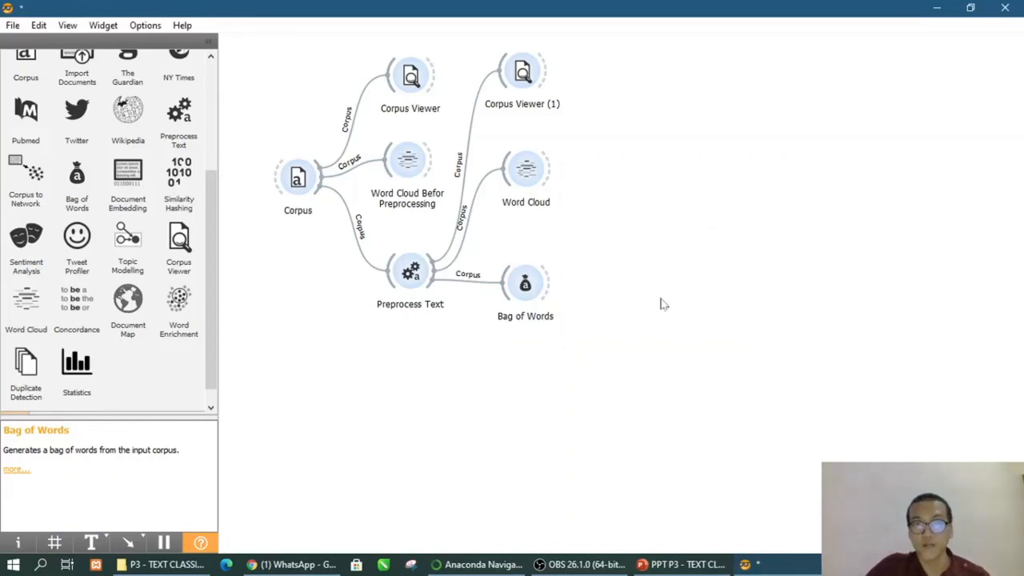
Add a Logistic Regression model widget to the canvas, to the right of Bag of Words
scroll(68, 170, "up", 5)
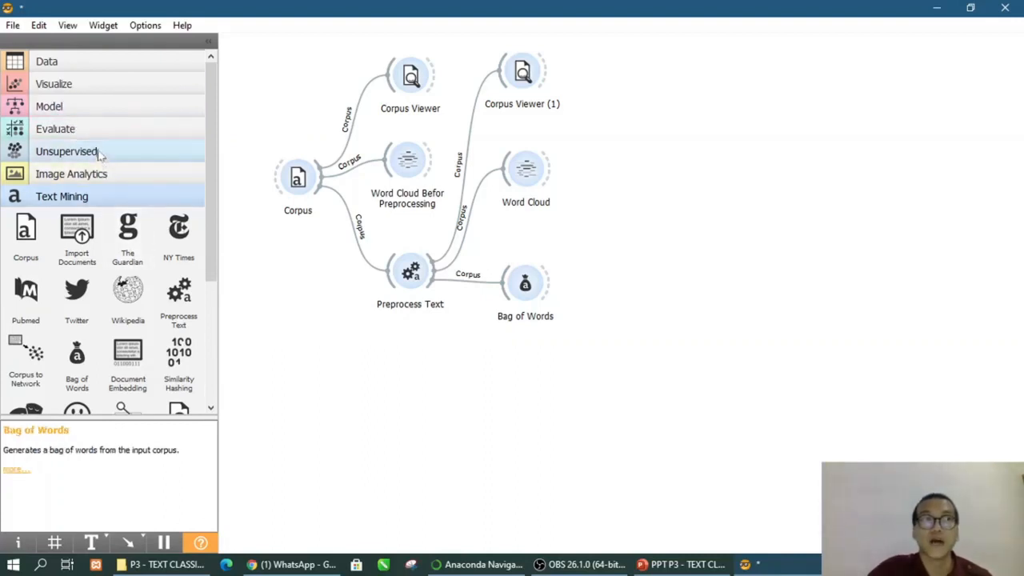
left_click(64, 114)
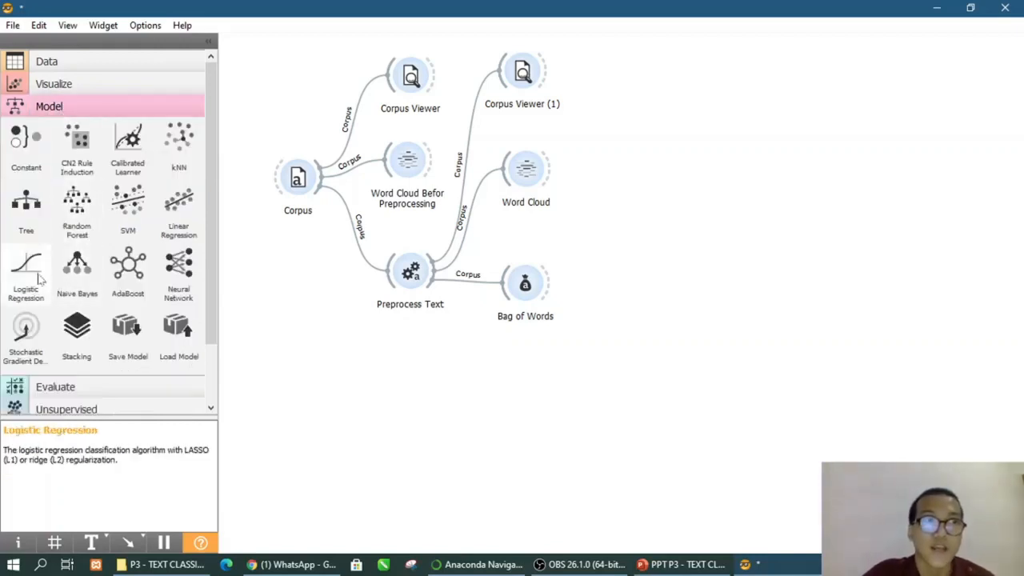
left_click_drag(36, 276, 634, 300)
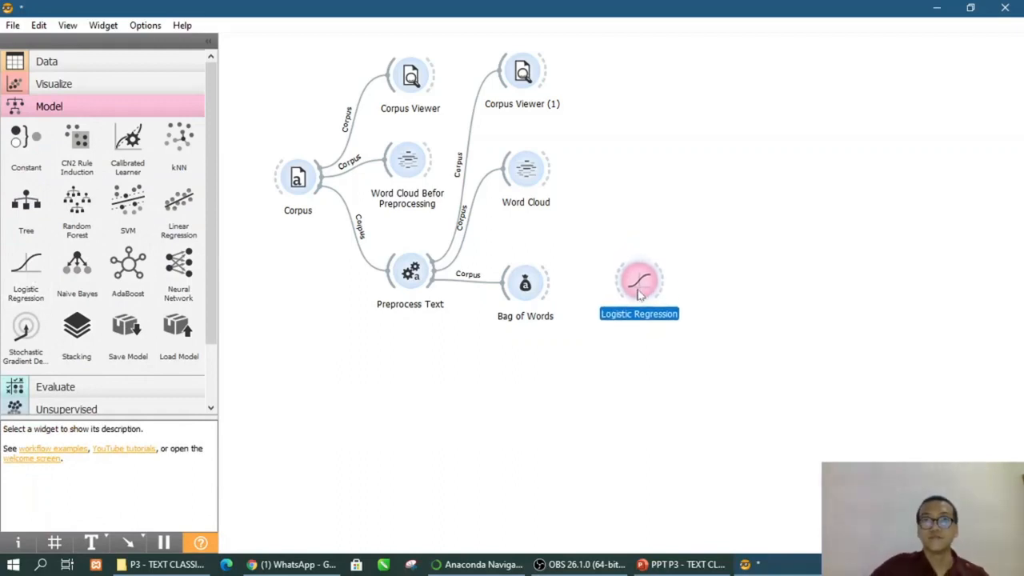
left_click(686, 310)
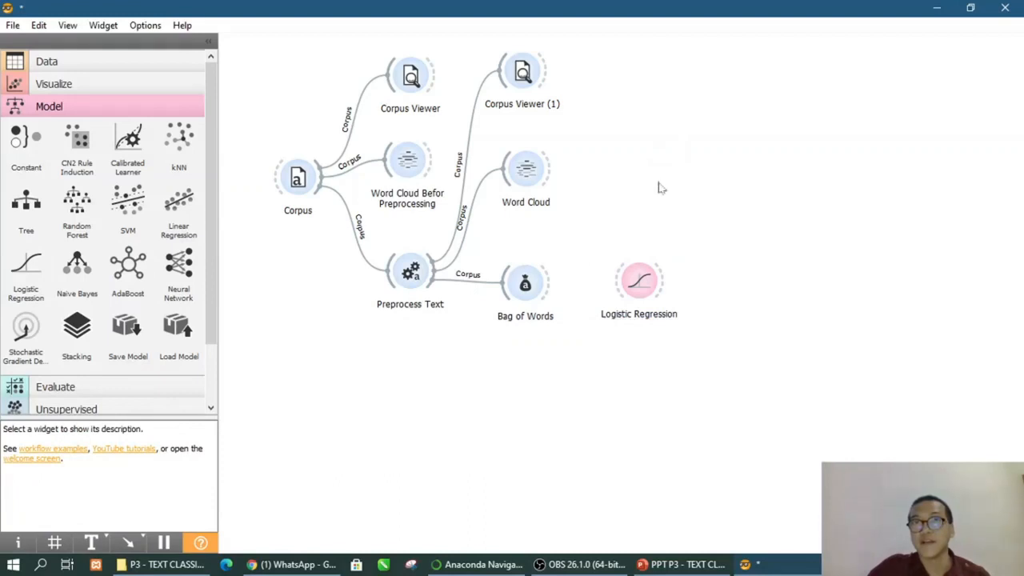
Add a second Logistic Regression widget above the first through a widget search for "logis", and delete that duplicate
right_click(675, 153)
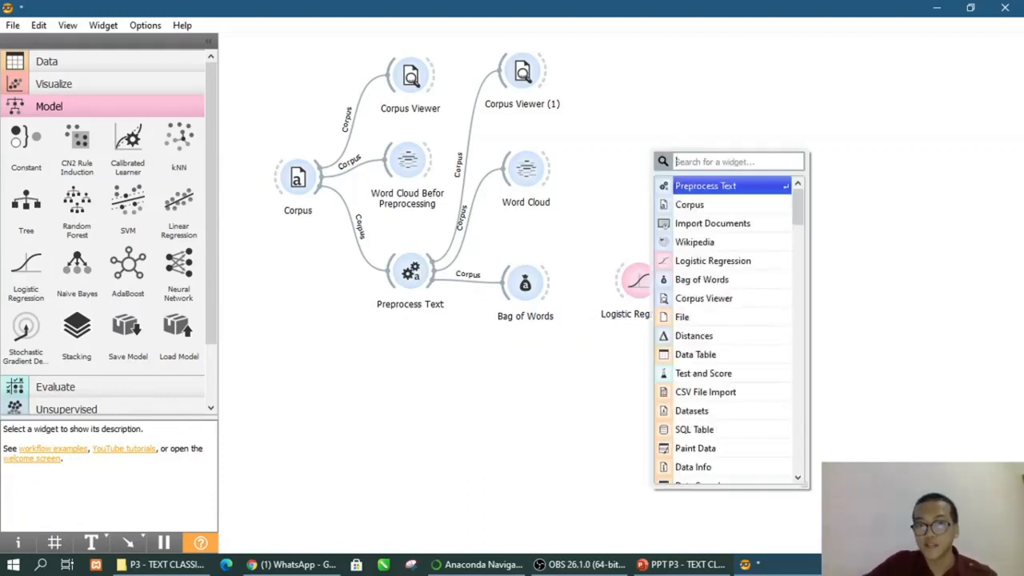
type("logic")
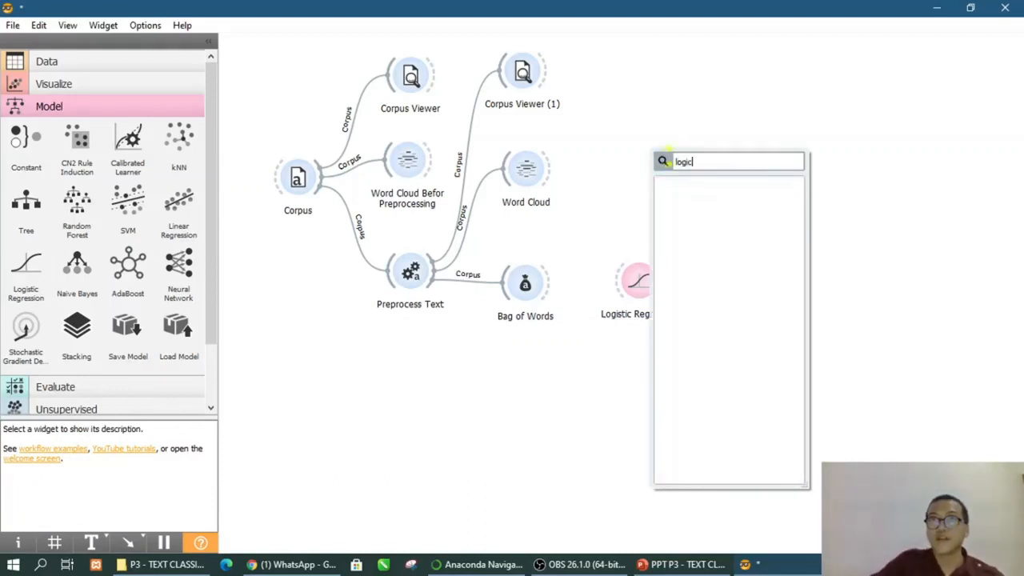
key("BackSpace")
type("s")
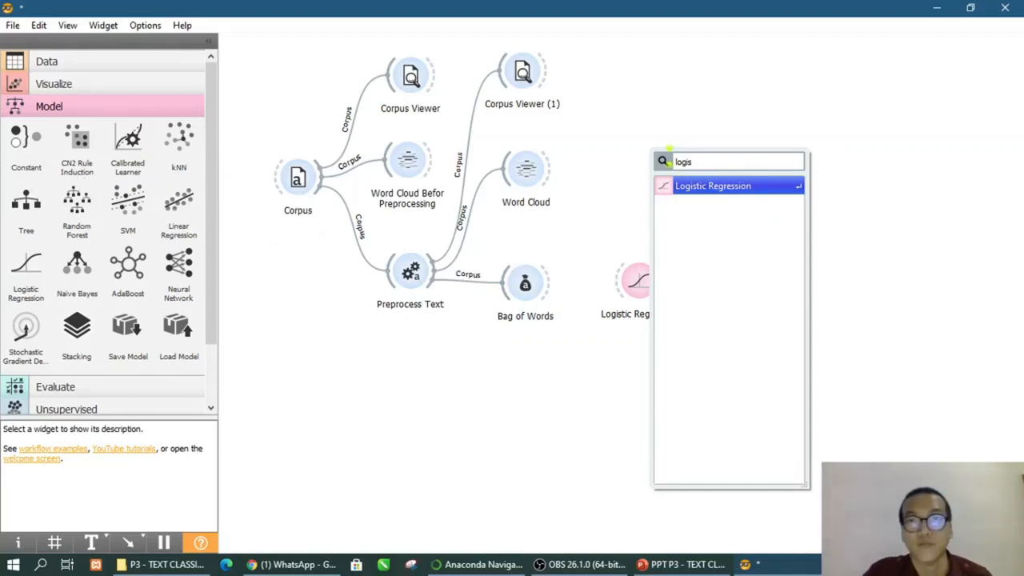
left_click(717, 187)
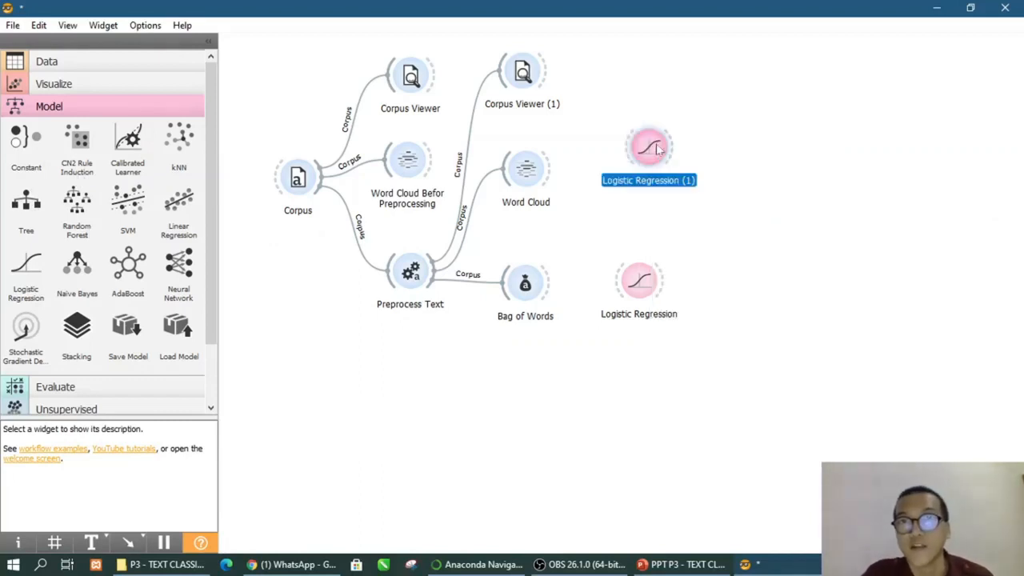
key("Delete")
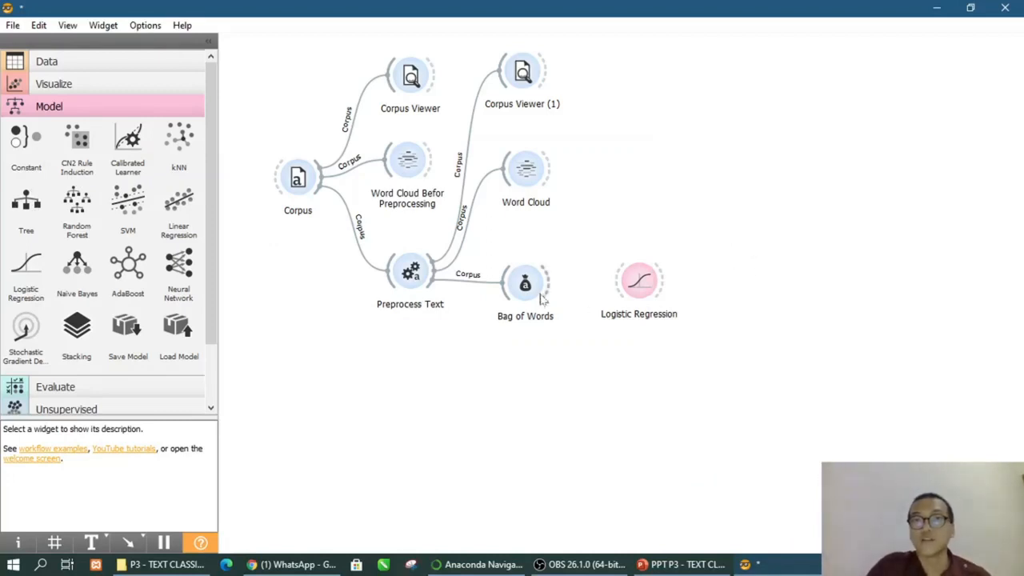
Link the Bag of Words output to Logistic Regression and review the model's settings, keeping Ridge (L2) regularization
left_click_drag(546, 293, 615, 281)
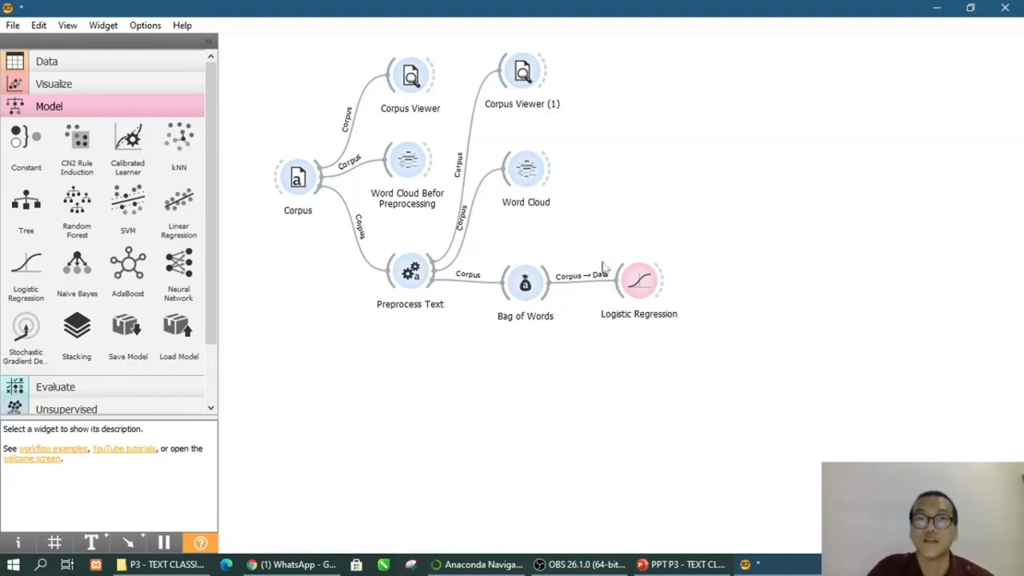
double_click(648, 290)
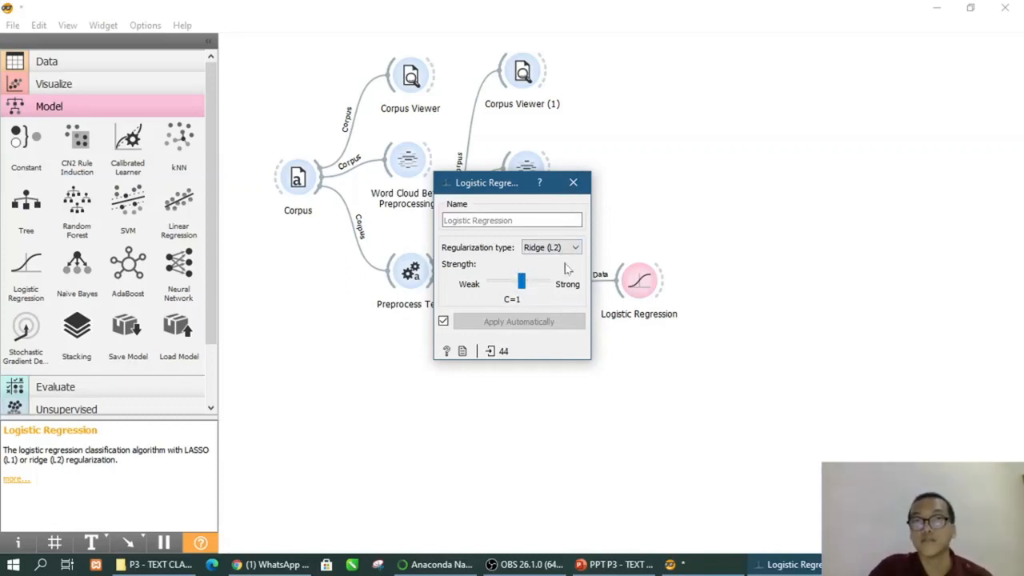
left_click(587, 183)
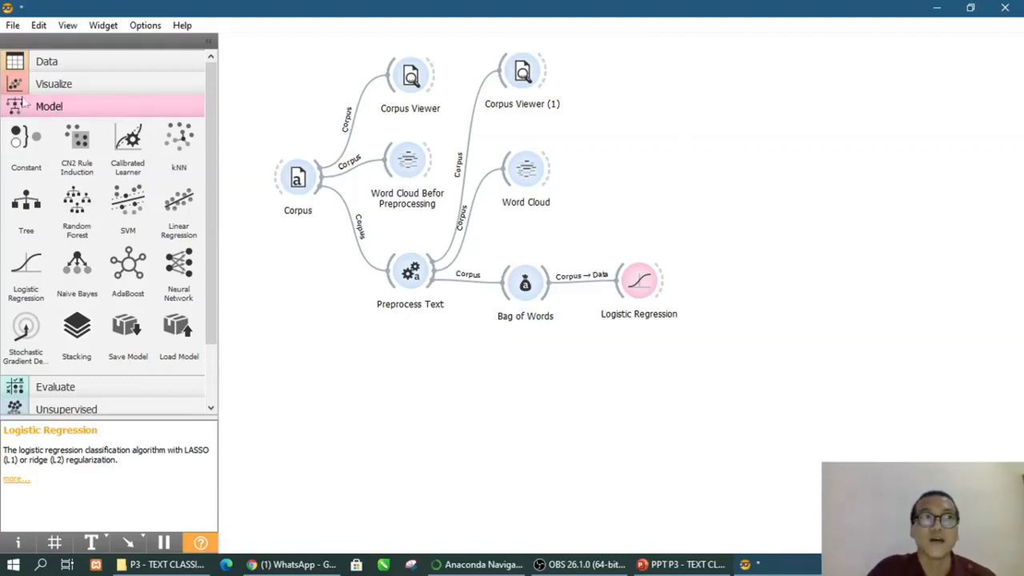
Add a Nomogram widget above and to the right of Logistic Regression and link the Logistic Regression output to it
left_click(40, 85)
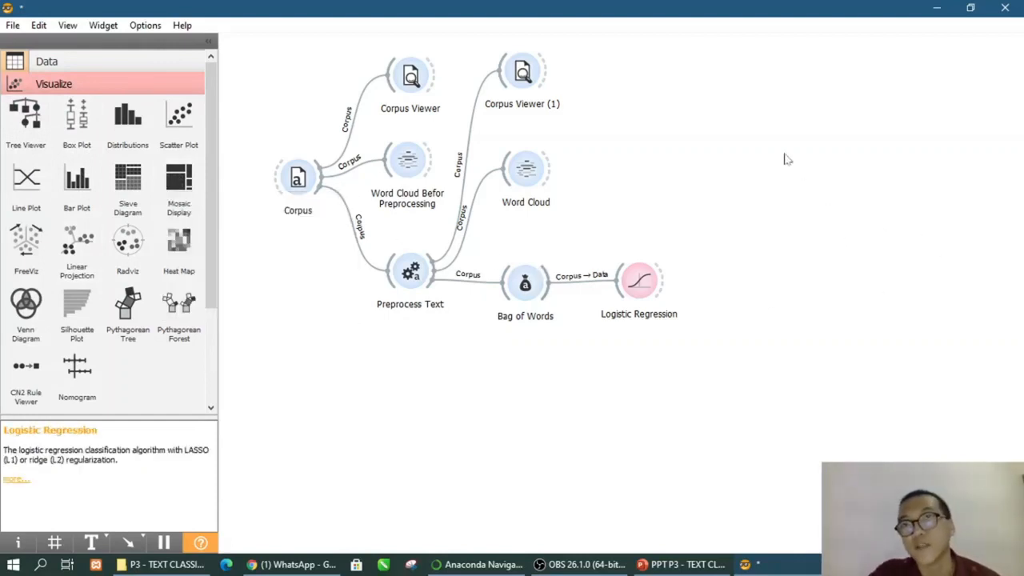
right_click(722, 140)
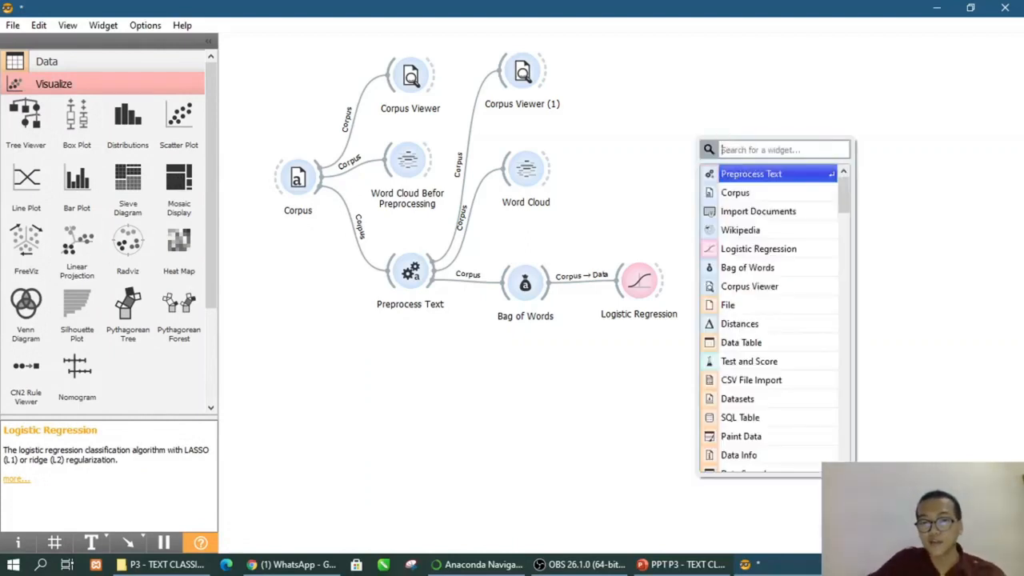
type("nomo")
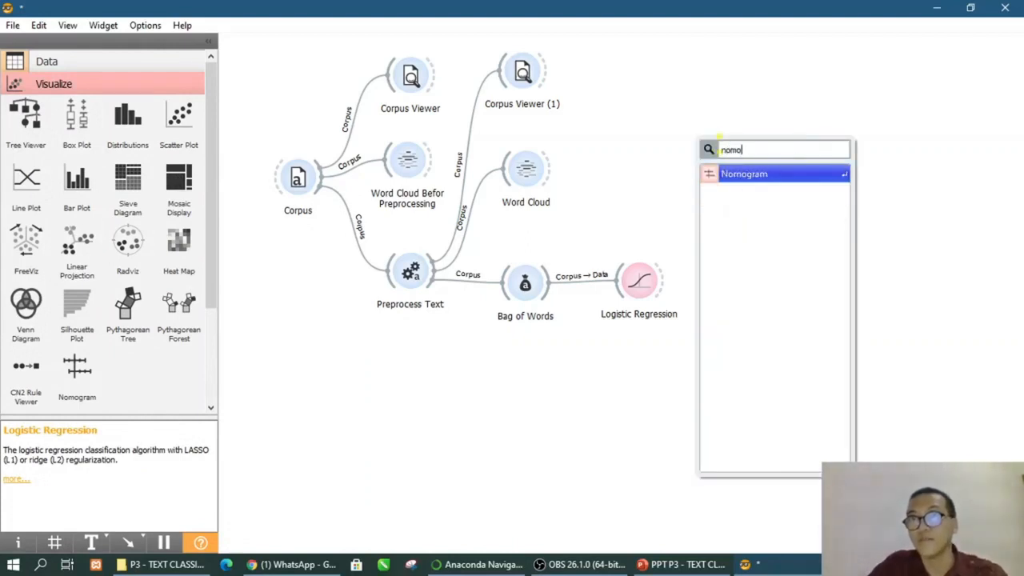
left_click(748, 175)
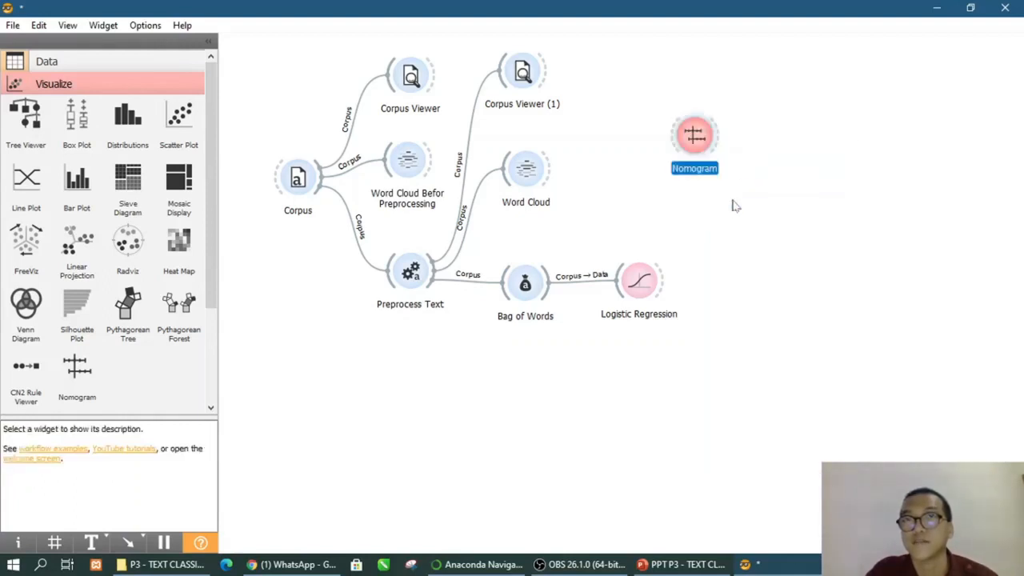
left_click(729, 291)
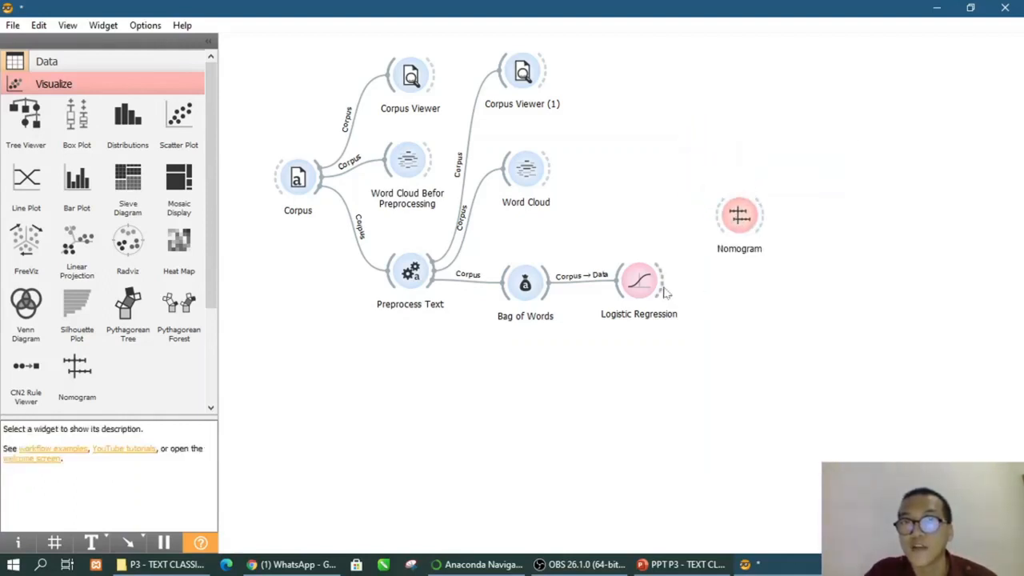
left_click_drag(662, 288, 736, 214)
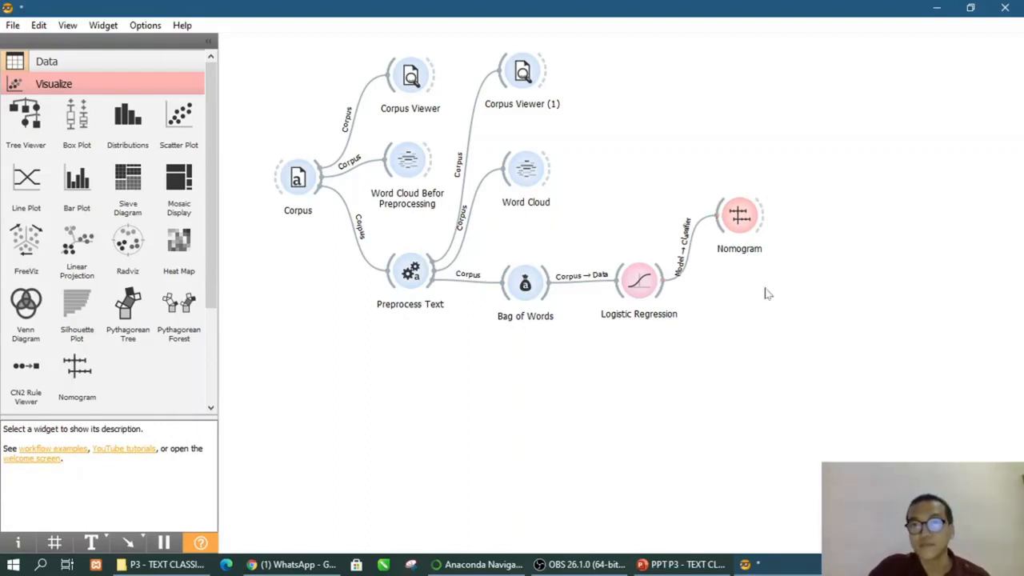
Open the Nomogram, set the target class to Animal Tales, and examine the word scales and the total probability
left_click(746, 225)
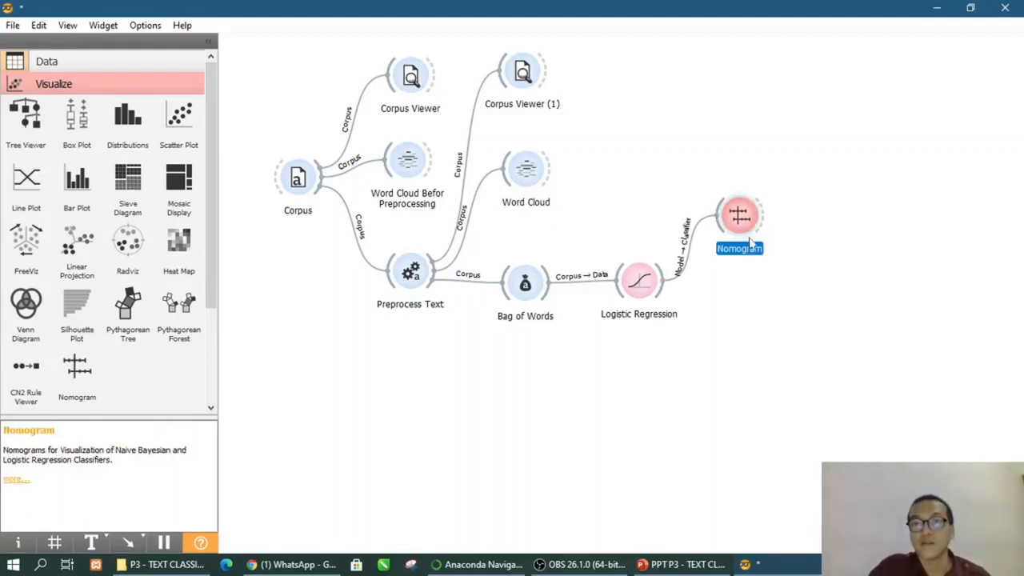
double_click(745, 227)
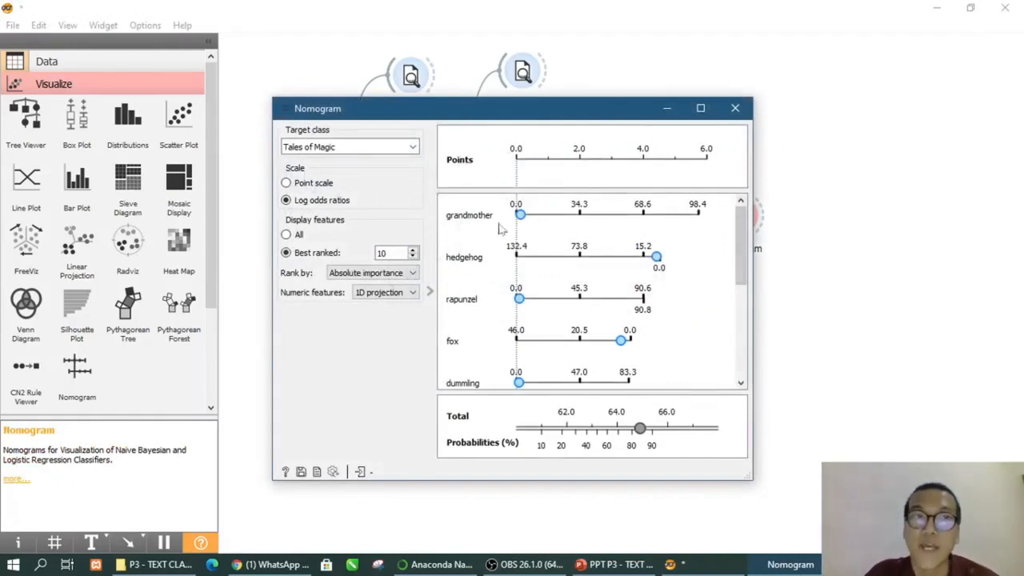
left_click(366, 150)
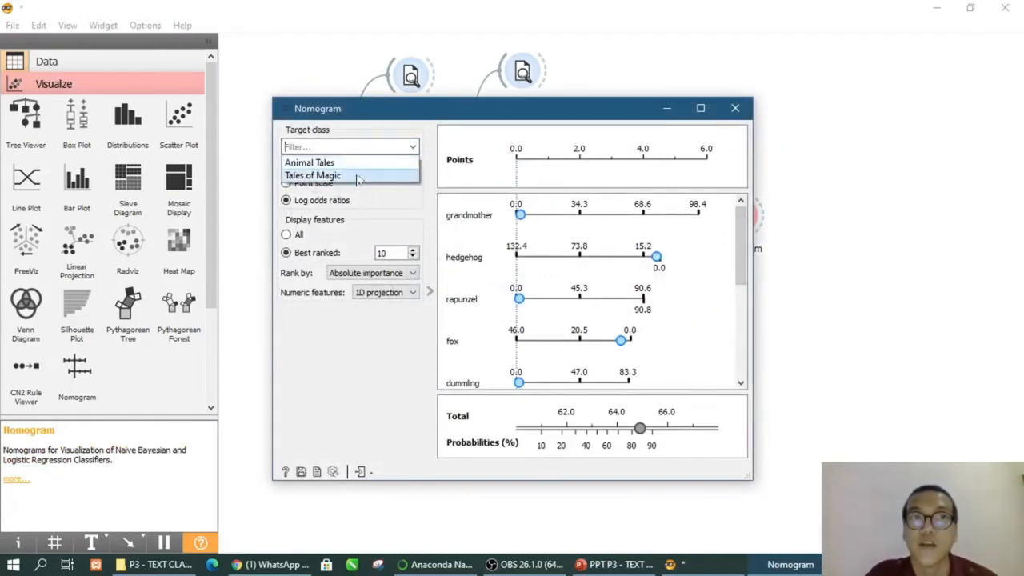
left_click(355, 163)
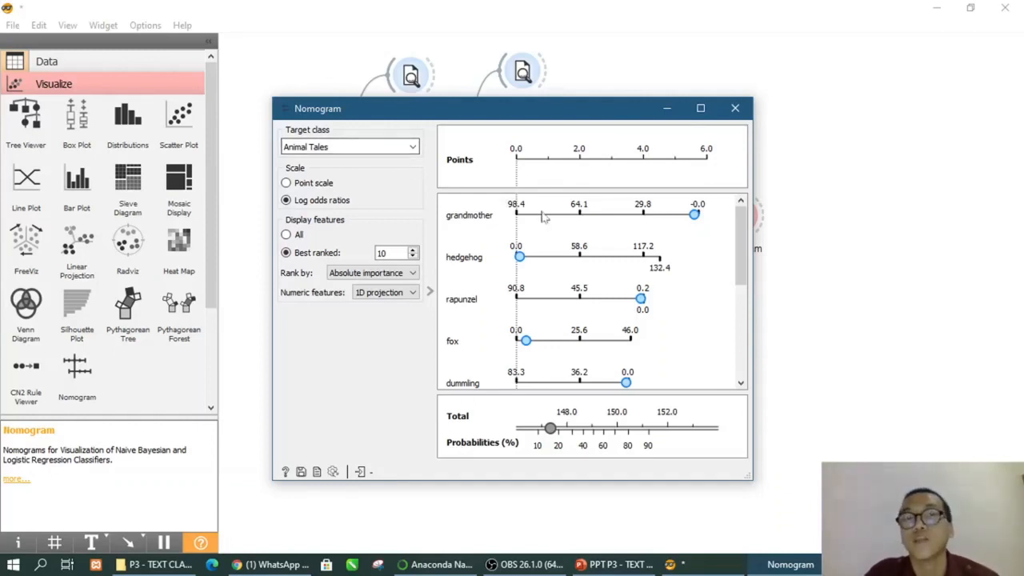
mouse_move(696, 218)
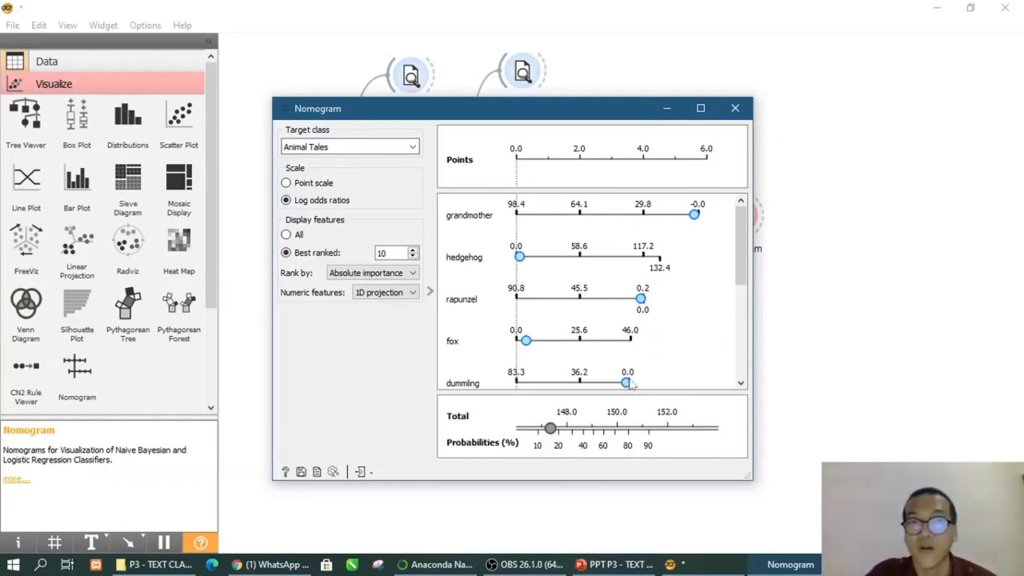
mouse_move(551, 431)
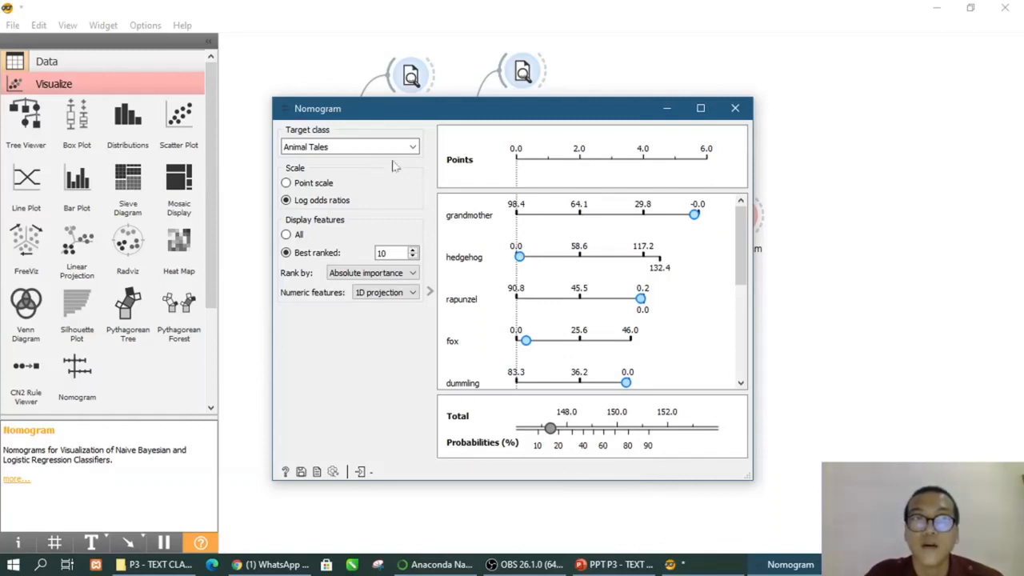
Set the Nomogram's target class to Tales of Magic and examine its ranked words and total probability
left_click(358, 148)
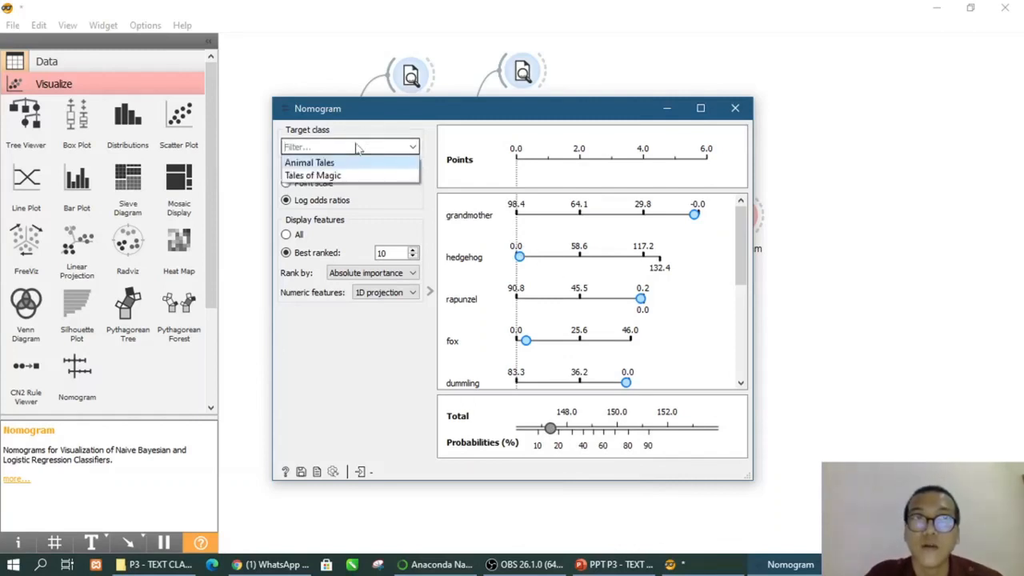
left_click(348, 176)
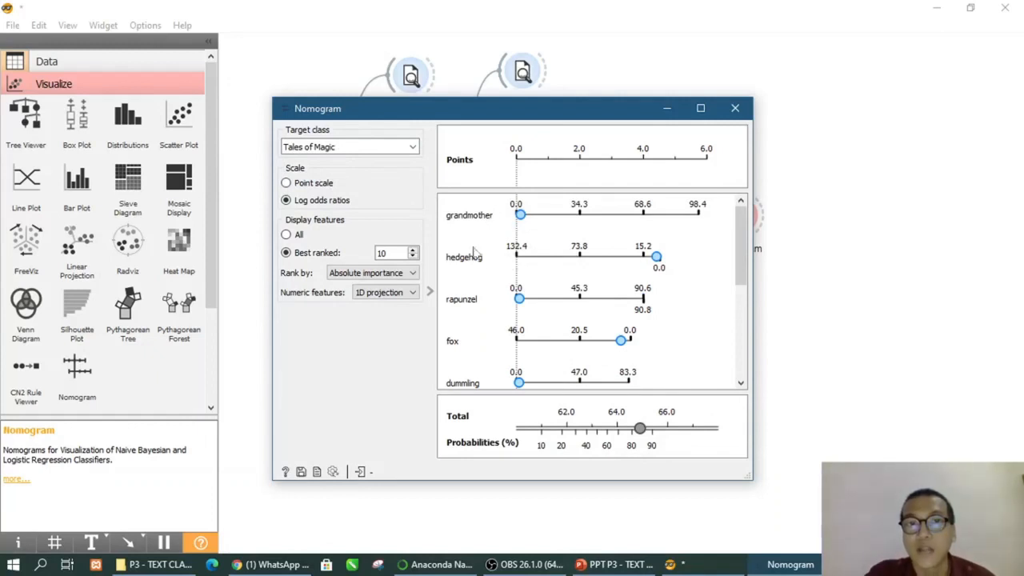
left_click_drag(740, 248, 741, 279)
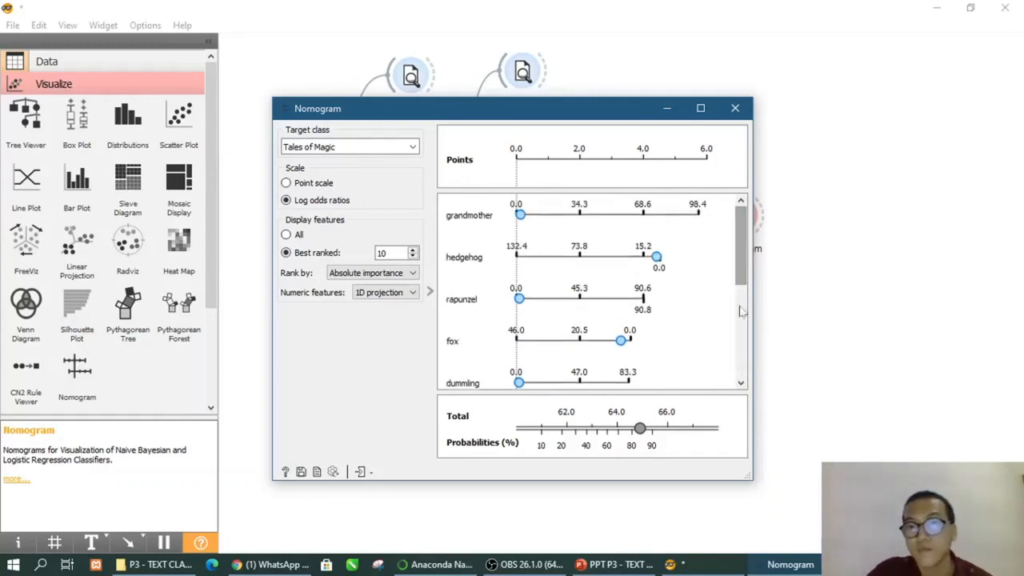
mouse_move(646, 431)
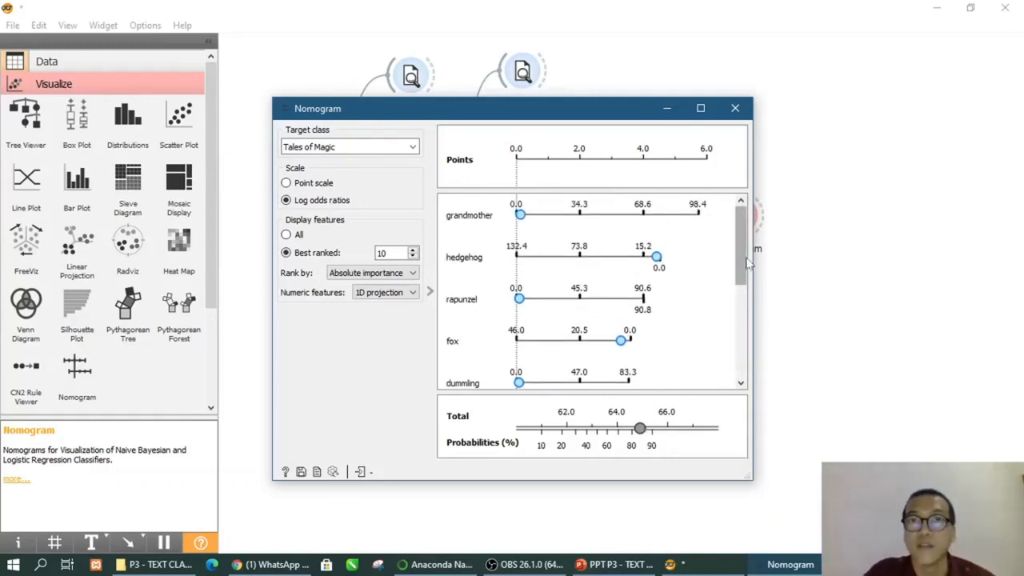
scroll(742, 260, "down", 1)
scroll(742, 260, "up", 1)
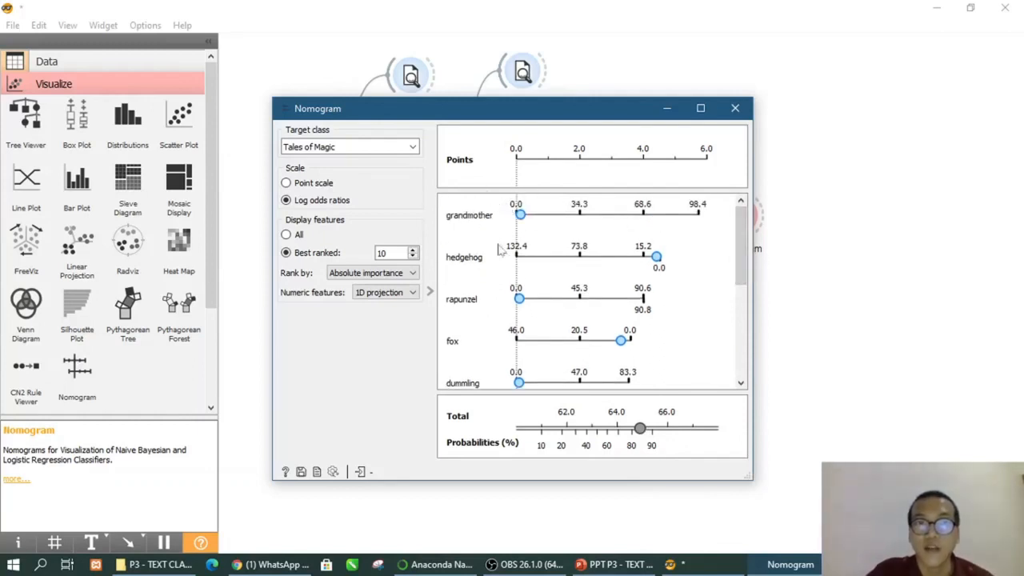
Review the Nomogram's target class and feature ranking options, keeping Tales of Magic and Absolute importance, and close it
left_click(373, 150)
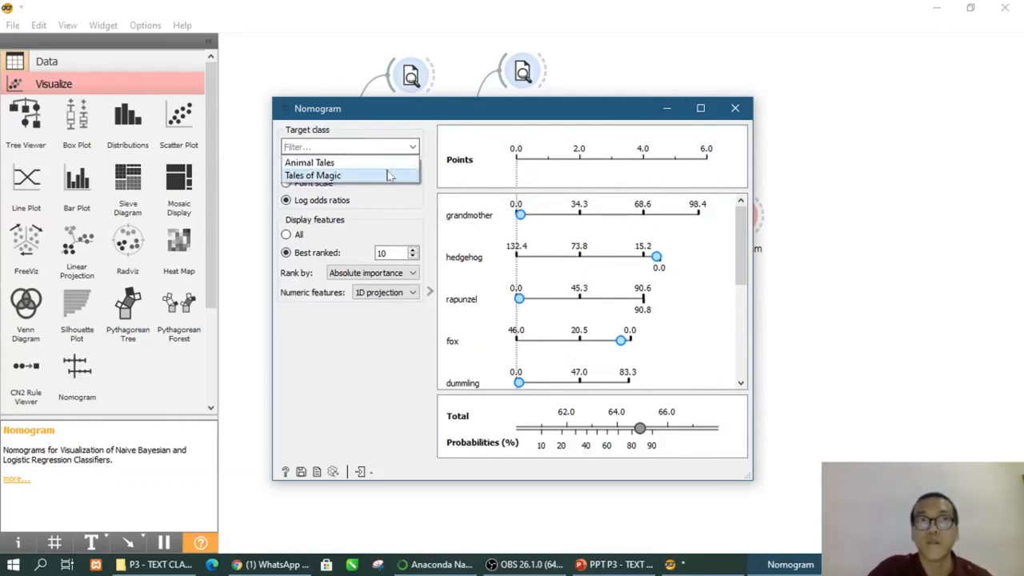
left_click(388, 175)
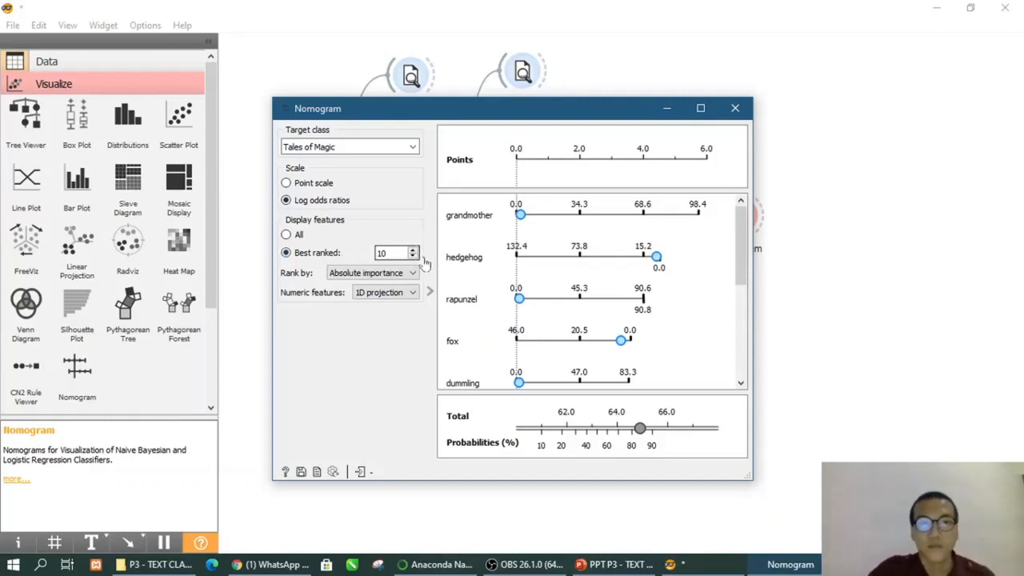
left_click(414, 273)
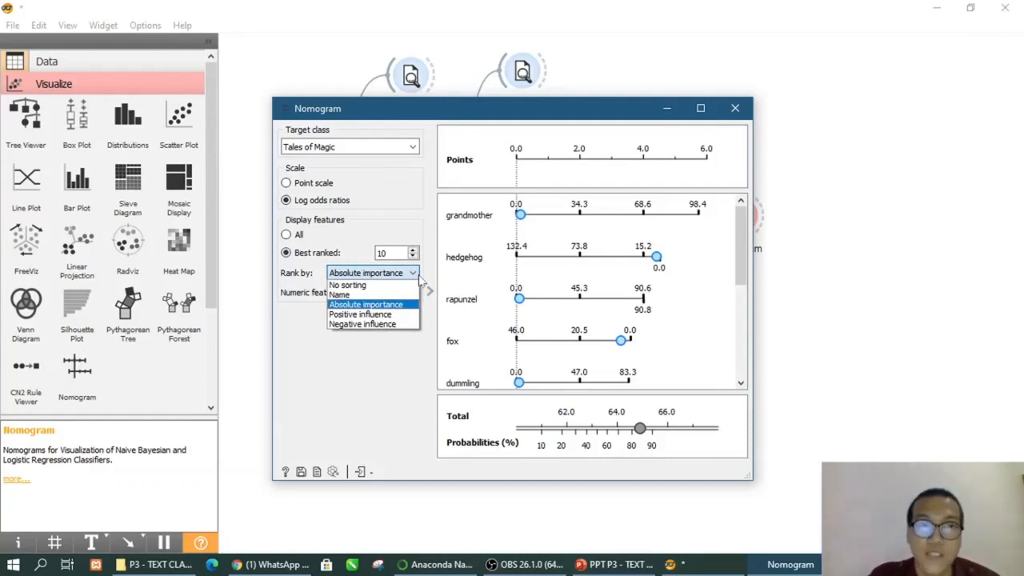
left_click(422, 279)
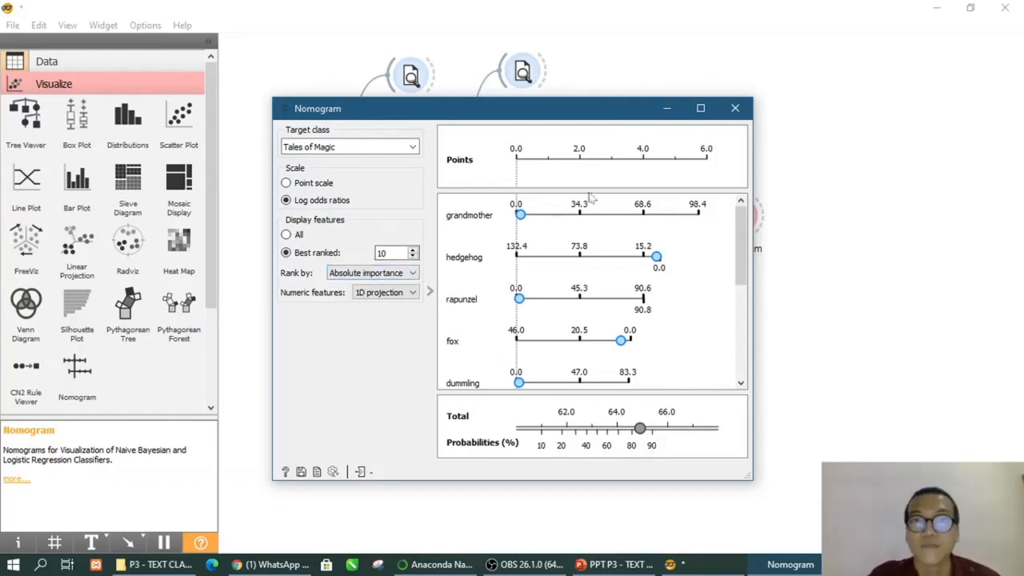
left_click(733, 108)
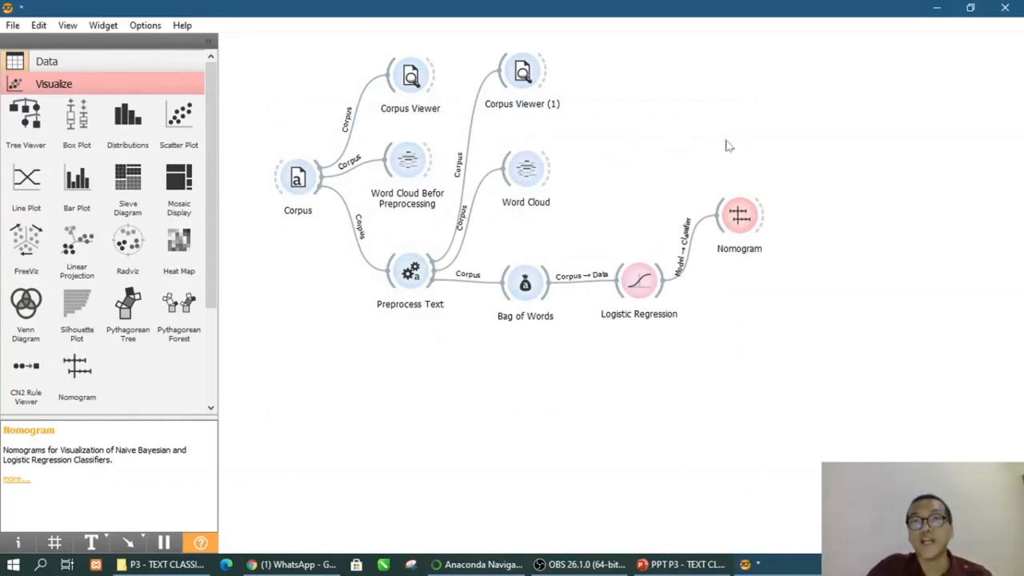
left_click_drag(817, 47, 236, 339)
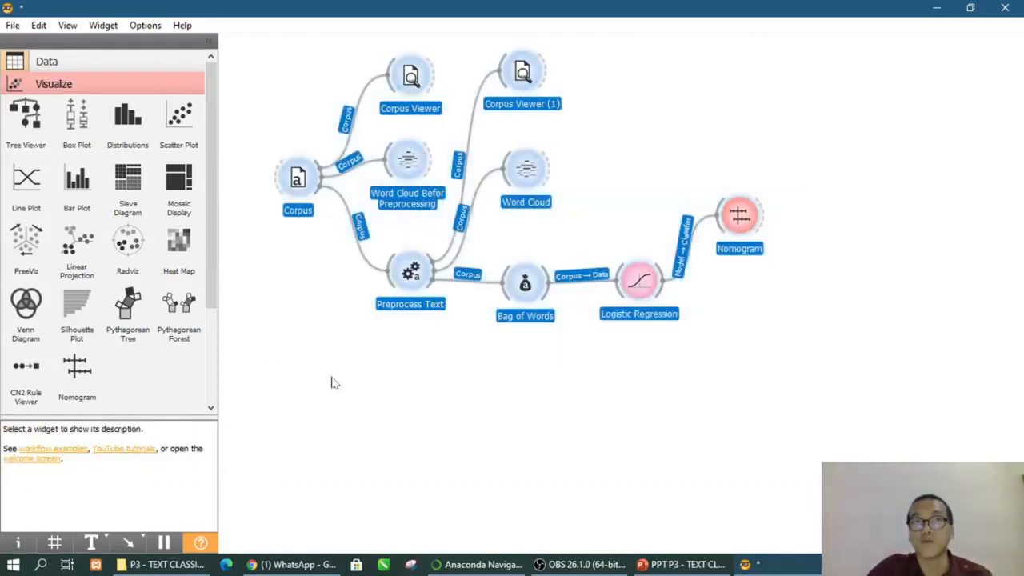
left_click(335, 380)
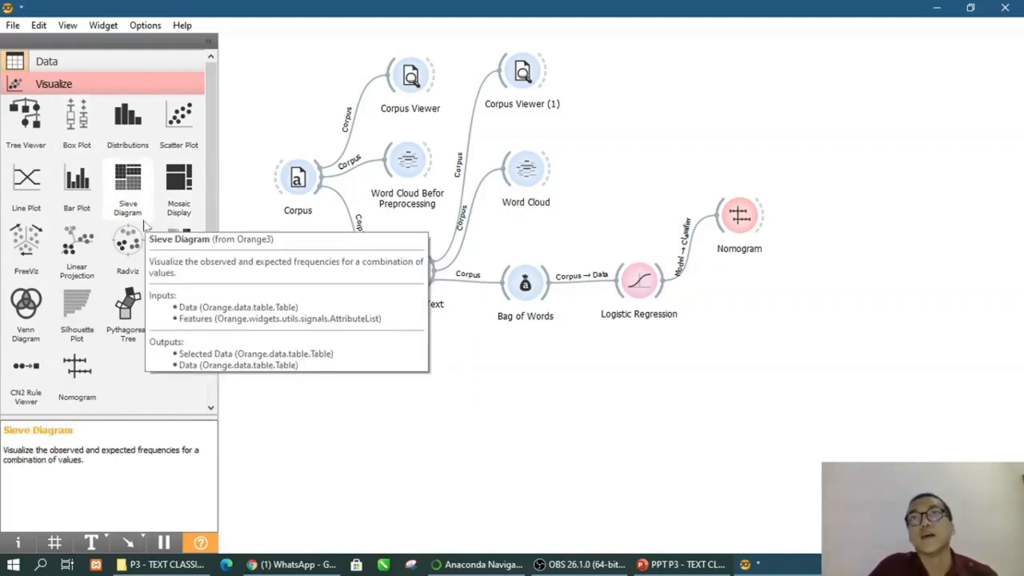
Show the Evaluate widgets and move Logistic Regression up so it sits above and to the right of Bag of Words
scroll(145, 226, "down", 3)
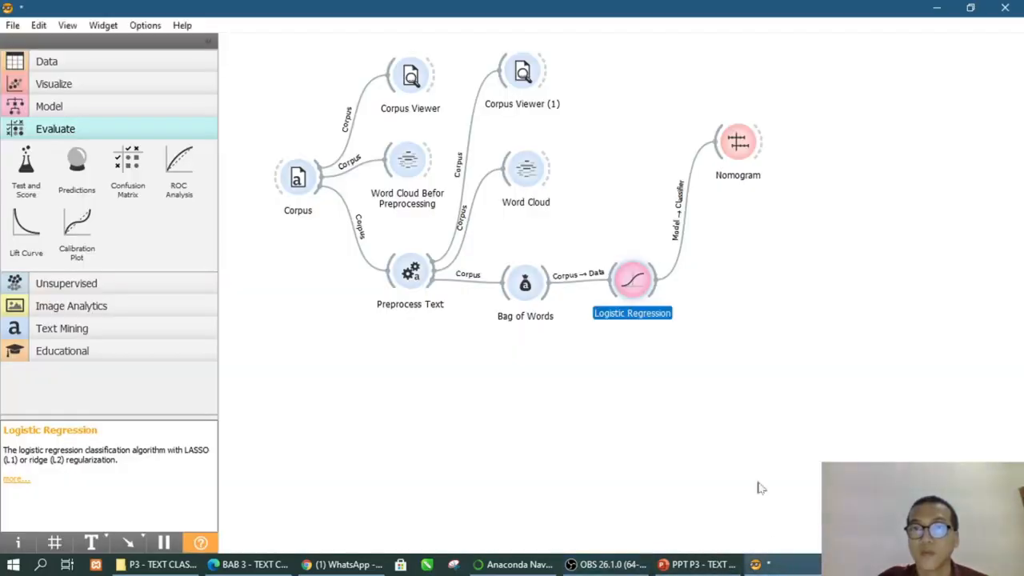
left_click(741, 355)
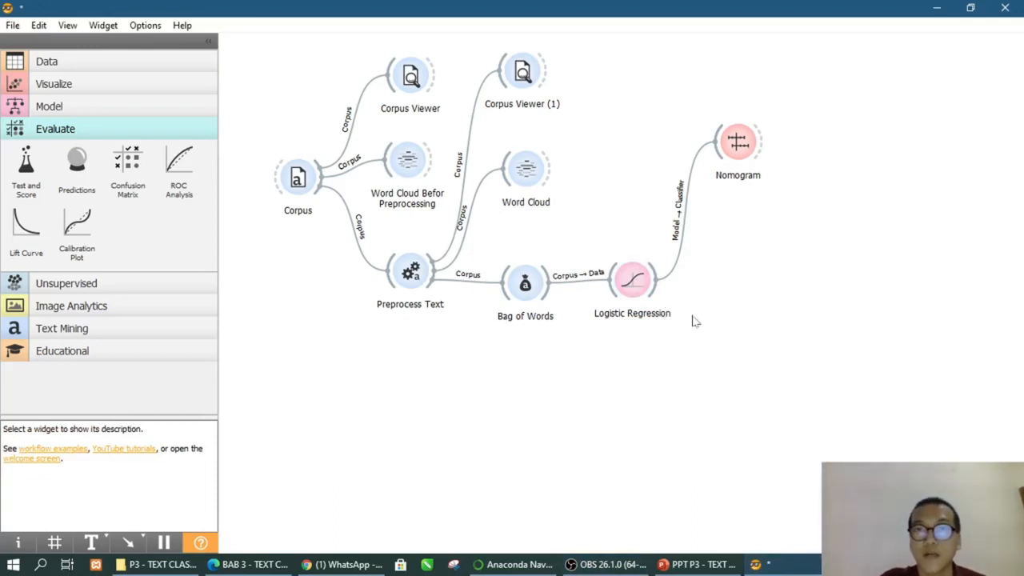
left_click_drag(640, 297, 638, 230)
left_click(664, 297)
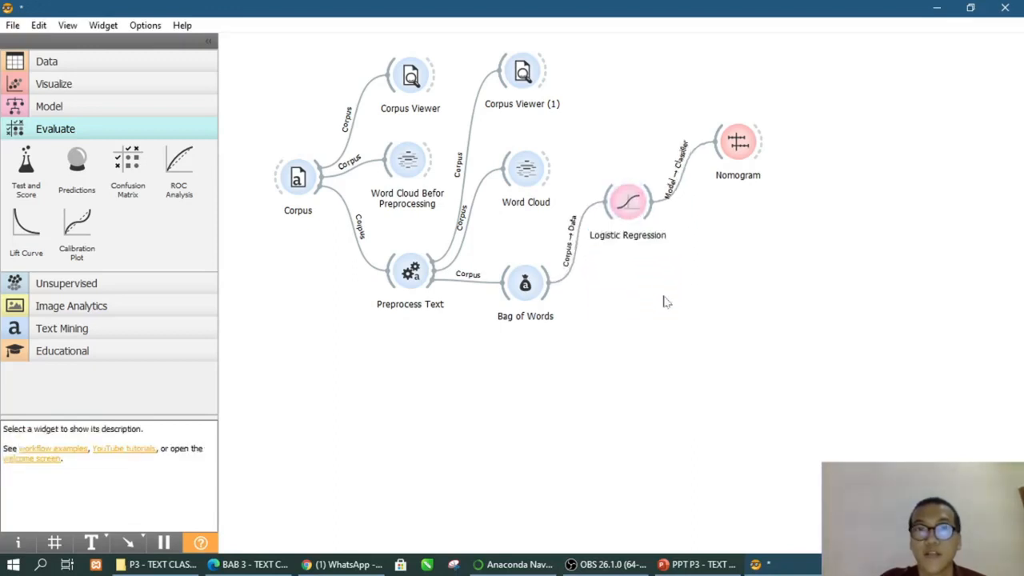
Add a Test and Score widget to the right of Bag of Words and link both Bag of Words and Logistic Regression to it
left_click(29, 186)
left_click_drag(868, 145, 828, 200)
left_click(853, 150)
left_click_drag(853, 154, 704, 308)
left_click(806, 286)
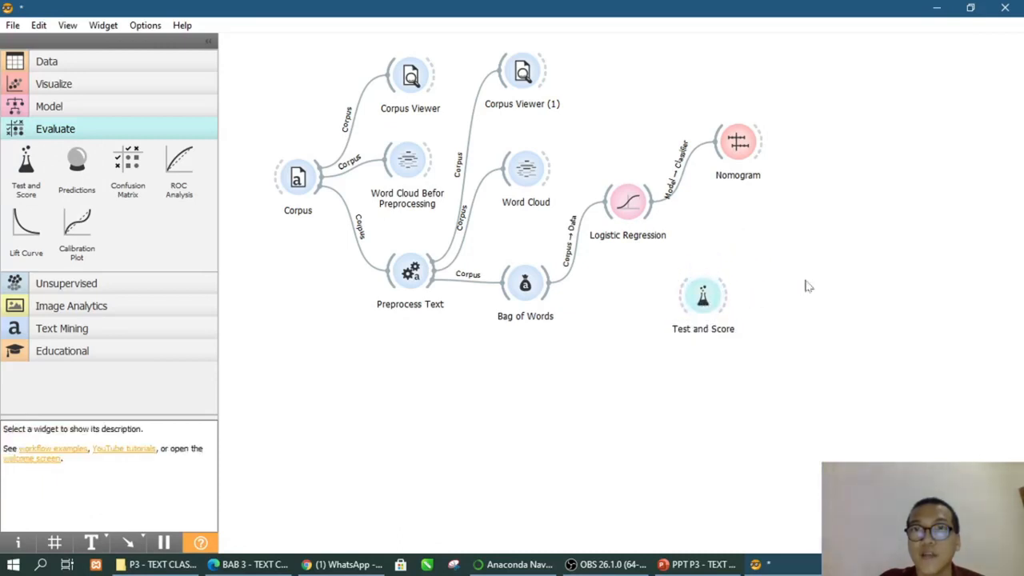
left_click_drag(551, 297, 681, 297)
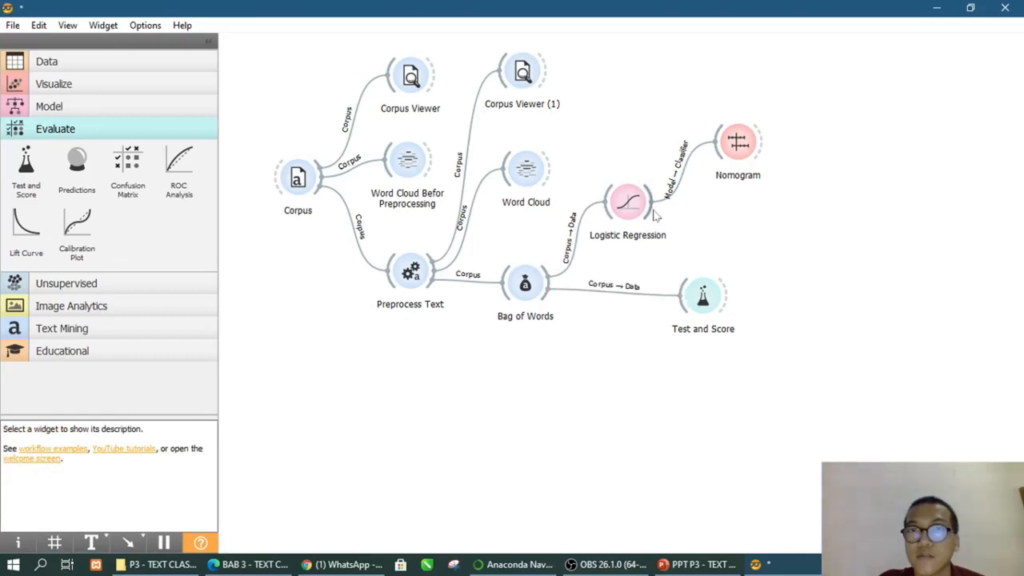
left_click_drag(654, 210, 695, 295)
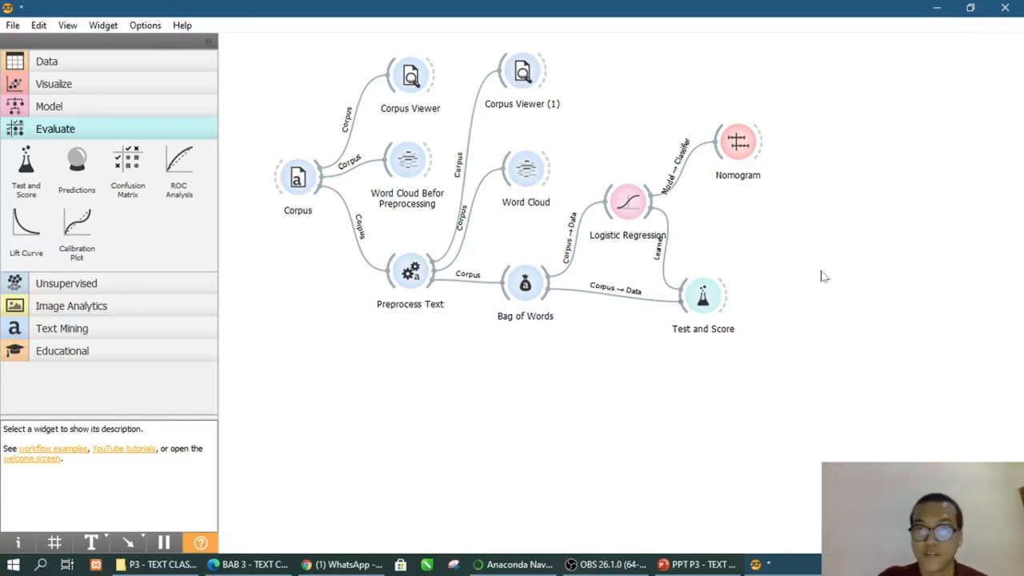
Open Test and Score and examine the Logistic Regression evaluation results for the Animal Tales target class
double_click(703, 297)
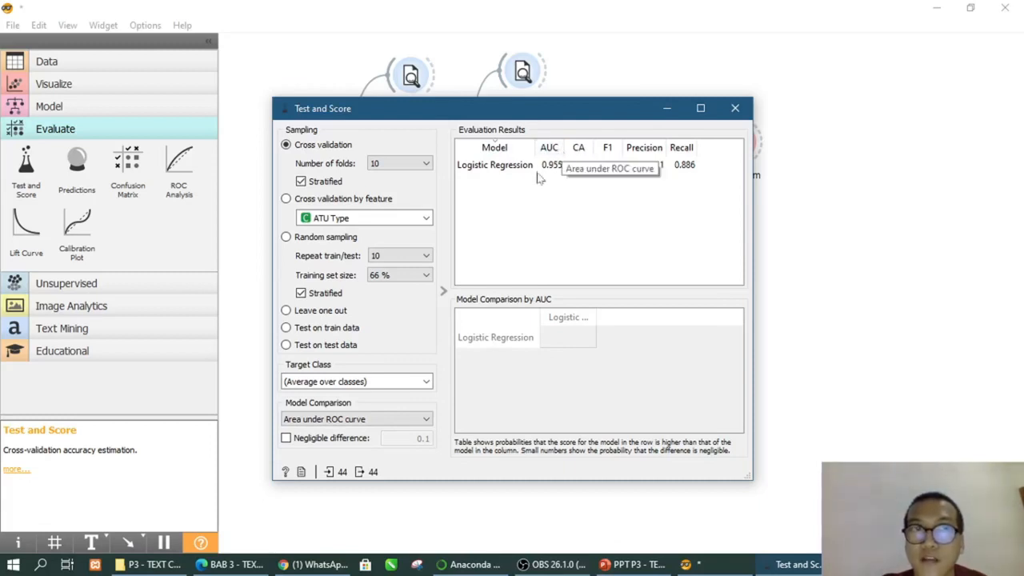
left_click(426, 383)
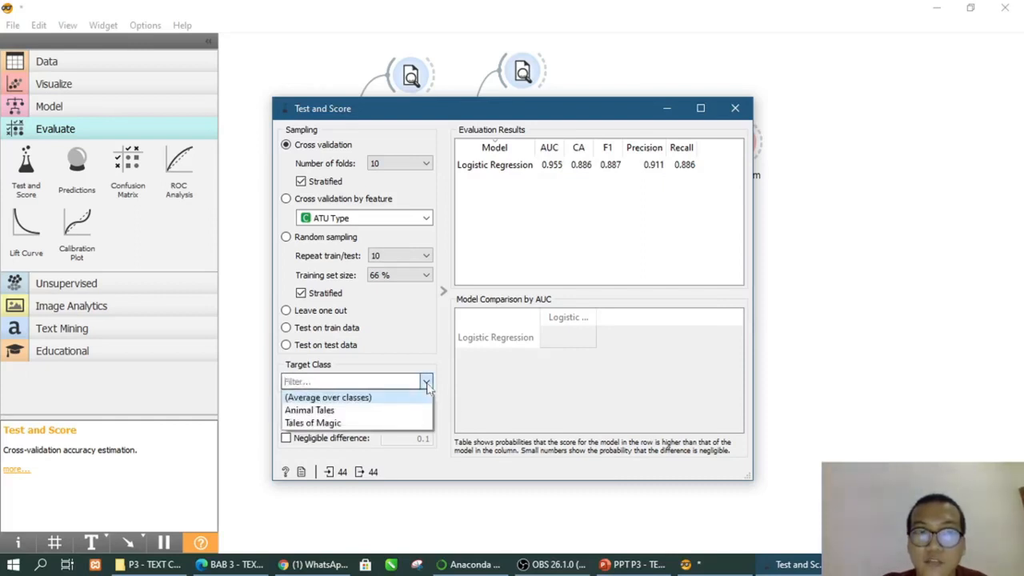
left_click(416, 360)
left_click(426, 382)
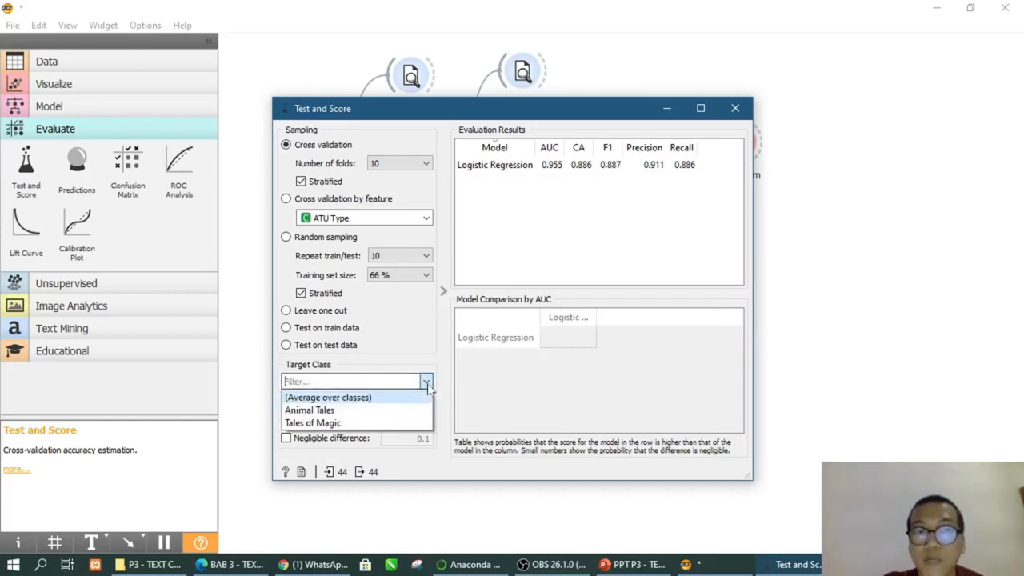
left_click(386, 412)
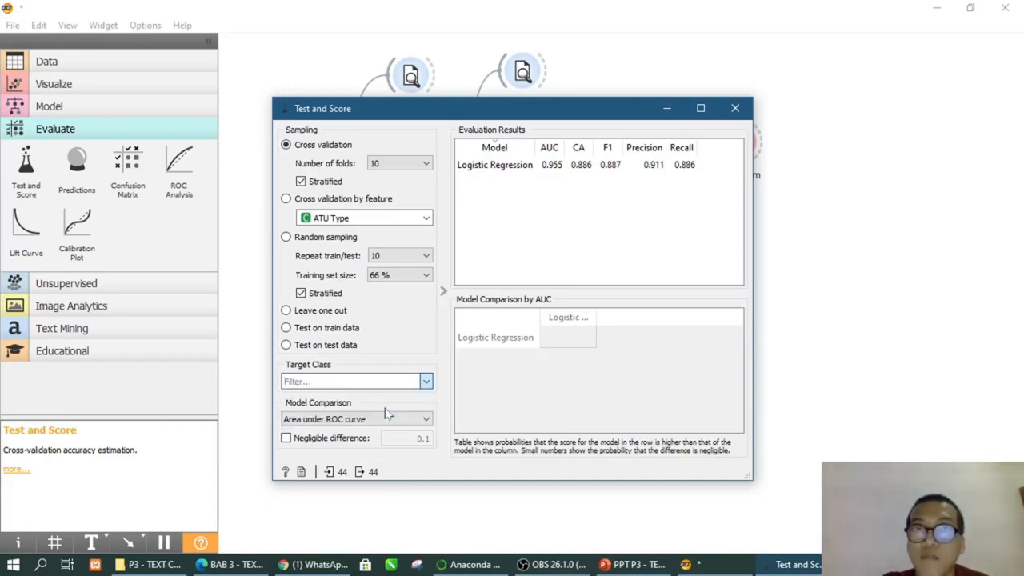
Examine the evaluation results for Tales of Magic and return the target class to average over classes
left_click(422, 384)
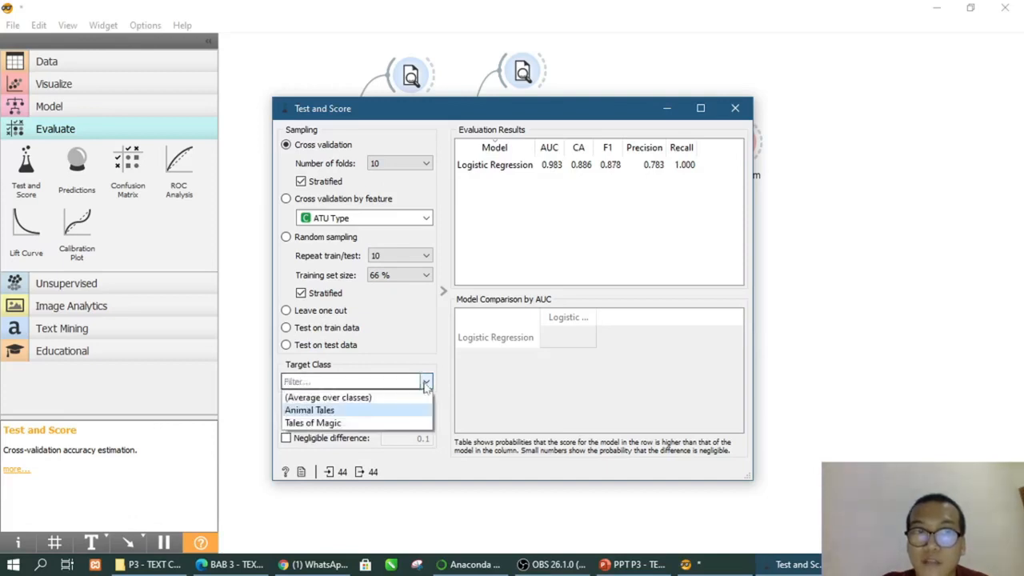
left_click(372, 423)
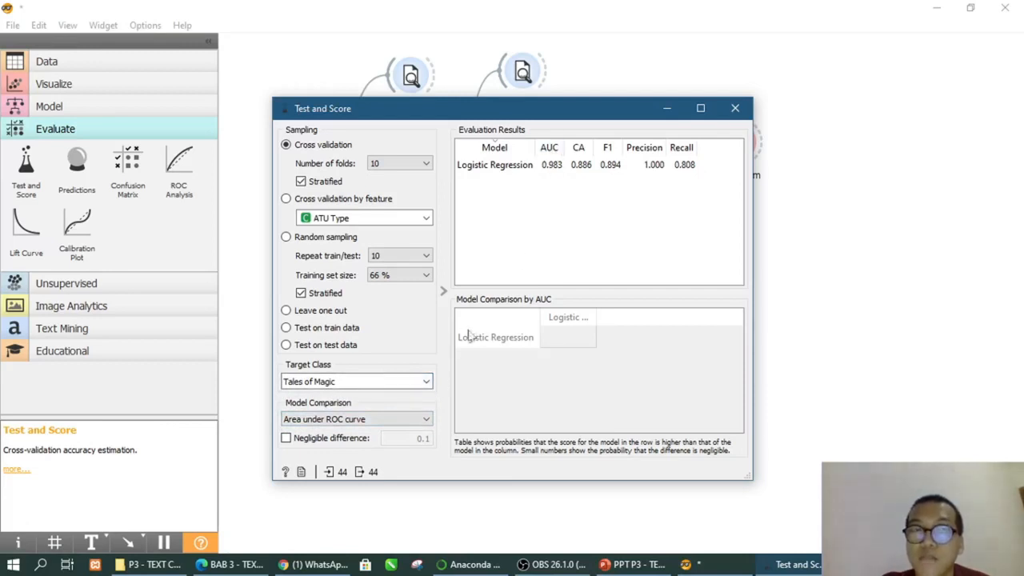
left_click(427, 381)
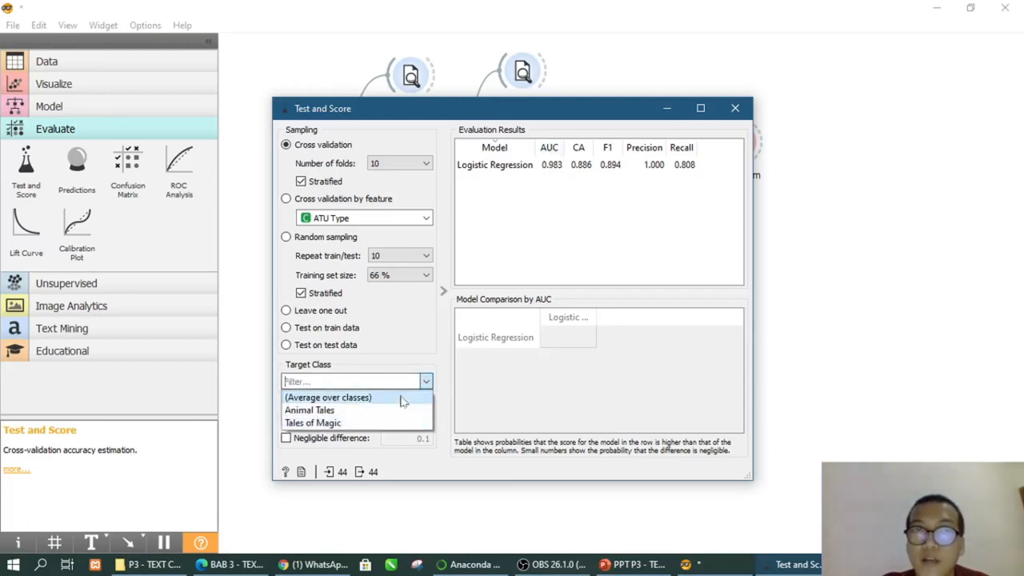
left_click(404, 398)
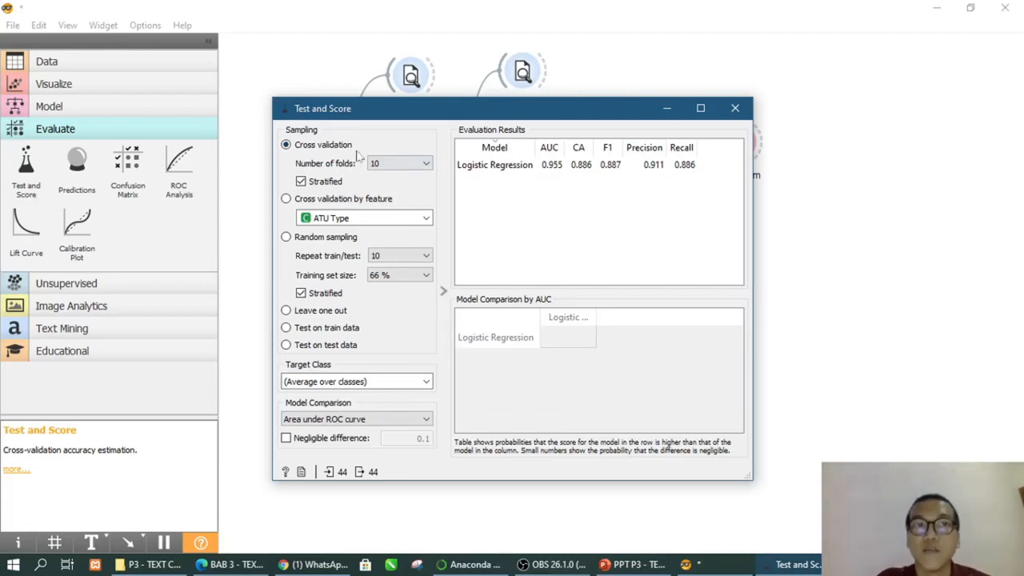
Review the cross-validation fold and training set size options without changing them, and close Test and Score
left_click(397, 164)
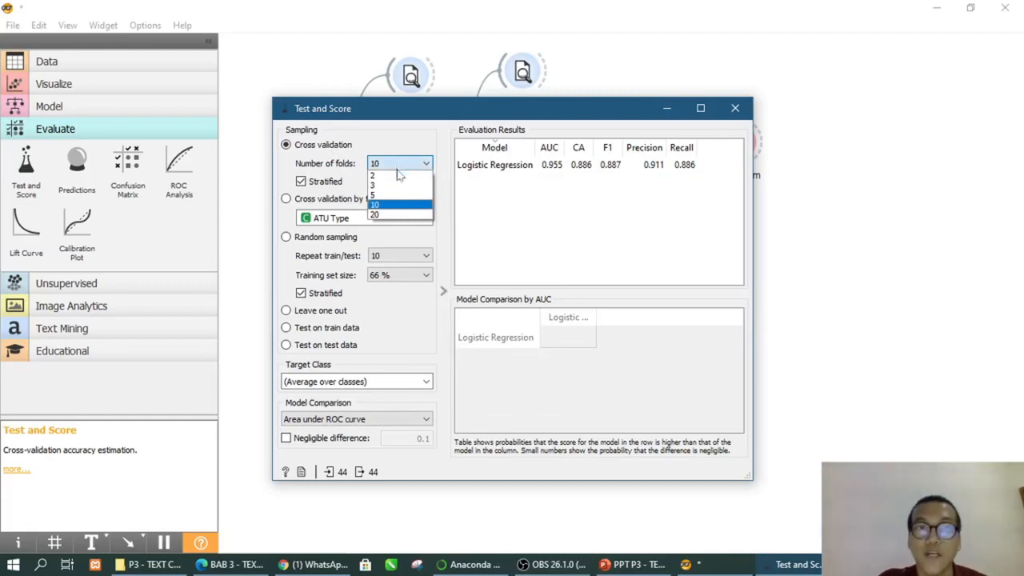
left_click(391, 142)
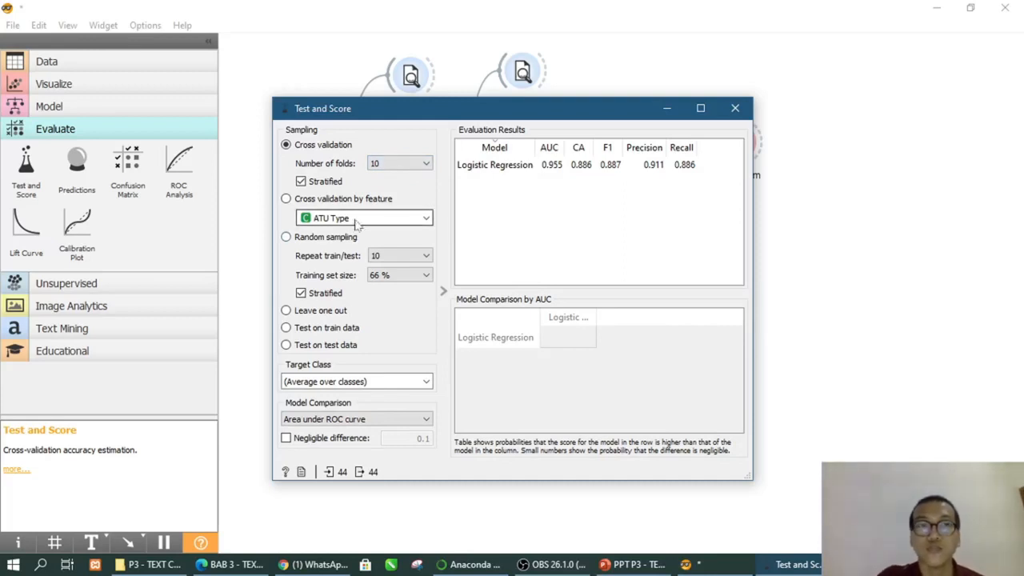
left_click(388, 276)
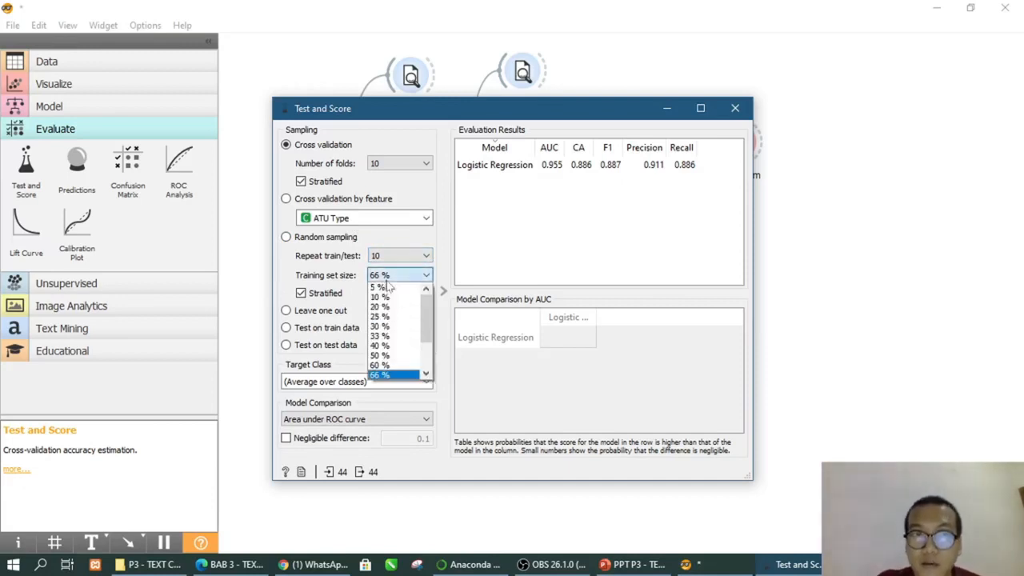
left_click(389, 277)
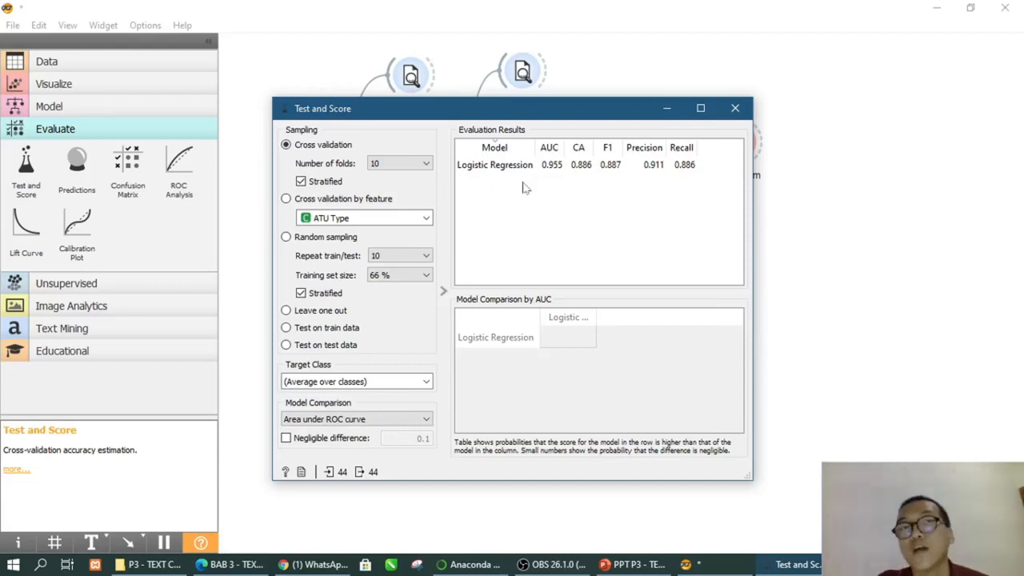
left_click(735, 109)
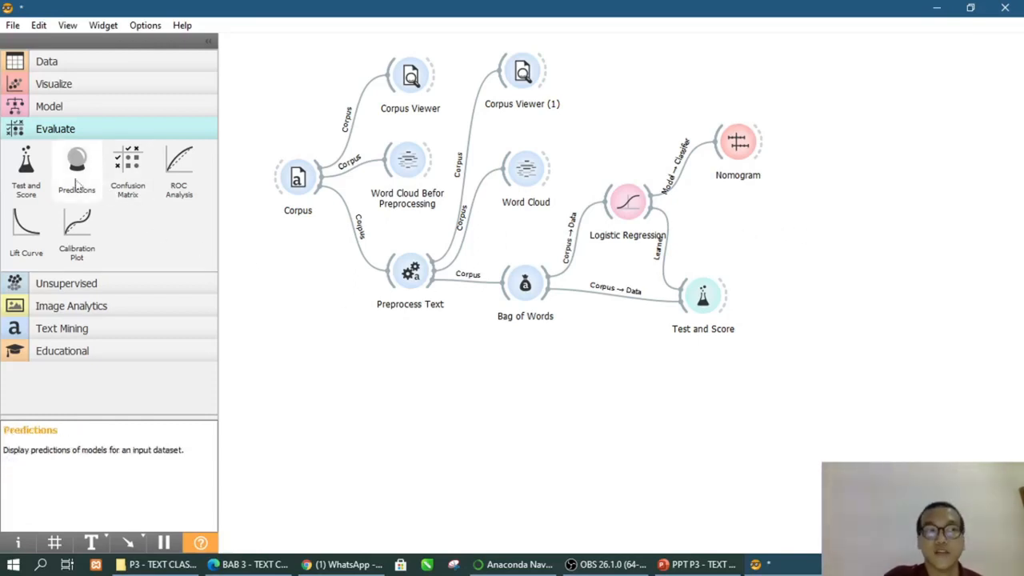
Add a second Corpus widget and place it below the existing workflow, under the first Corpus
left_click(159, 331)
scroll(110, 223, "down", 3)
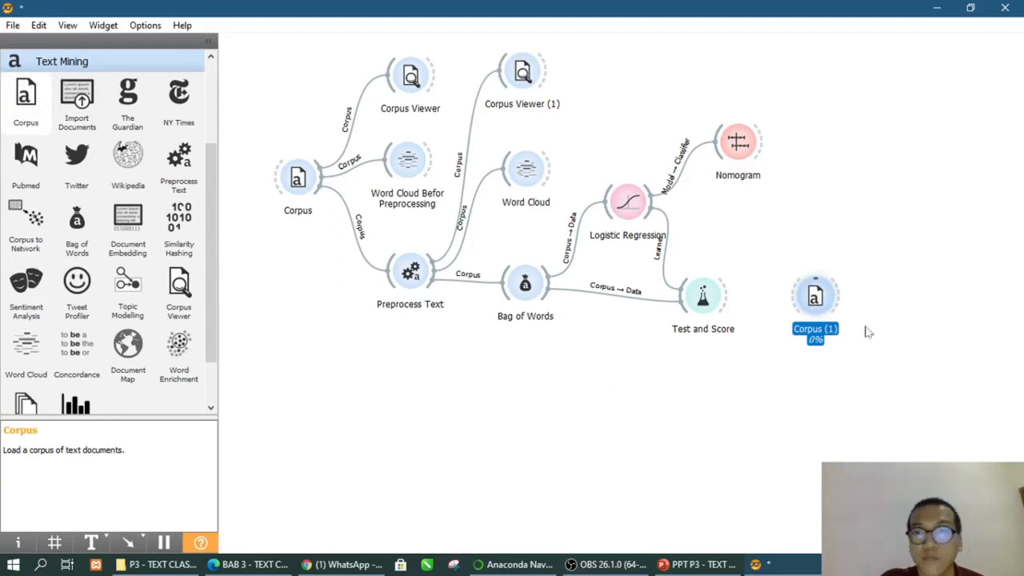
left_click_drag(830, 309, 303, 406)
left_click(378, 424)
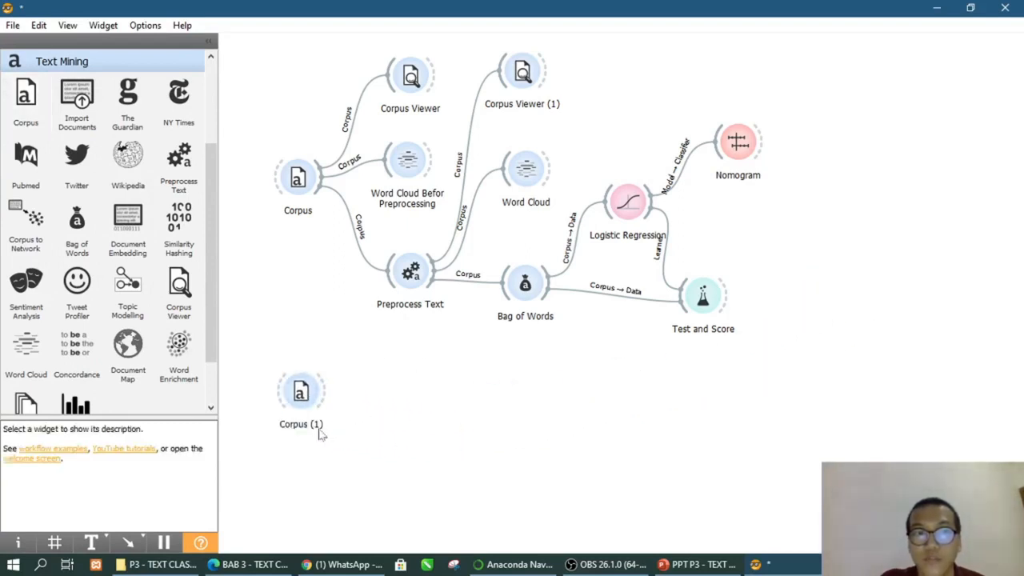
Open the second Corpus widget, choose andersen.tab as its corpus file, and close it
double_click(302, 392)
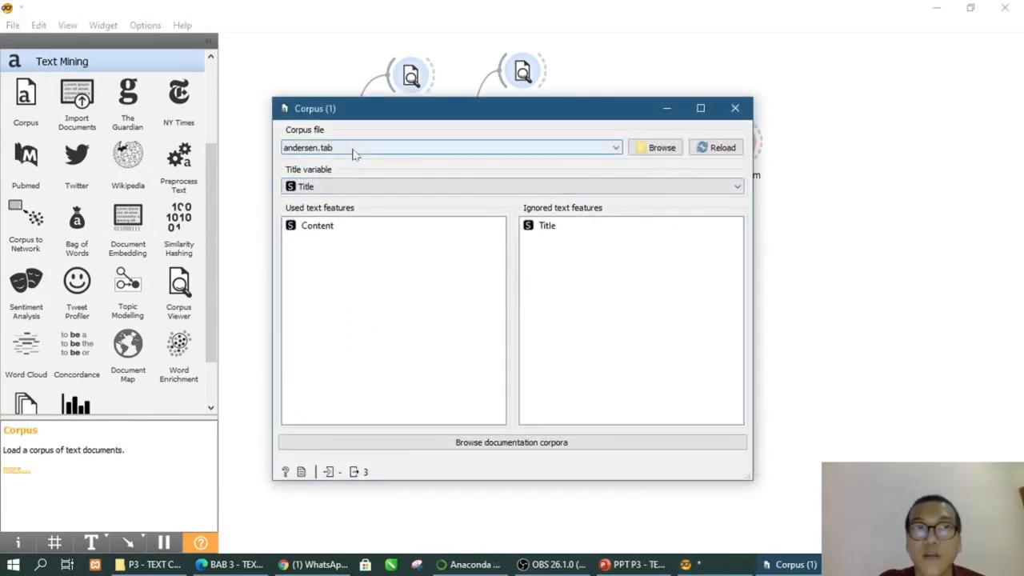
left_click(353, 150)
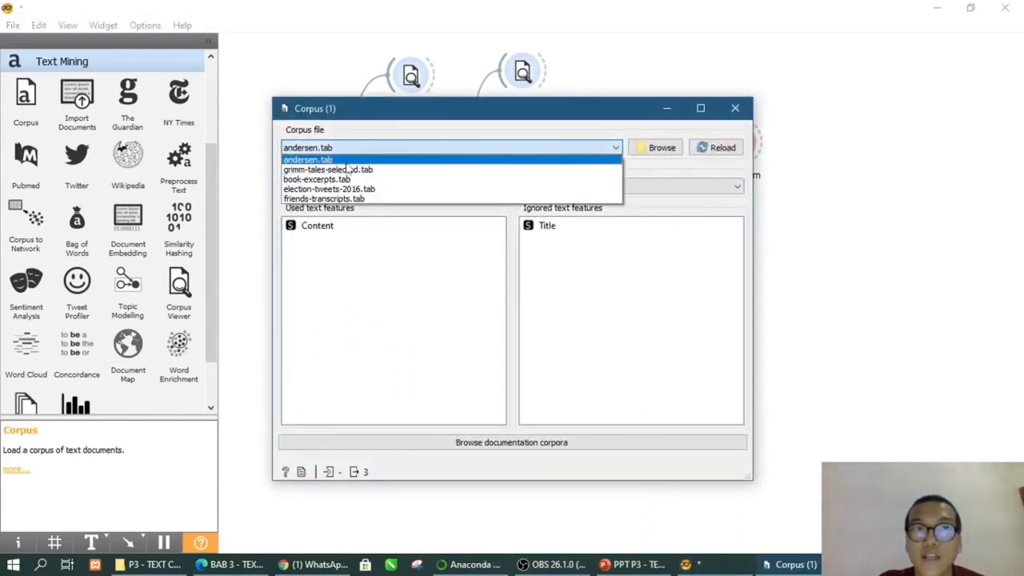
left_click(348, 164)
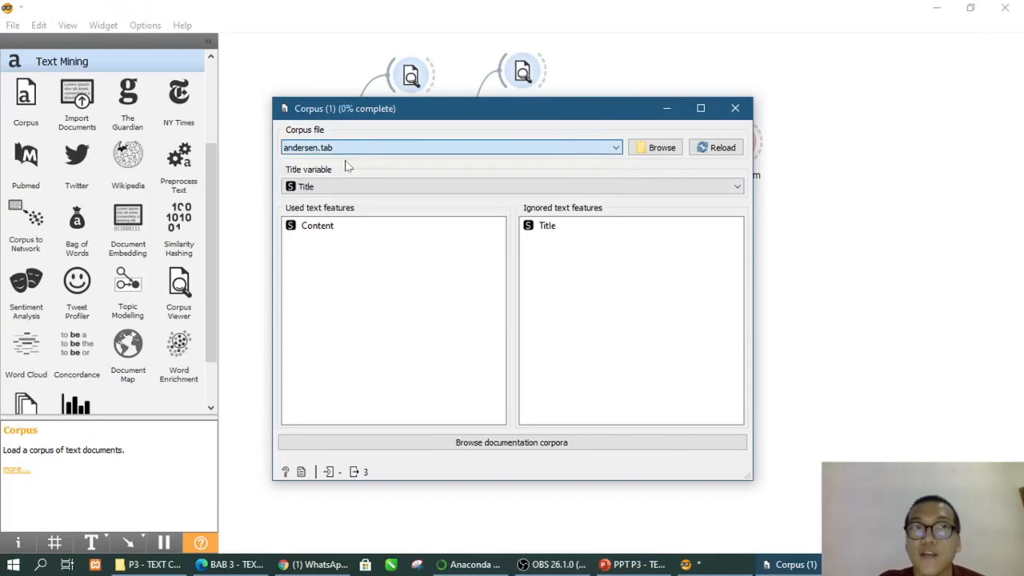
left_click(734, 108)
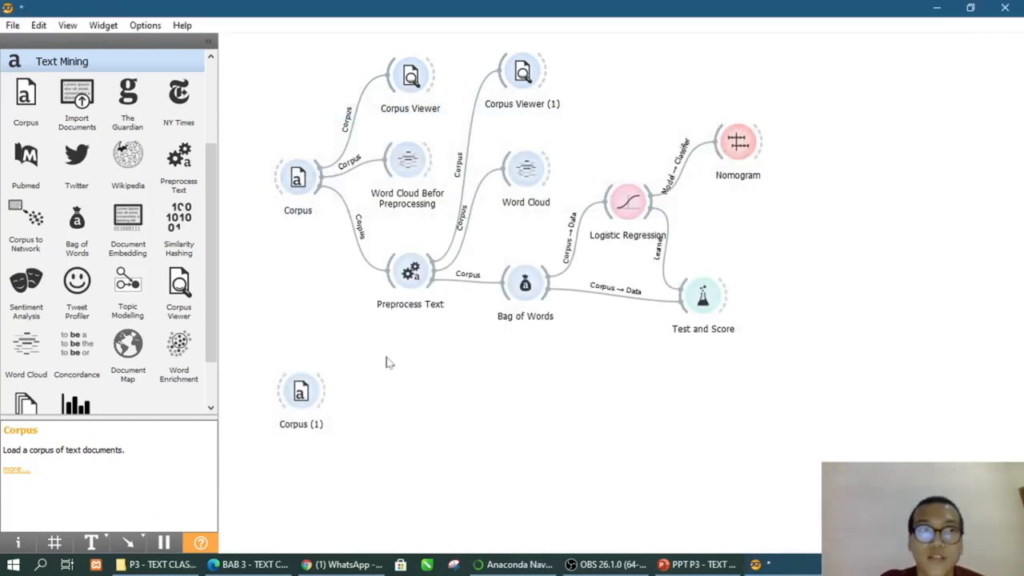
Add a Corpus Viewer widget and place it above and to the right of the second Corpus
left_click(182, 288)
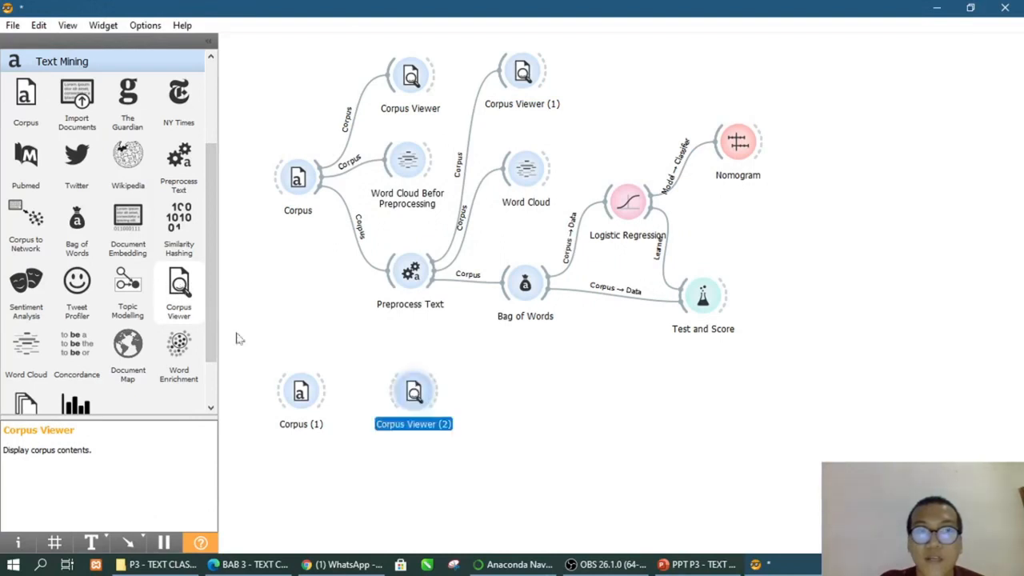
left_click_drag(415, 393, 391, 355)
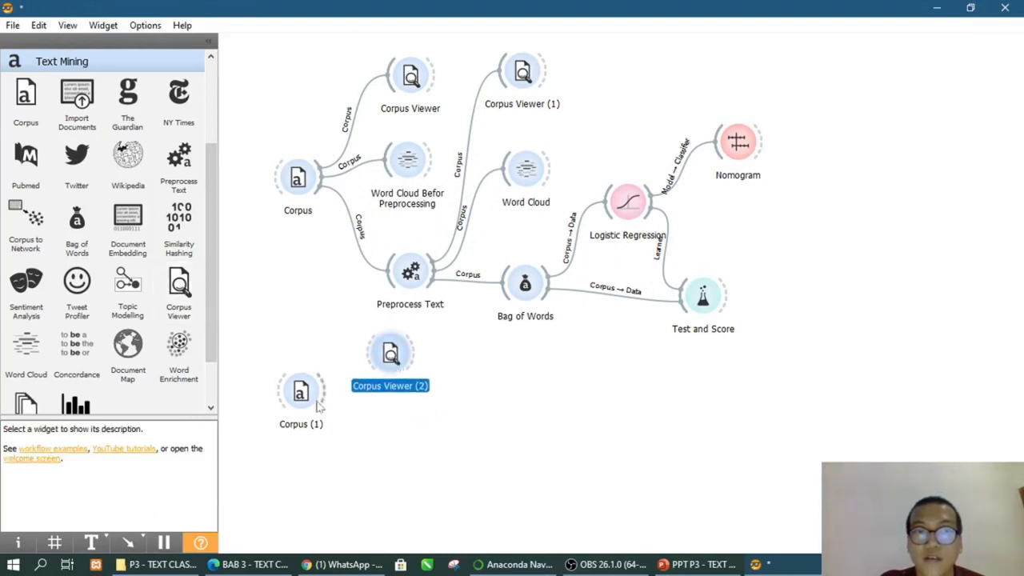
left_click(265, 340)
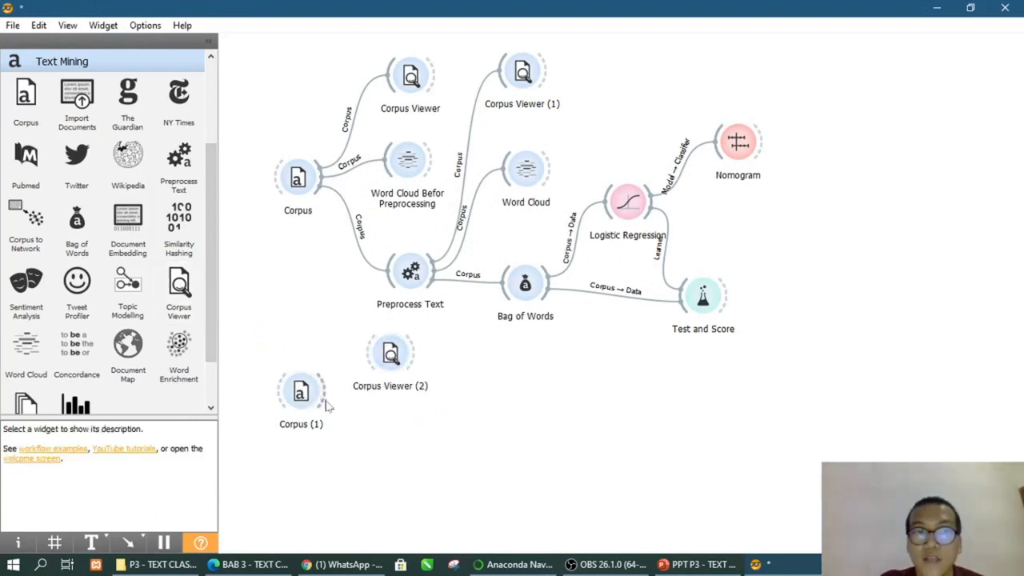
Shift the new Corpus Viewer slightly away from the second Corpus widget and link the second Corpus to it
left_click_drag(391, 355, 405, 351)
left_click(394, 414)
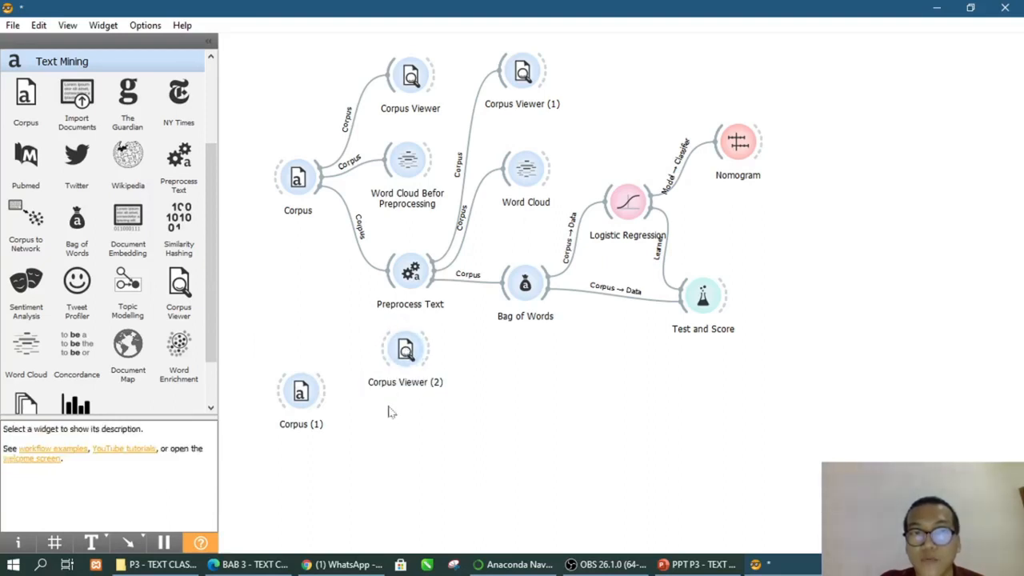
mouse_move(326, 405)
left_mouse_down()
mouse_move(331, 388)
mouse_move(384, 358)
left_mouse_up()
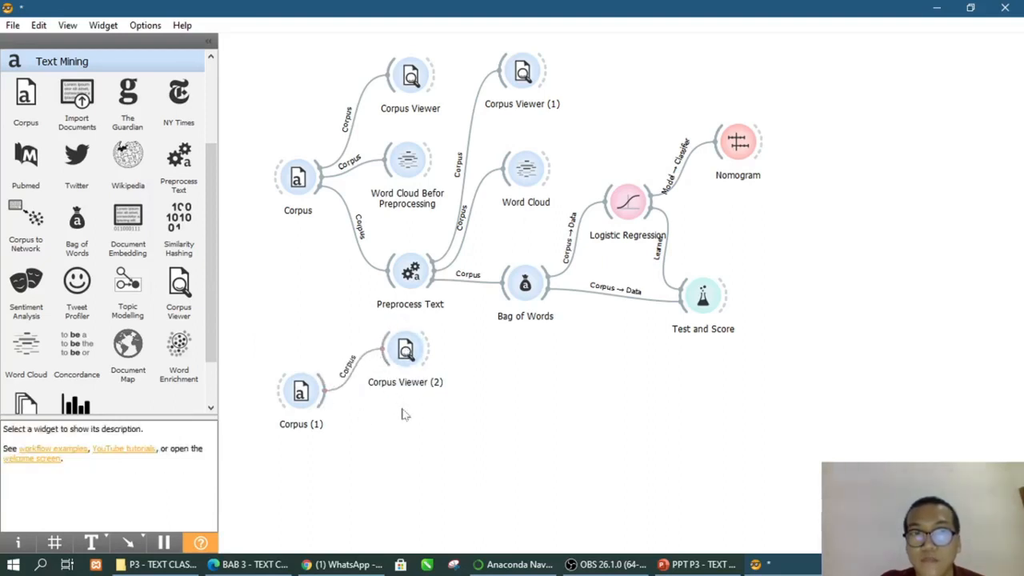
Examine the Andersen tales in the newly linked Corpus Viewer, including the text of The Little Match-Seller, and close it
double_click(413, 357)
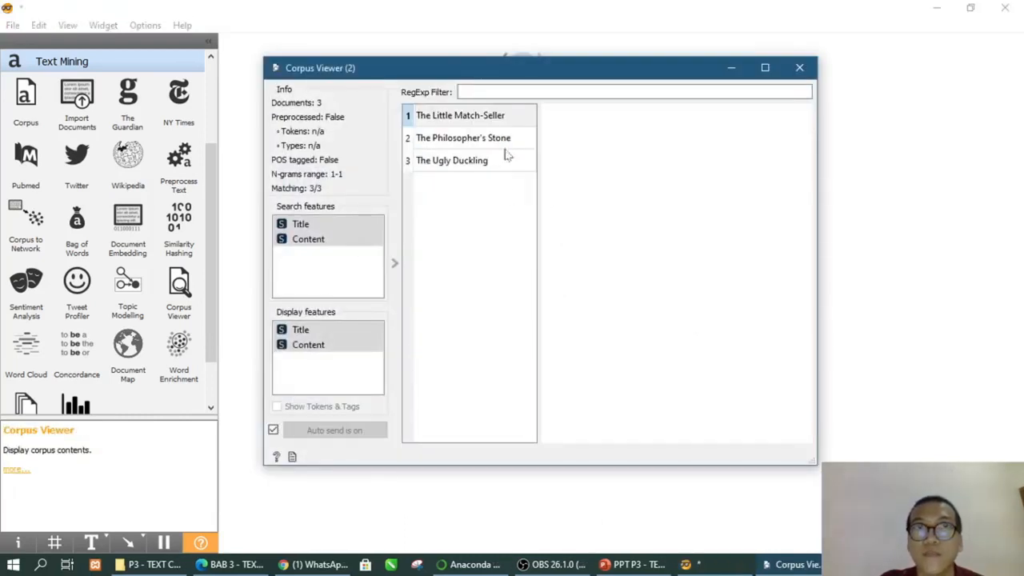
left_click(499, 142)
left_click(469, 117)
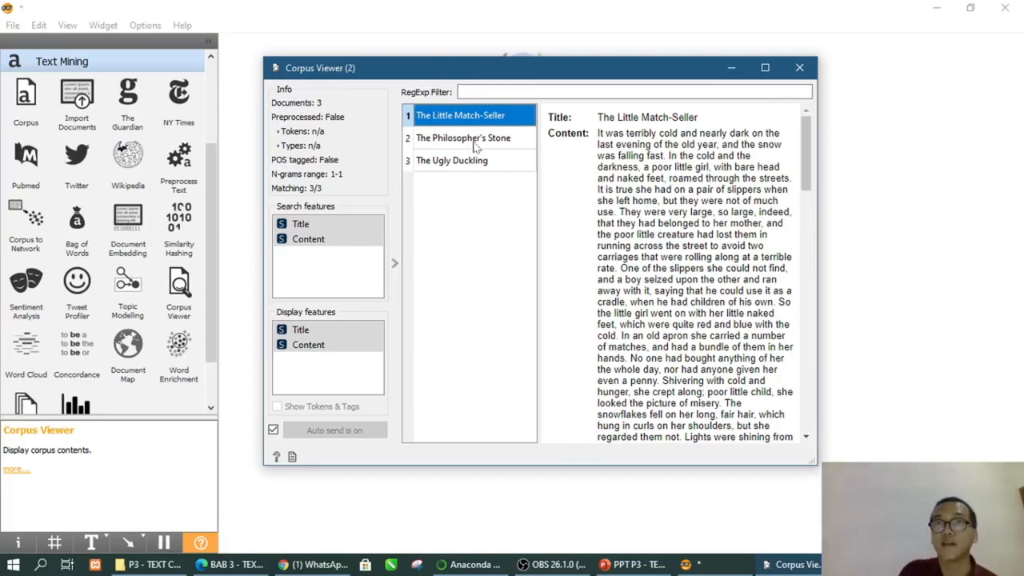
left_click(799, 68)
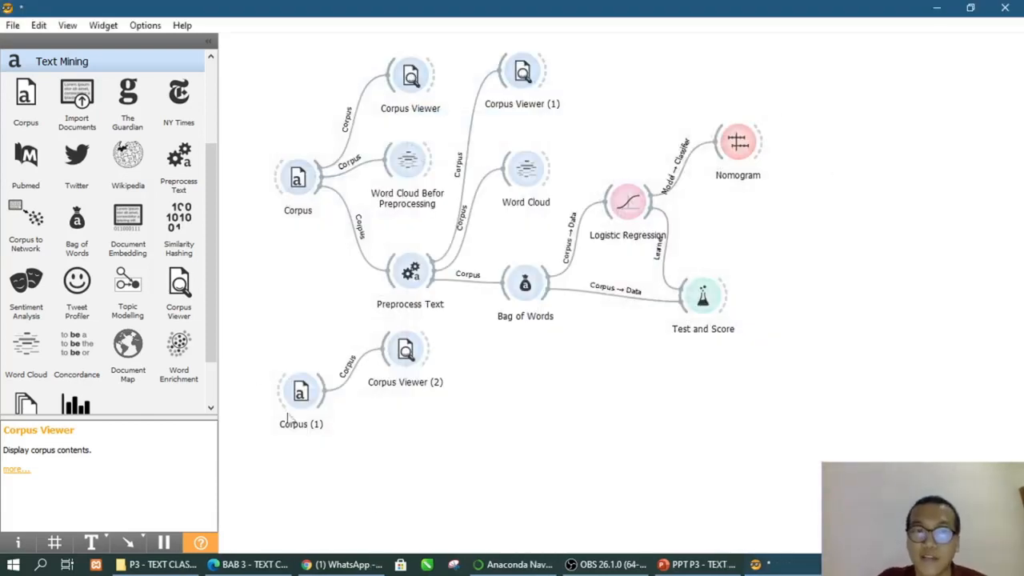
Move the second Corpus and its linked viewer together to the free space below Test and Score
left_click_drag(256, 294, 499, 454)
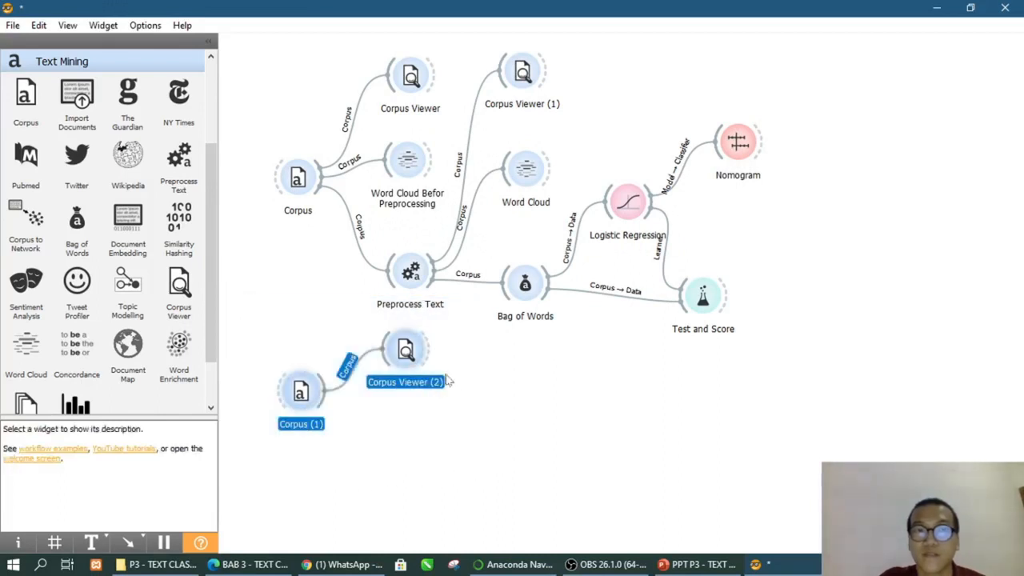
left_click_drag(408, 354, 730, 399)
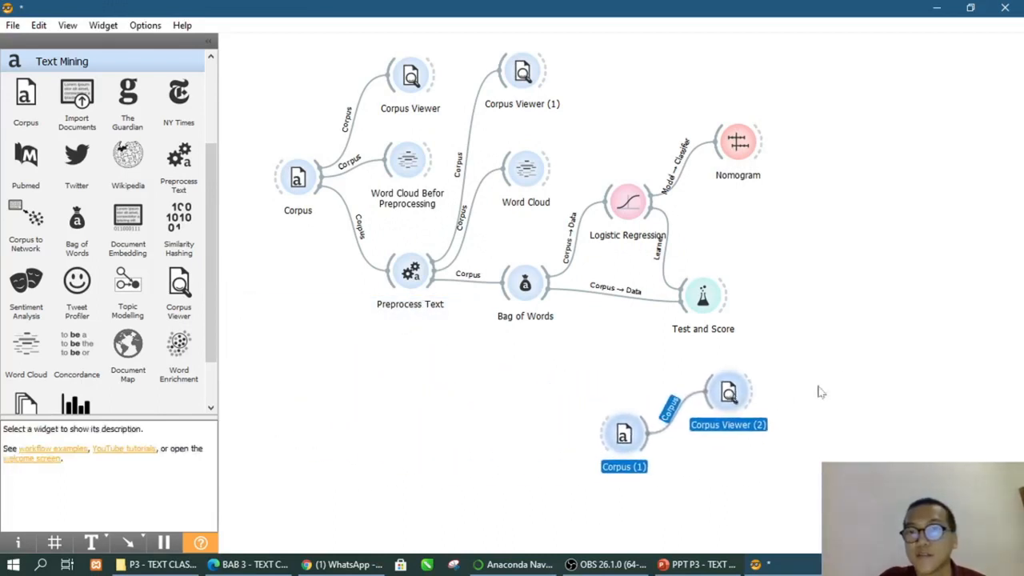
left_click(425, 374)
Add a Predictions widget from the Evaluate category and place it to the right of Corpus Viewer (2)
scroll(77, 255, "up", 3)
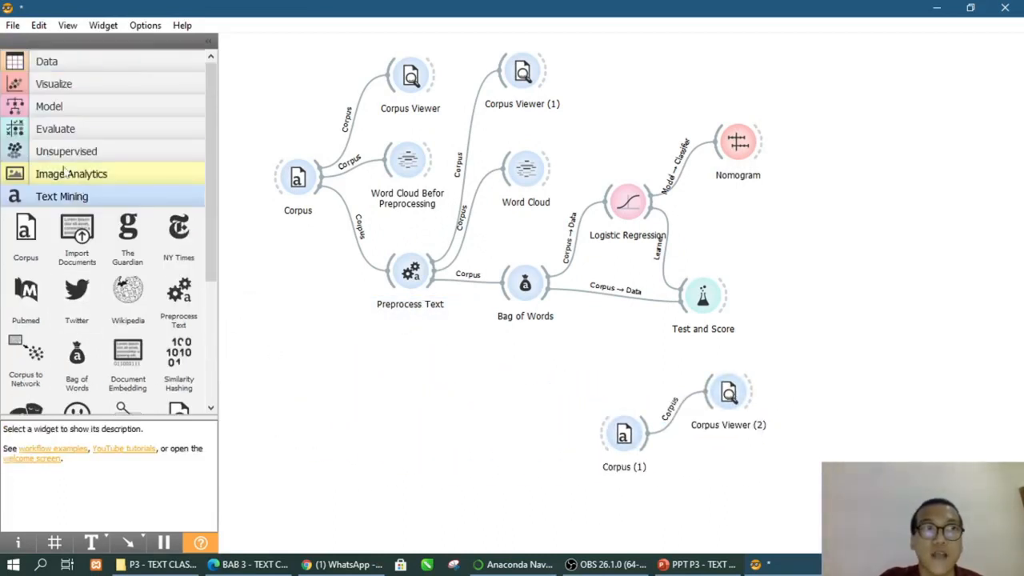
left_click(49, 134)
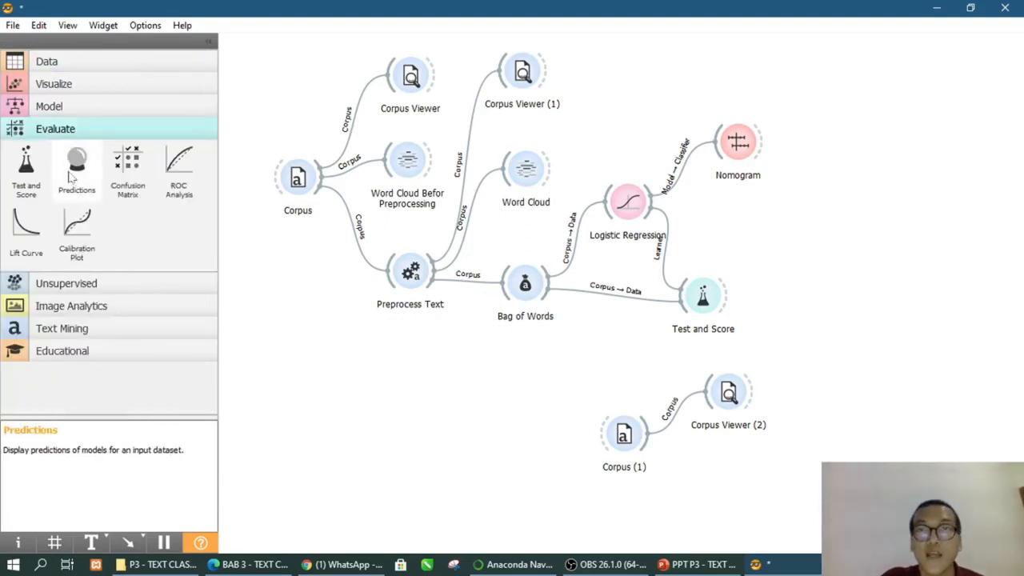
left_click_drag(72, 172, 862, 366)
left_click(838, 444)
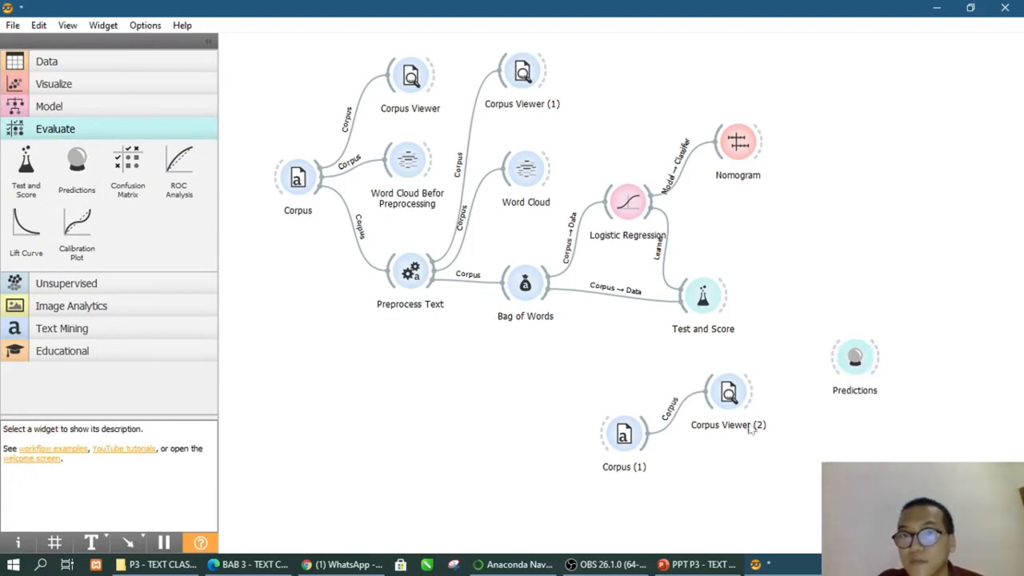
Link the second Corpus as data and the Logistic Regression model as predictor to the Predictions widget
left_click_drag(730, 410, 726, 397)
left_click_drag(648, 436, 844, 364)
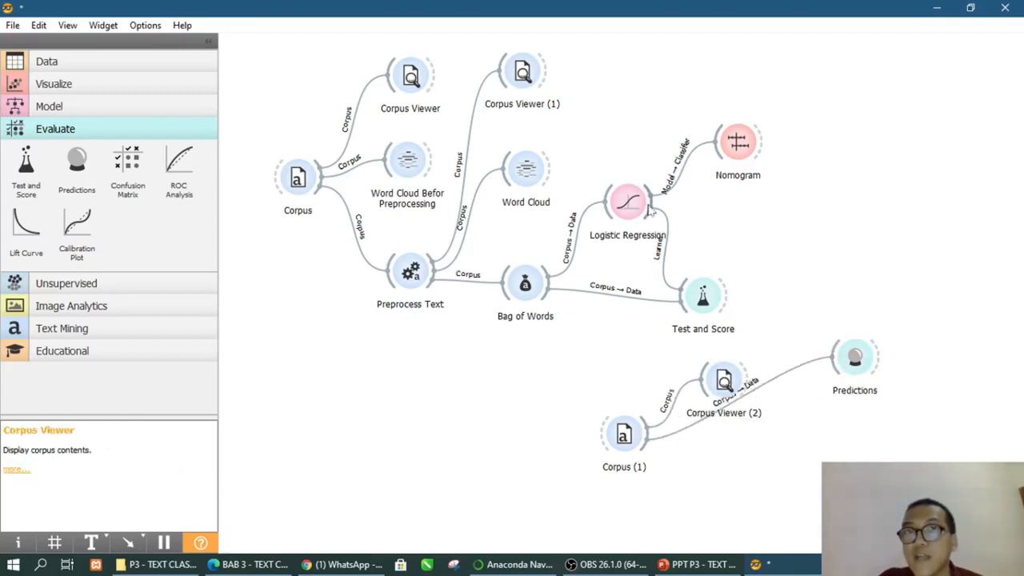
left_click_drag(651, 209, 833, 352)
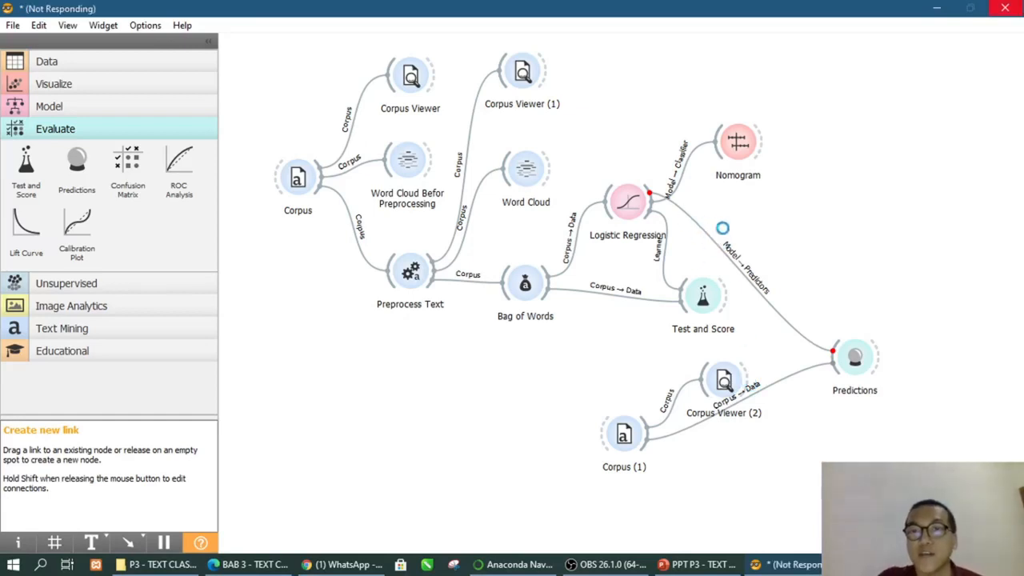
Reposition Corpus Viewer (2) and the second Corpus so the viewer sits above the corpus, clear of the Predictions link
left_click_drag(719, 382, 654, 357)
left_click_drag(624, 436, 618, 486)
left_click_drag(662, 358, 673, 369)
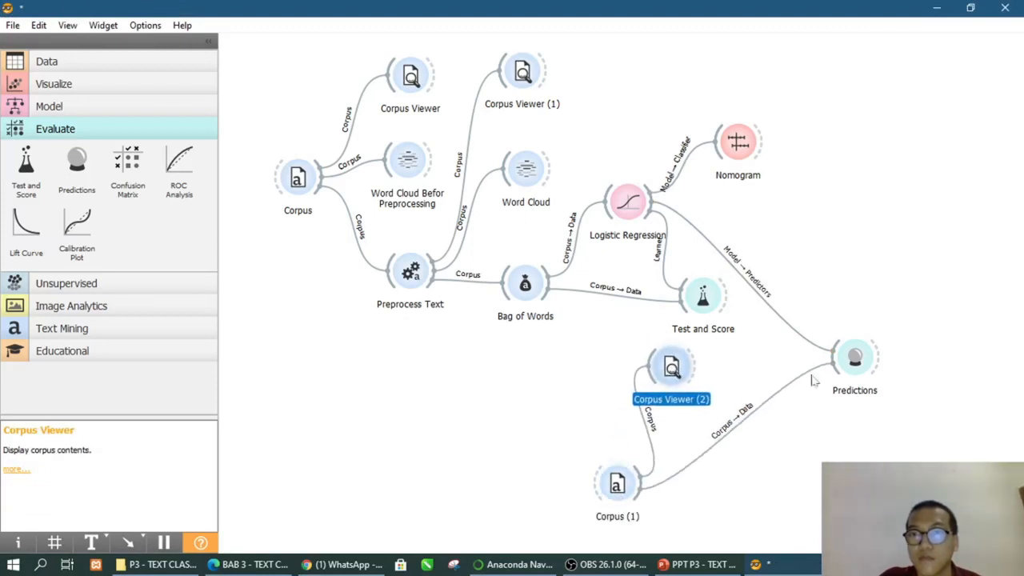
Open Predictions, examine the Logistic Regression class predicted for each Andersen tale, and close it
double_click(852, 362)
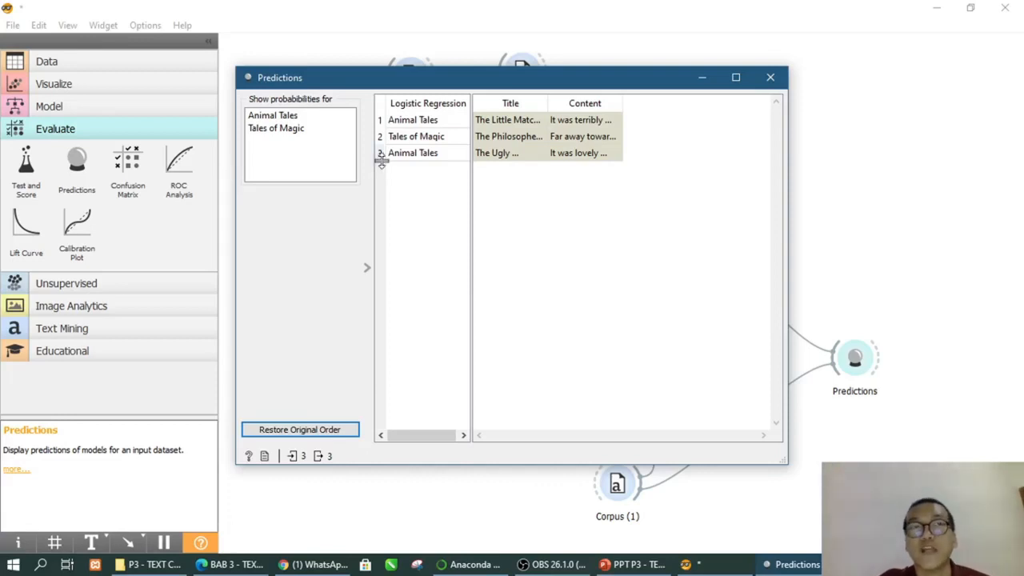
left_click(770, 77)
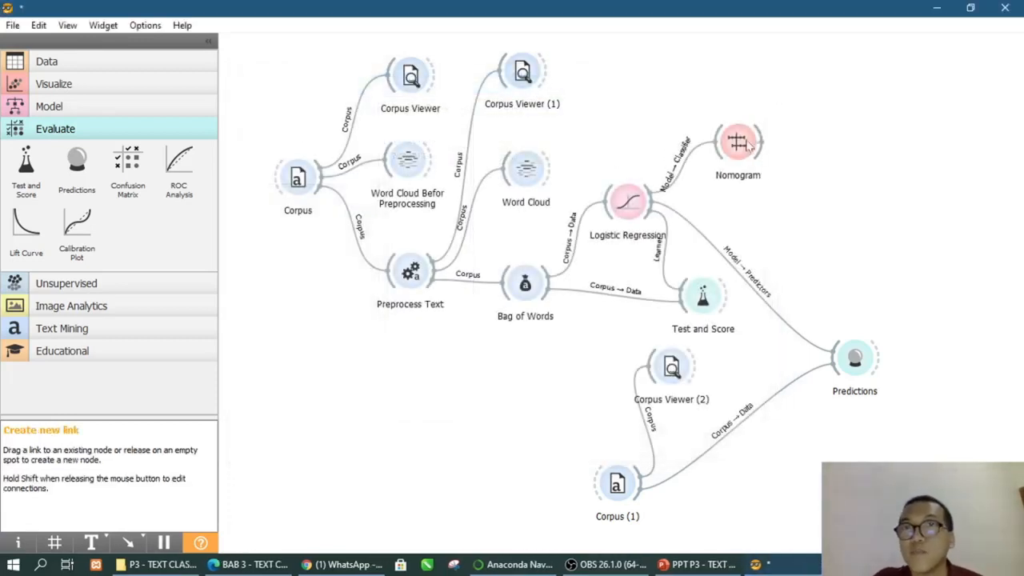
Tidy the workflow by raising Nomogram and Logistic Regression, moving Predictions farther right, and nudging Test and Score to separate the links
left_click_drag(746, 140, 749, 106)
left_click(798, 99)
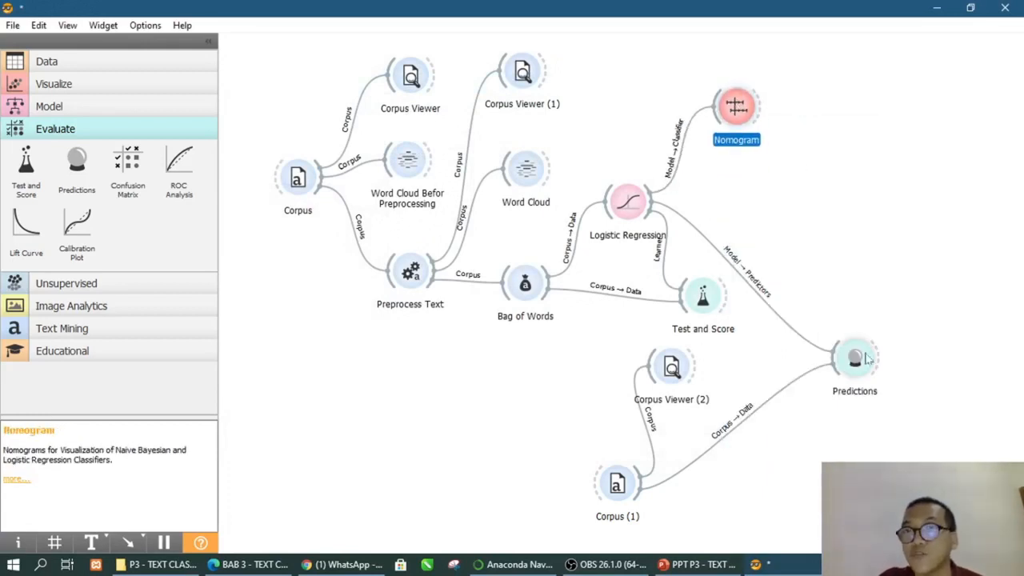
left_click_drag(864, 364, 982, 312)
left_click(927, 246)
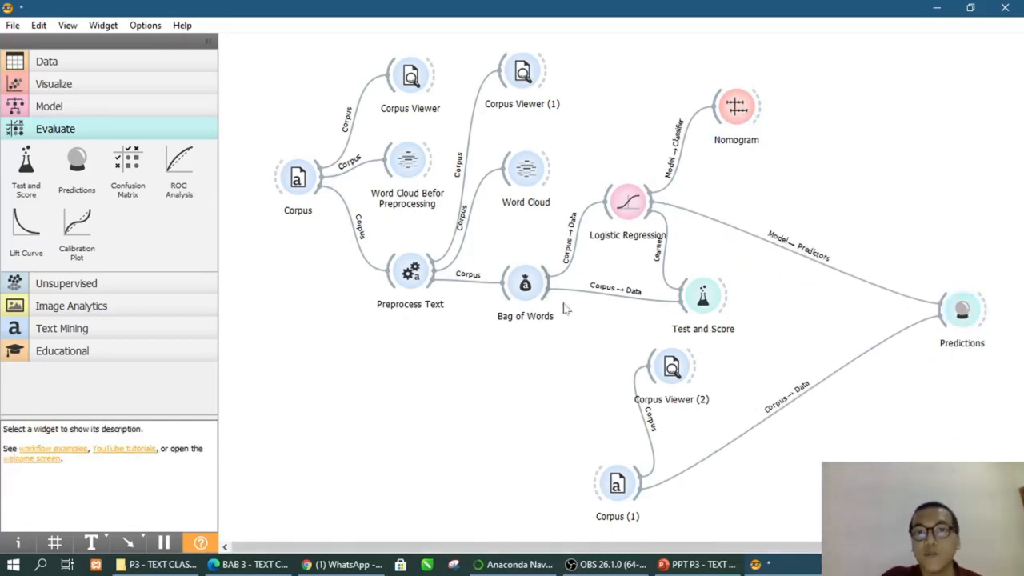
left_click_drag(702, 311, 714, 304)
left_click_drag(632, 205, 631, 170)
left_click_drag(732, 117, 709, 86)
left_click(817, 145)
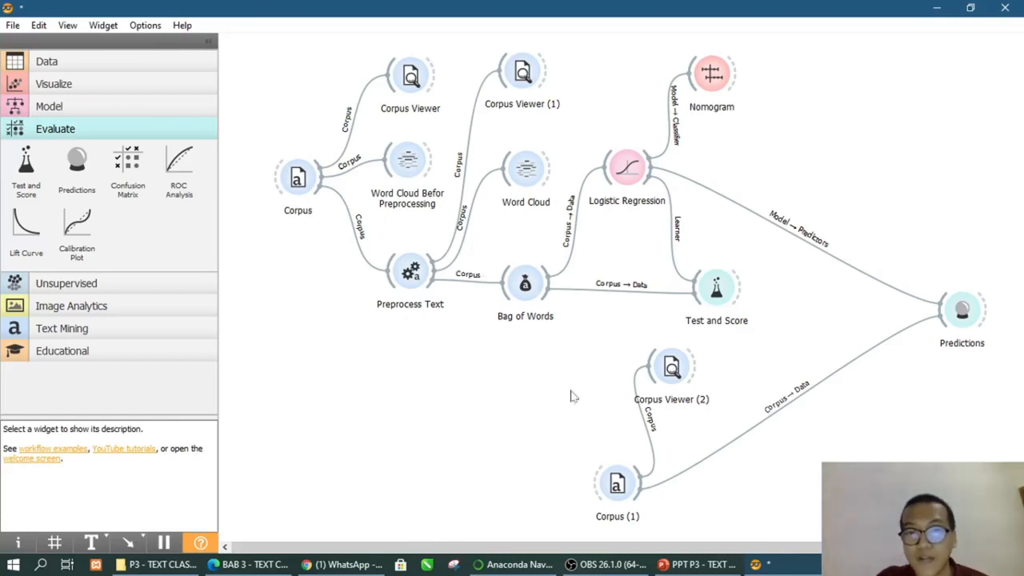
left_click(605, 564)
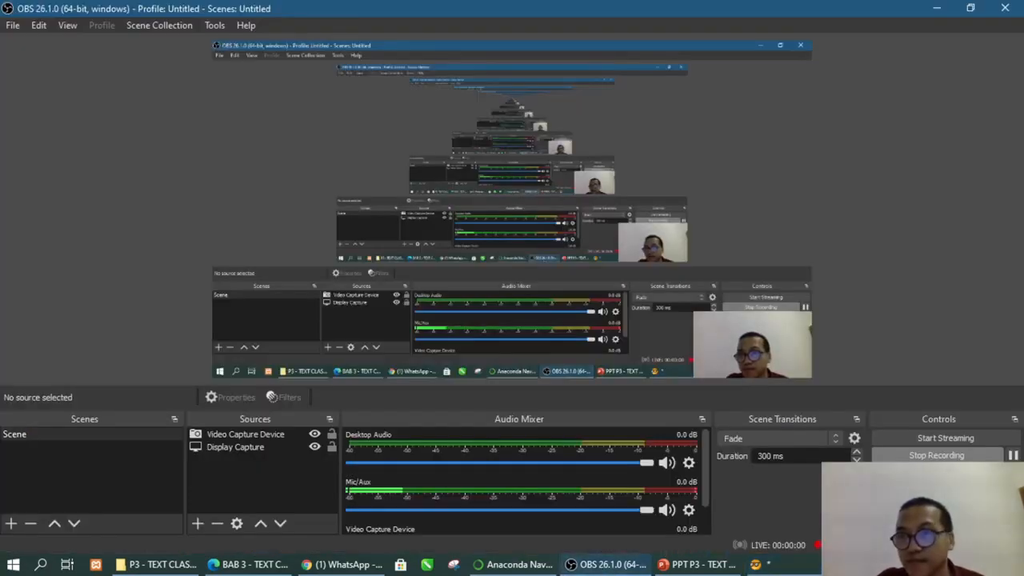